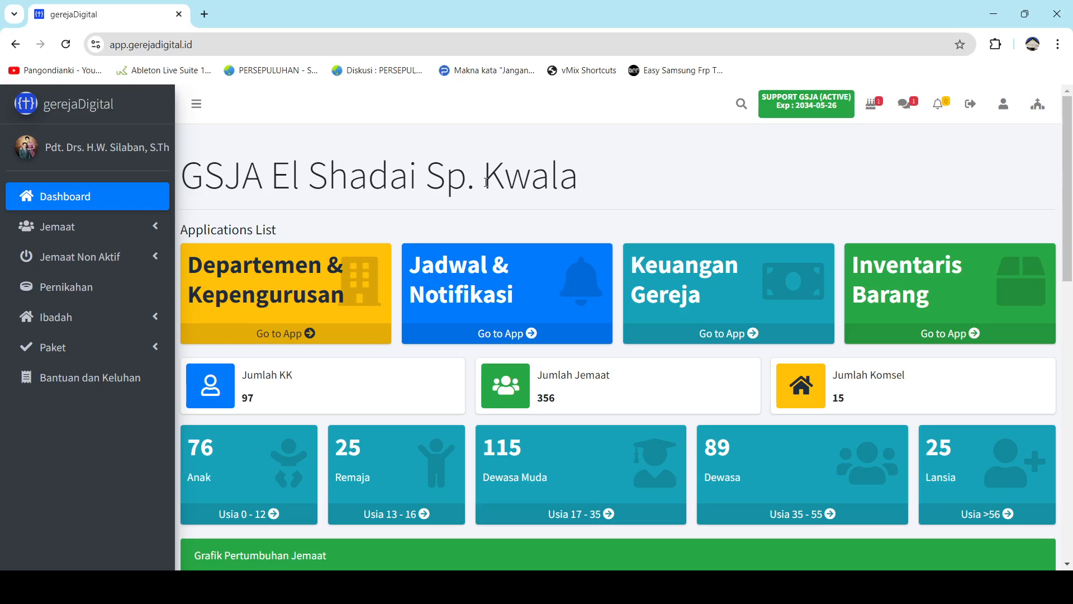
Scroll the dashboard to view the 97 families, 356 members and 15 cell groups figures.
scroll(486, 182, "down", 2)
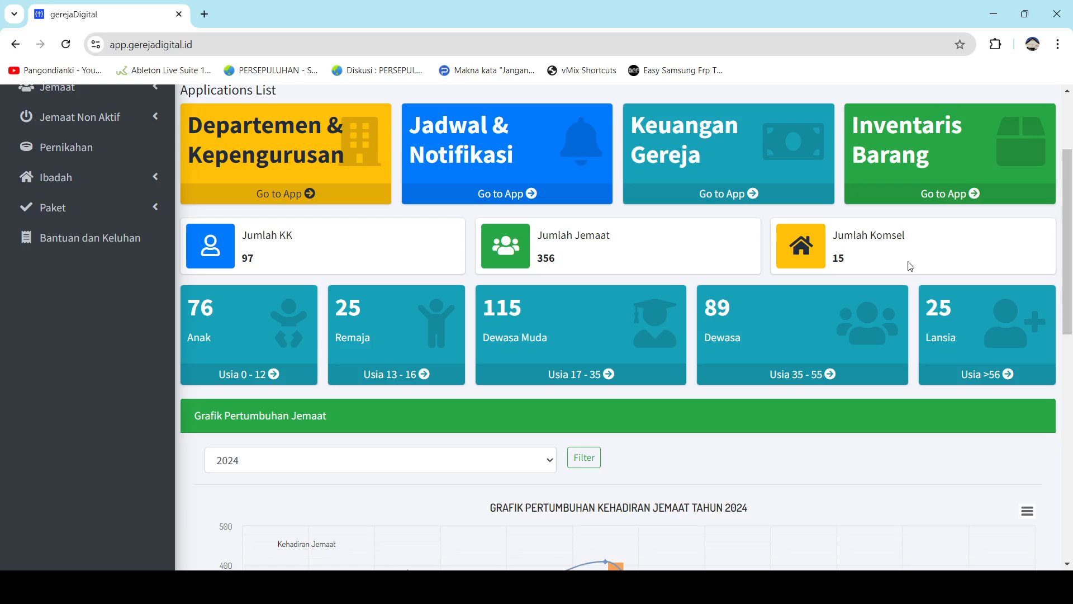
scroll(909, 270, "down", 3)
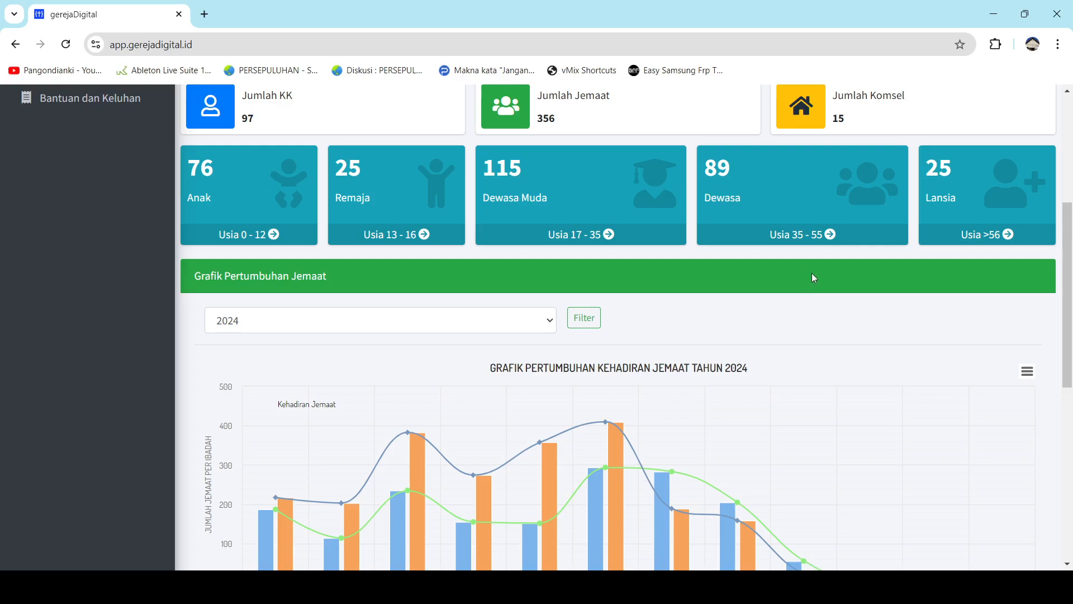
Filter the attendance growth chart to 2020 and review it.
scroll(812, 274, "down", 1)
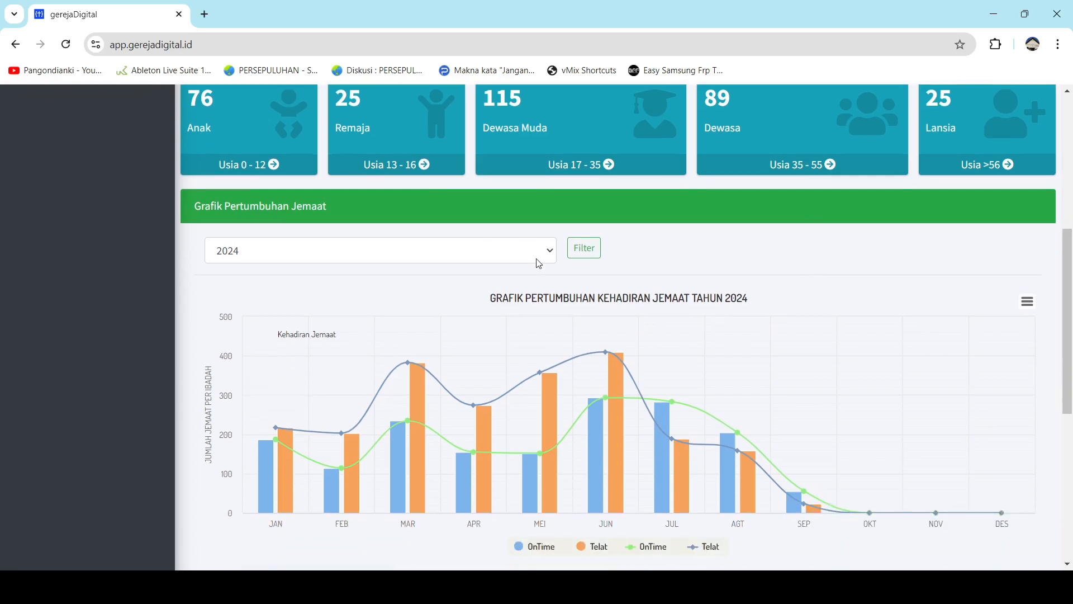
left_click(545, 256)
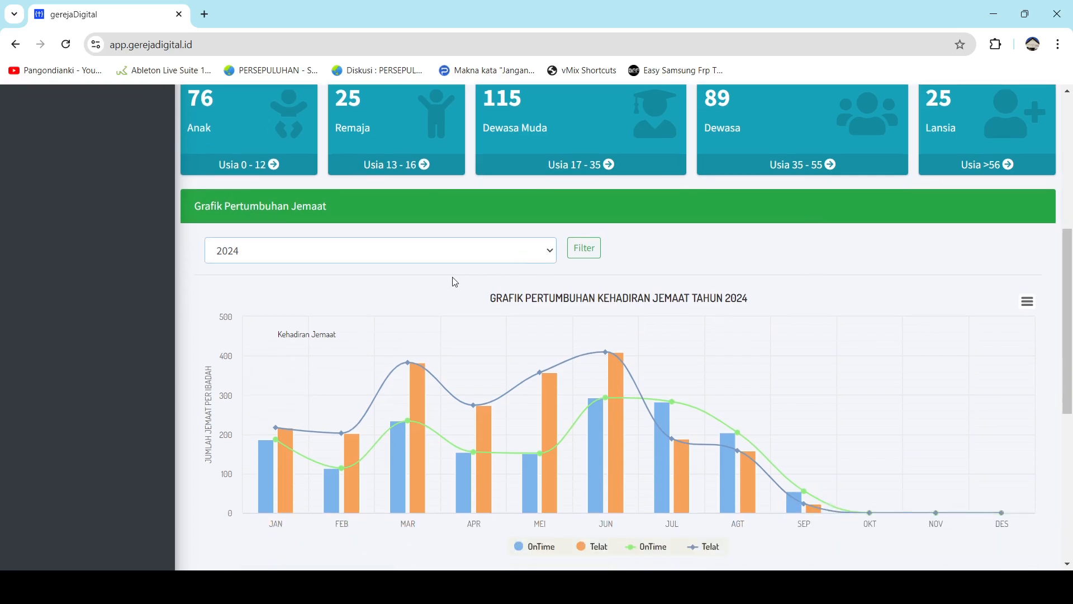
left_click(455, 287)
left_click(585, 251)
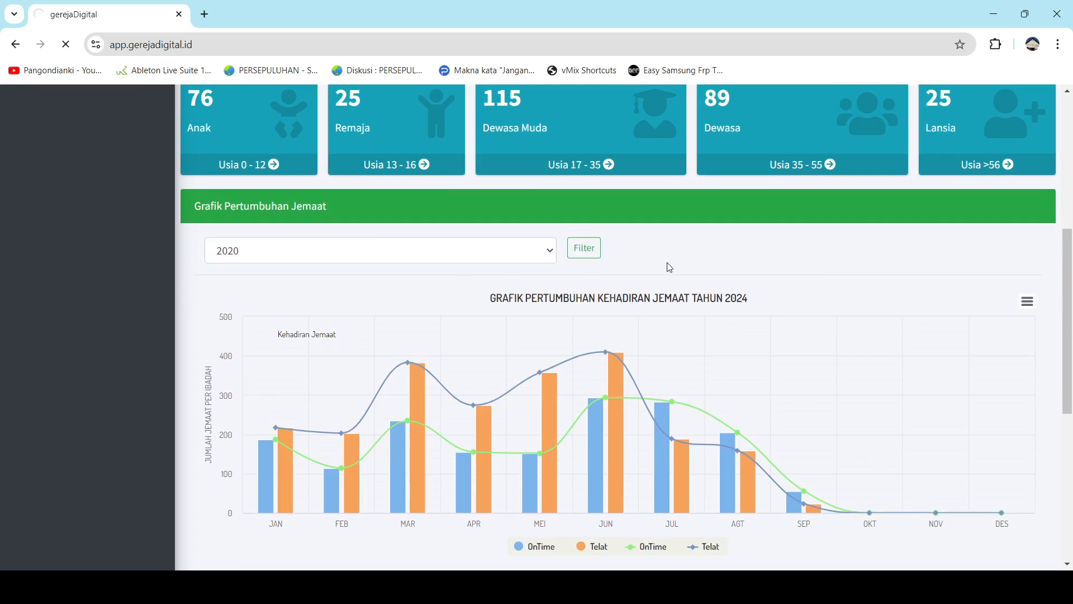
scroll(666, 276, "down", 8)
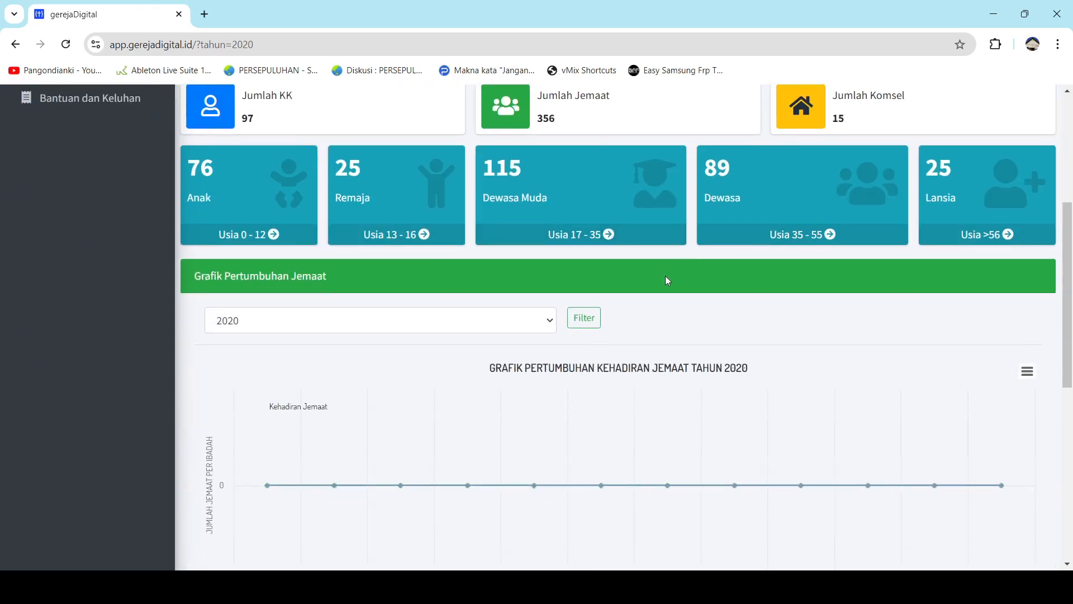
scroll(667, 279, "up", 3)
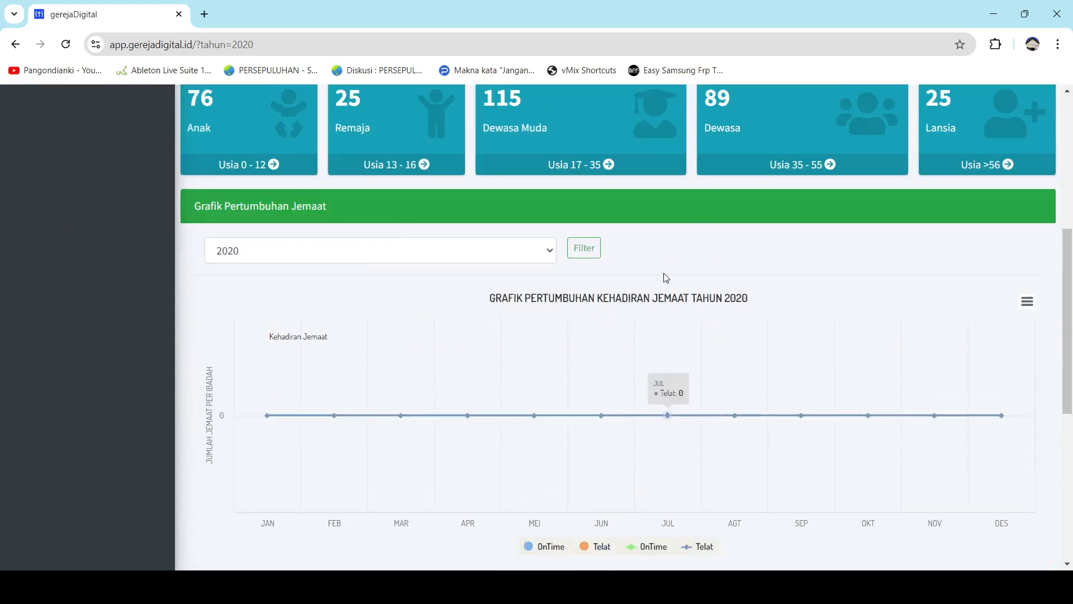
Switch the attendance chart to 2021.
left_click(551, 255)
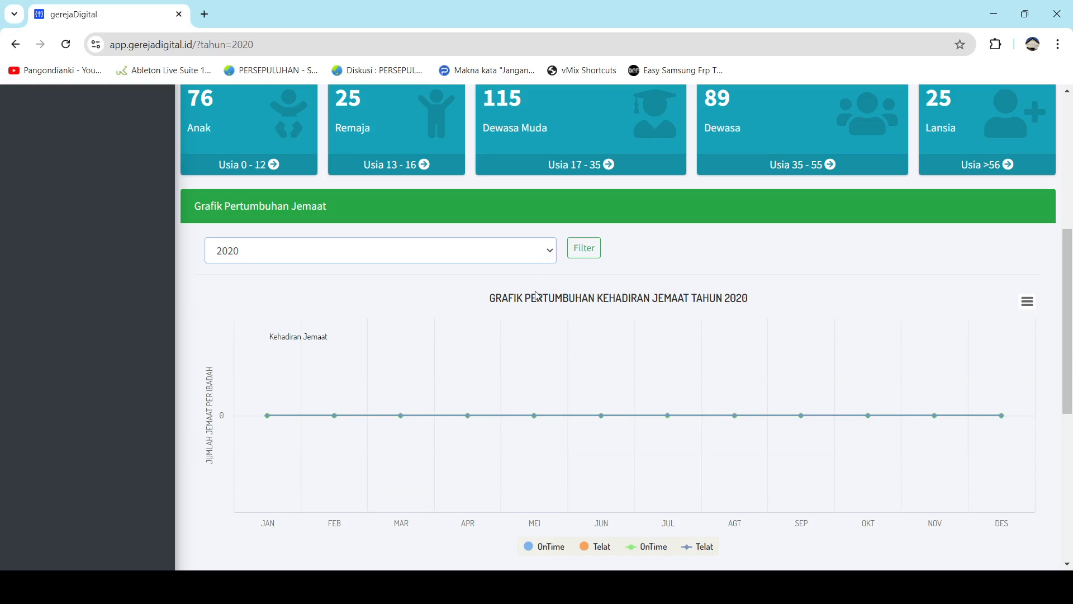
key("Down")
left_click(576, 253)
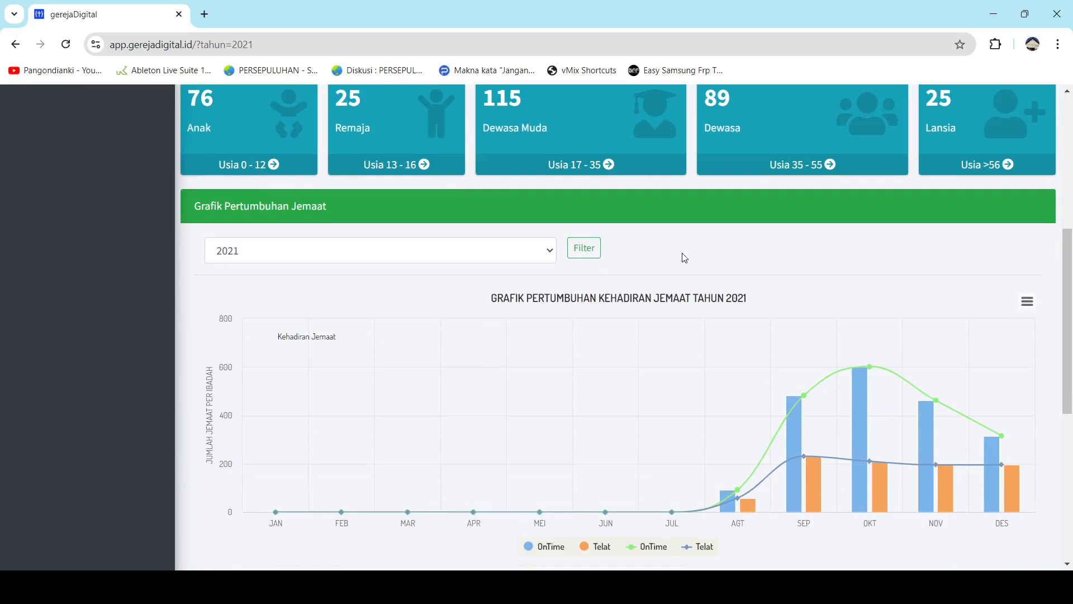
Set the attendance chart back to 2024.
mouse_move(741, 505)
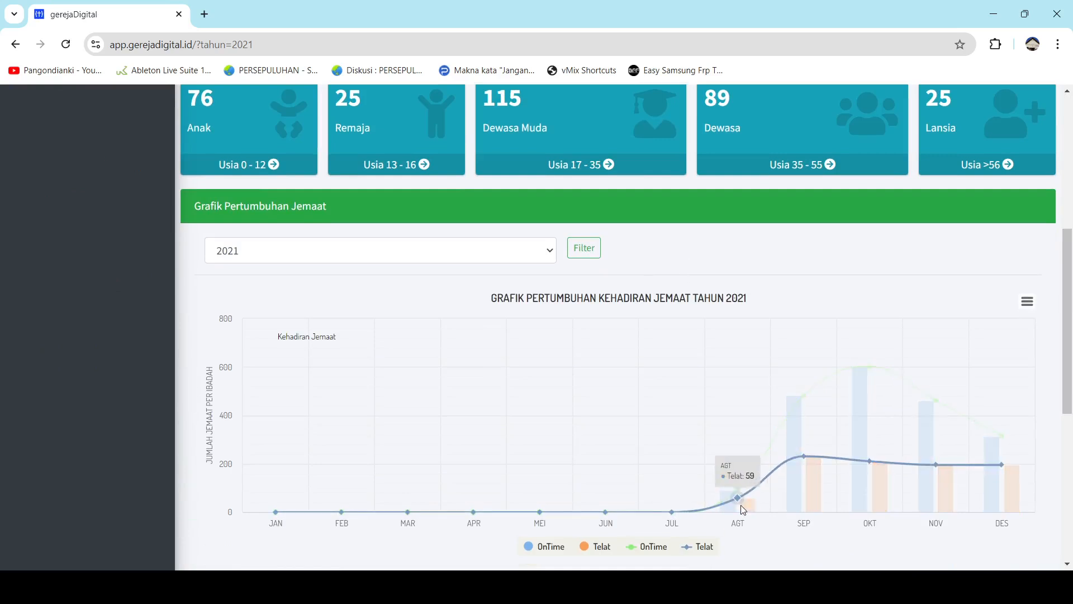
mouse_move(780, 475)
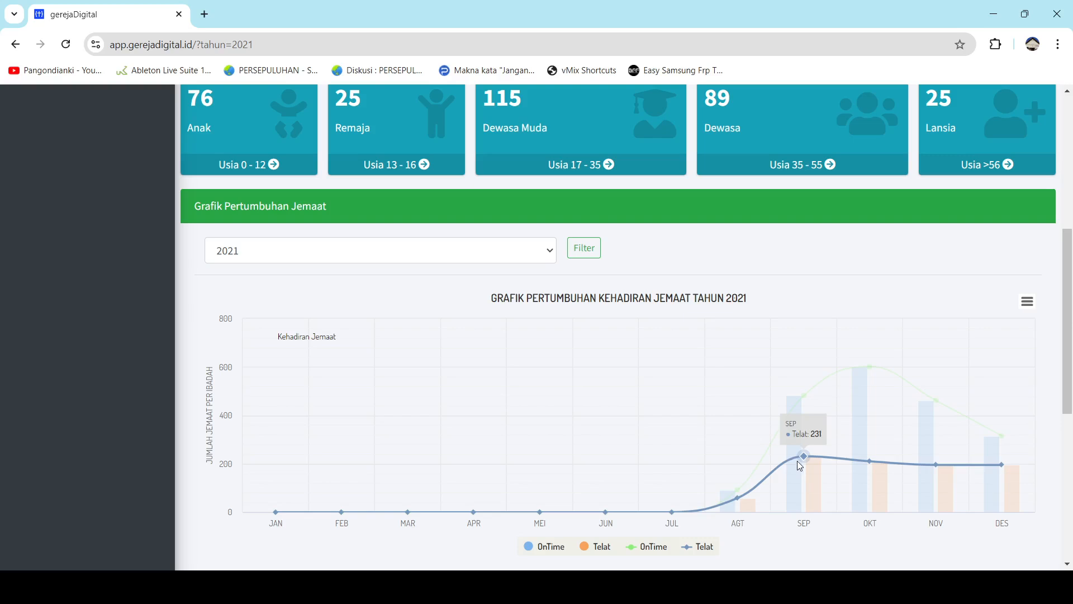
mouse_move(784, 410)
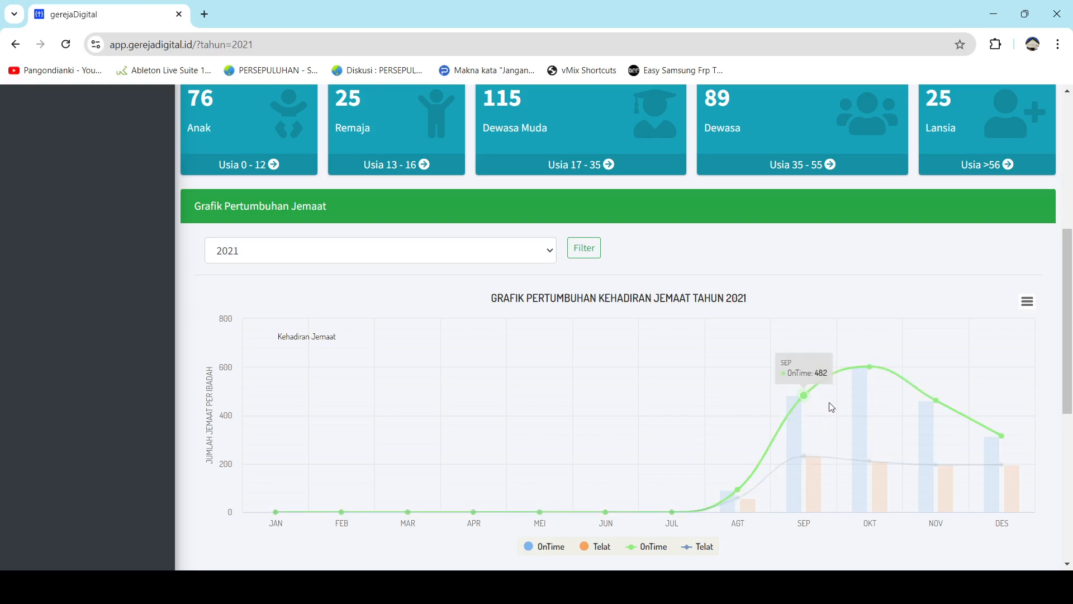
left_click(536, 250)
left_click(383, 355)
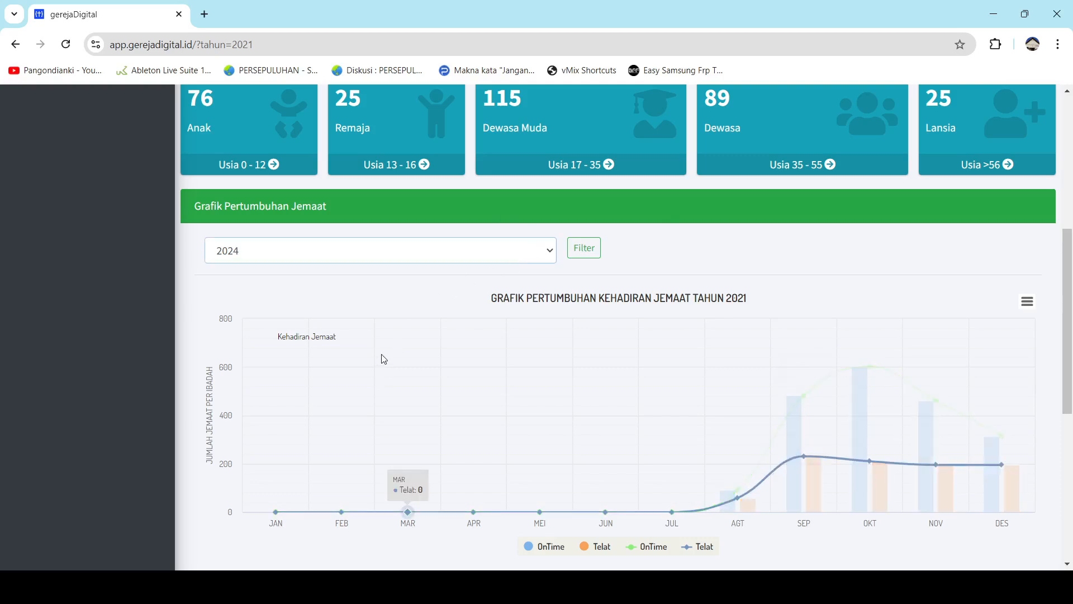
left_click(595, 252)
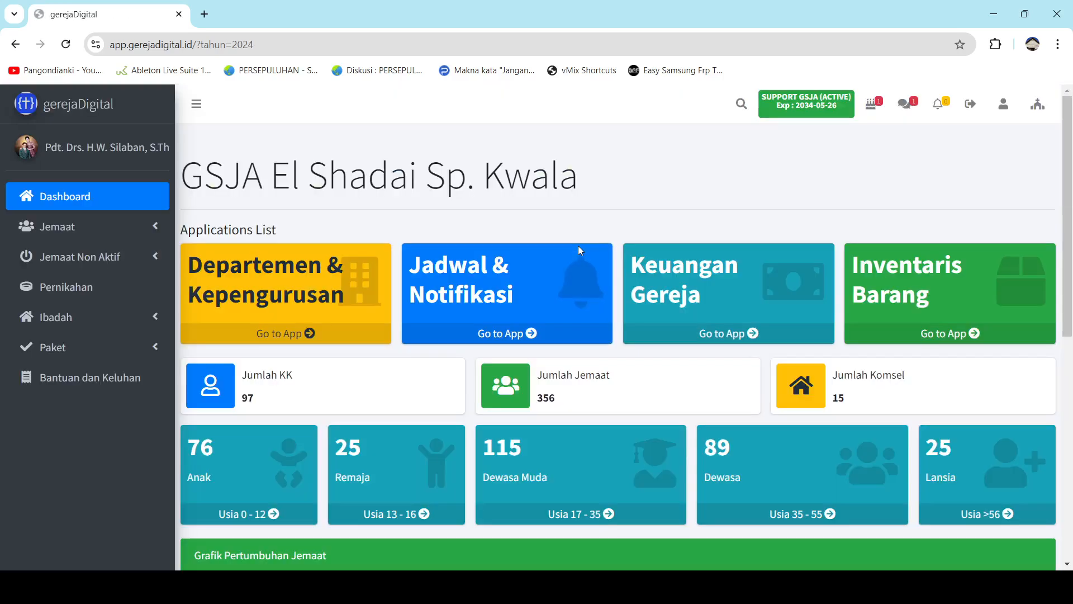
scroll(443, 315, "down", 8)
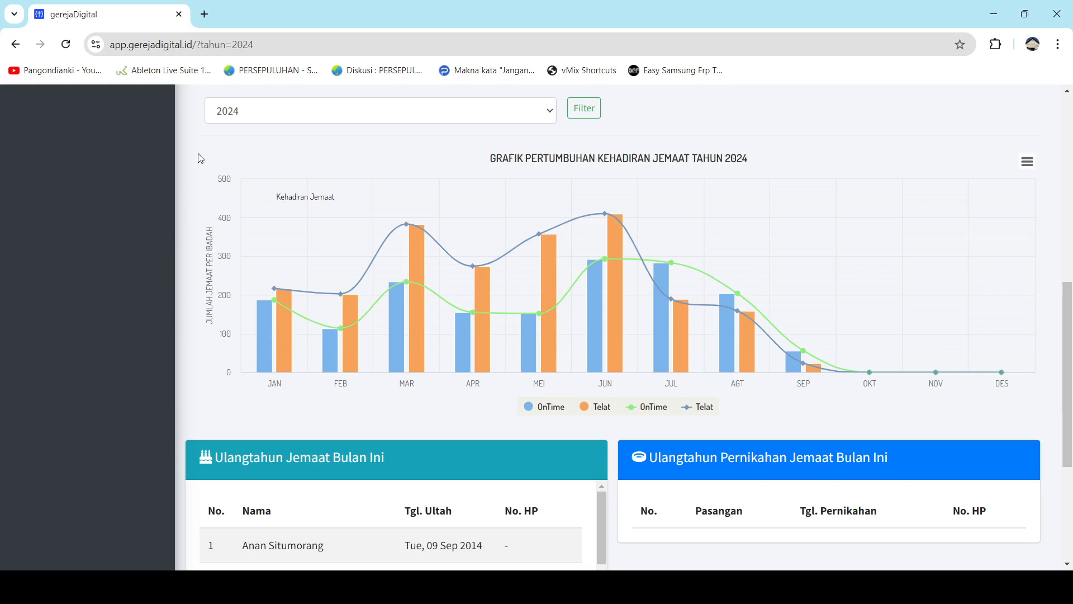
scroll(200, 159, "up", 1)
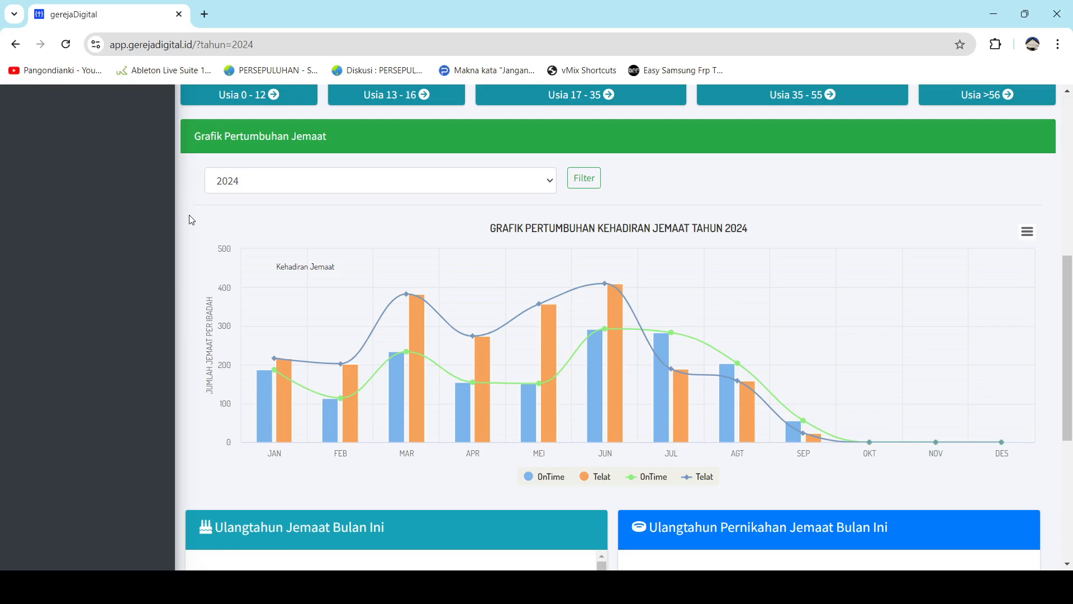
scroll(185, 220, "down", 3)
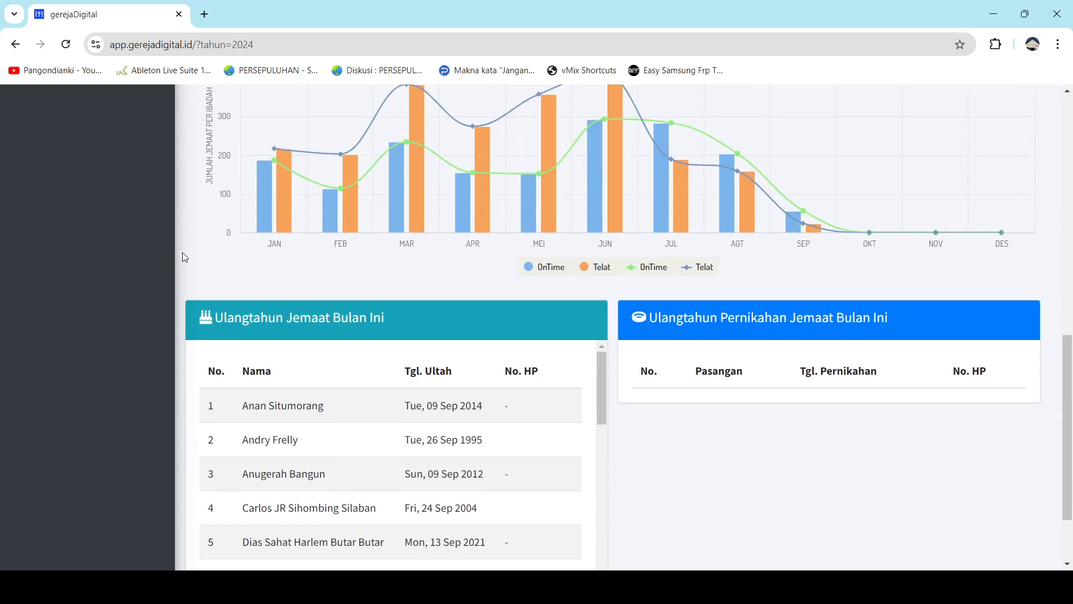
scroll(175, 259, "down", 2)
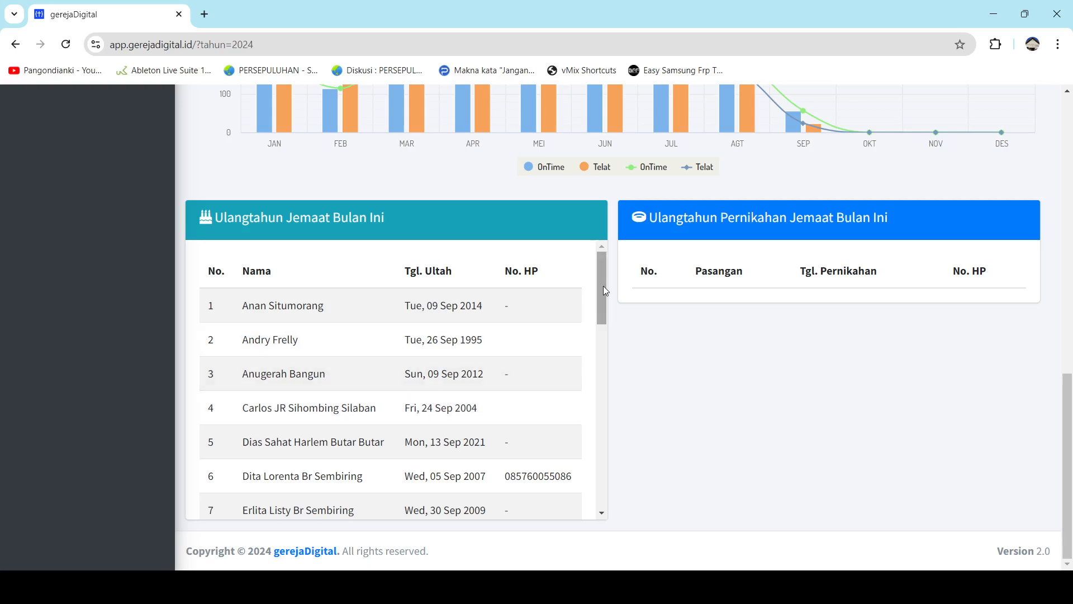
left_click_drag(602, 288, 570, 480)
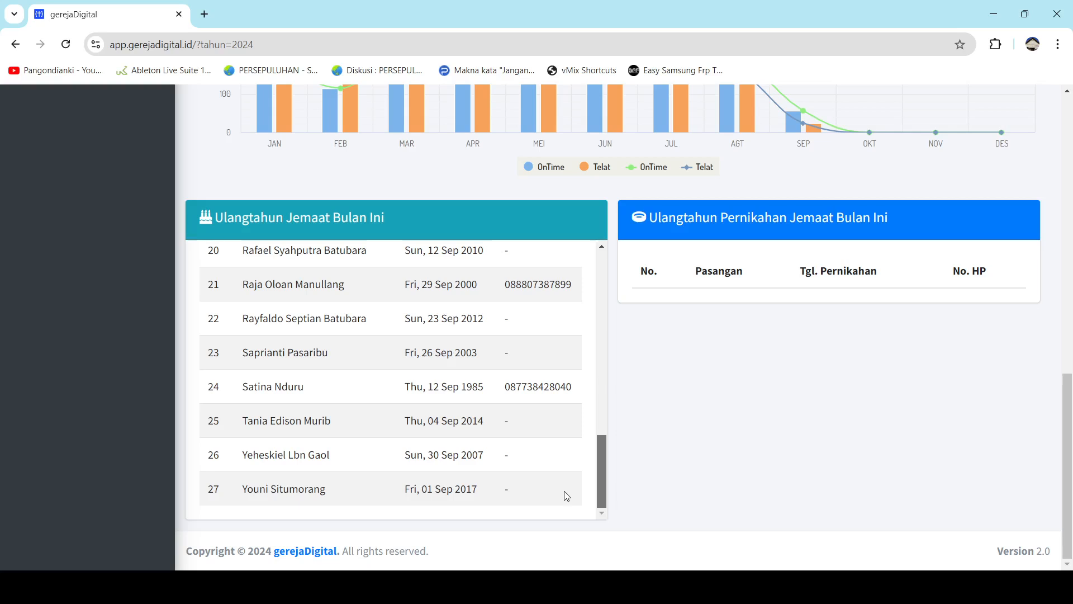
left_click(605, 476)
left_click_drag(604, 483, 571, 278)
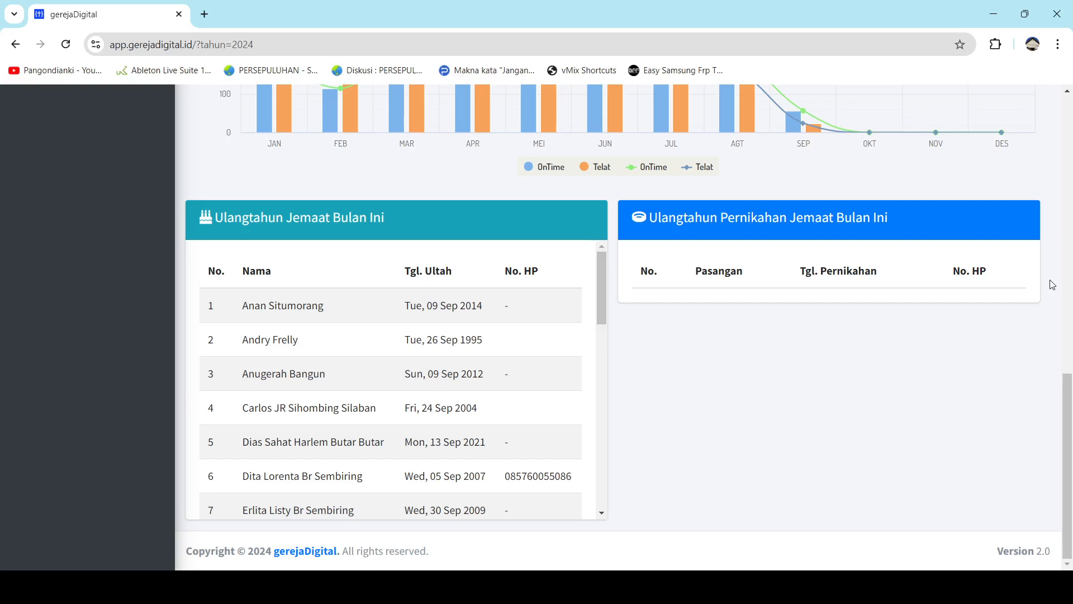
scroll(1053, 285, "up", 15)
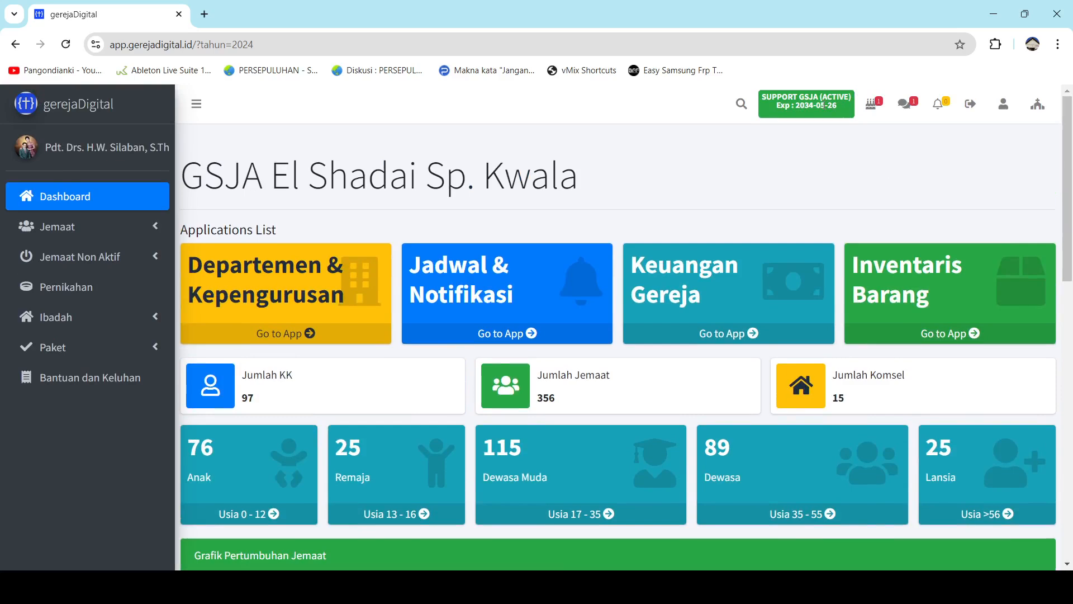
left_click(873, 111)
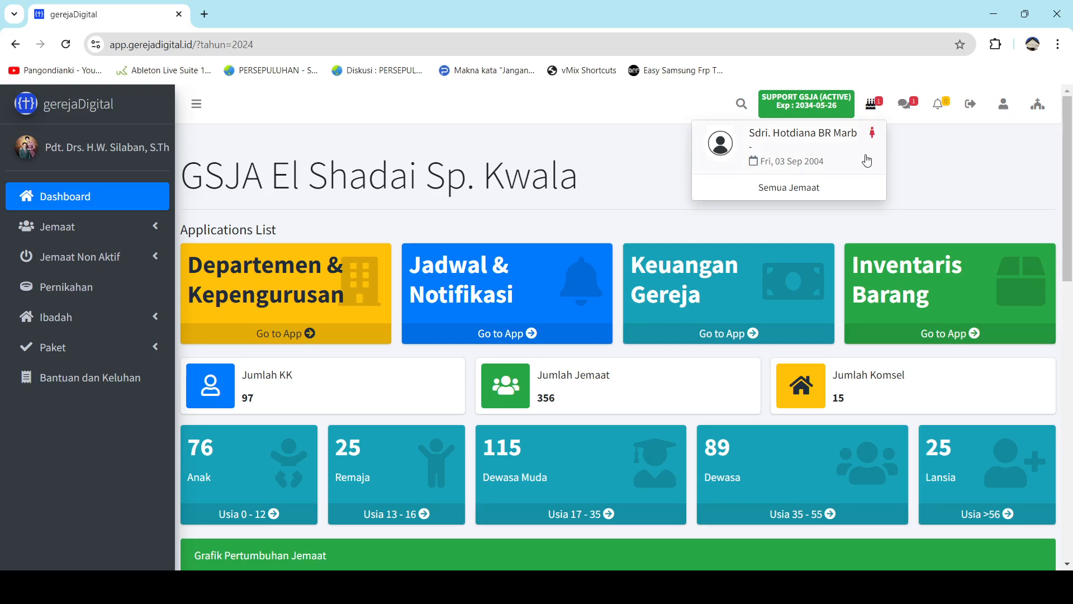
left_click(613, 145)
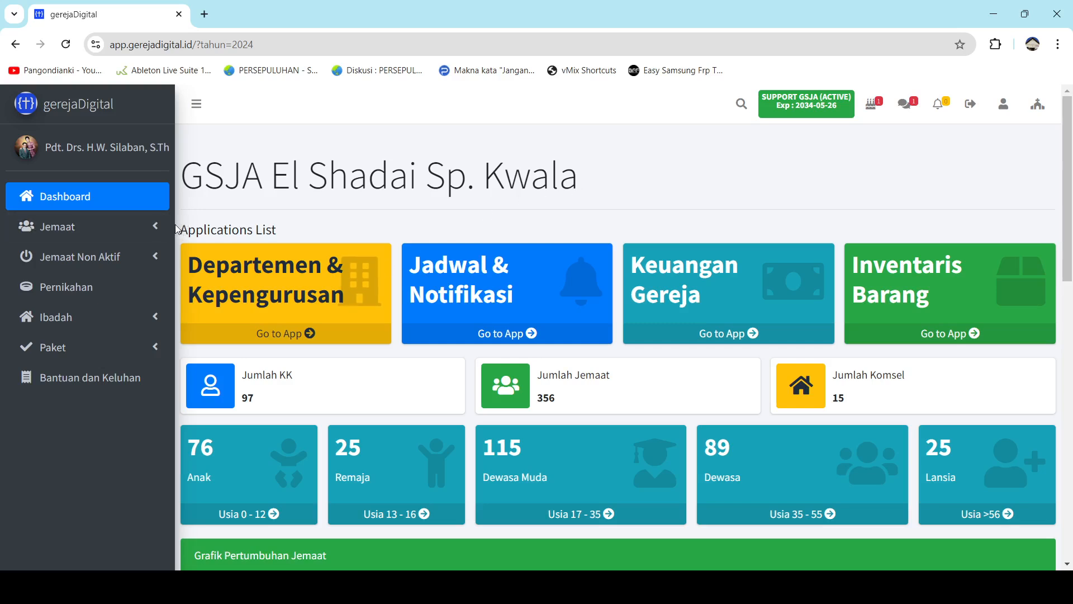
left_click_drag(178, 230, 766, 287)
left_click(799, 227)
left_click(1005, 116)
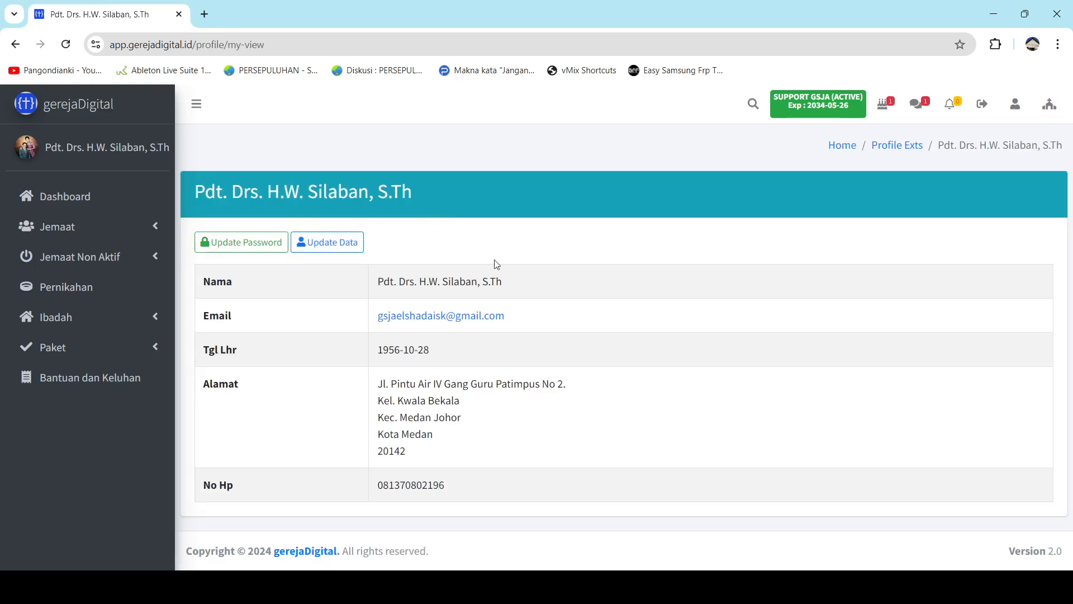
Open the full details page of GSJA El Shadai Sp. Kwala from the church panel.
left_click(1049, 119)
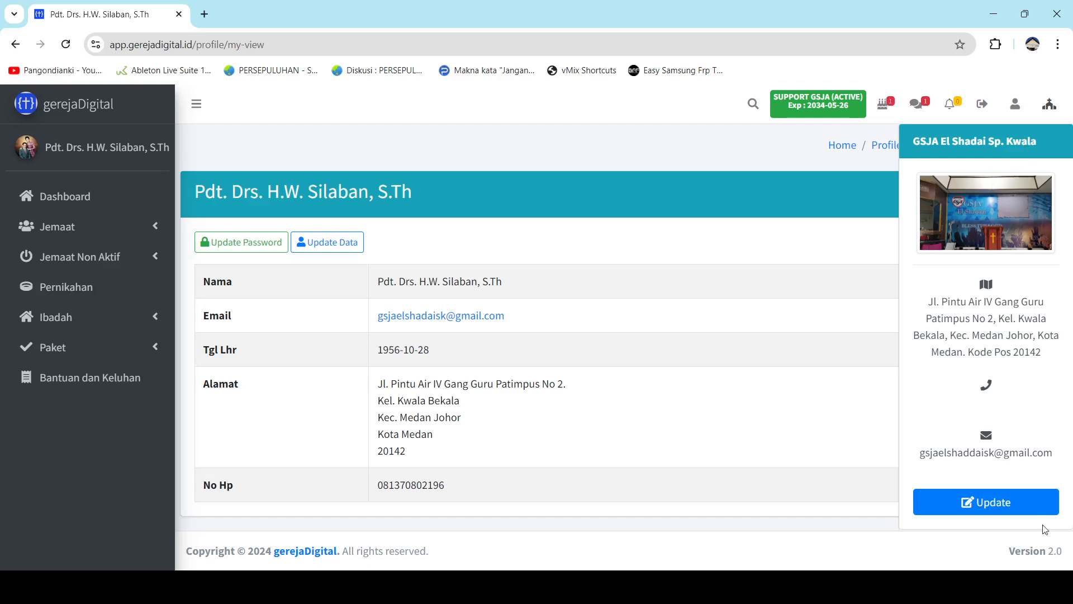
left_click(1027, 507)
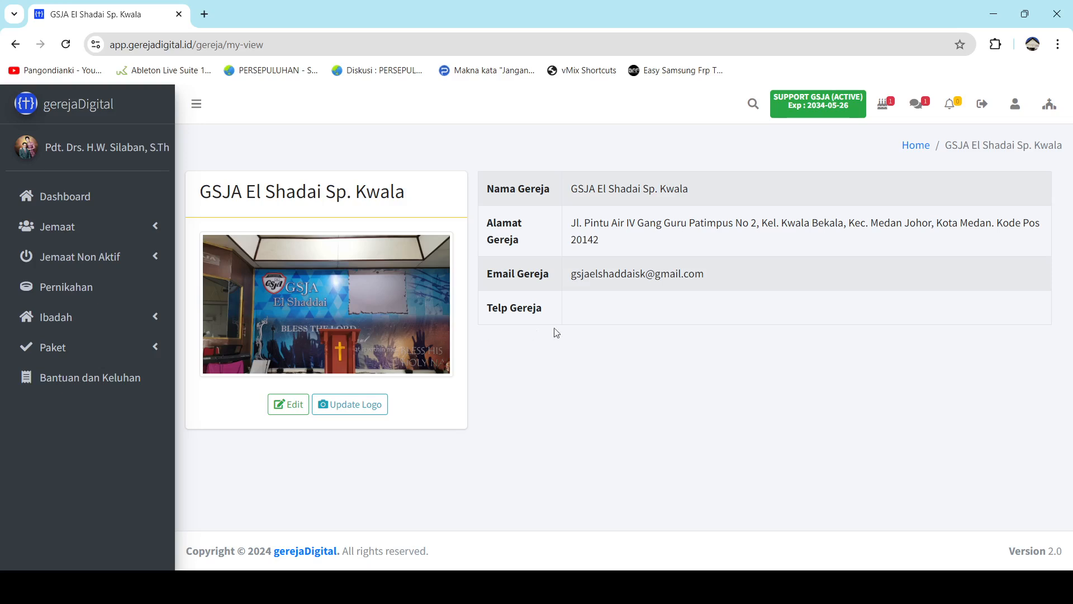
Return to the GSJA Eliezer dashboard.
left_click(84, 201)
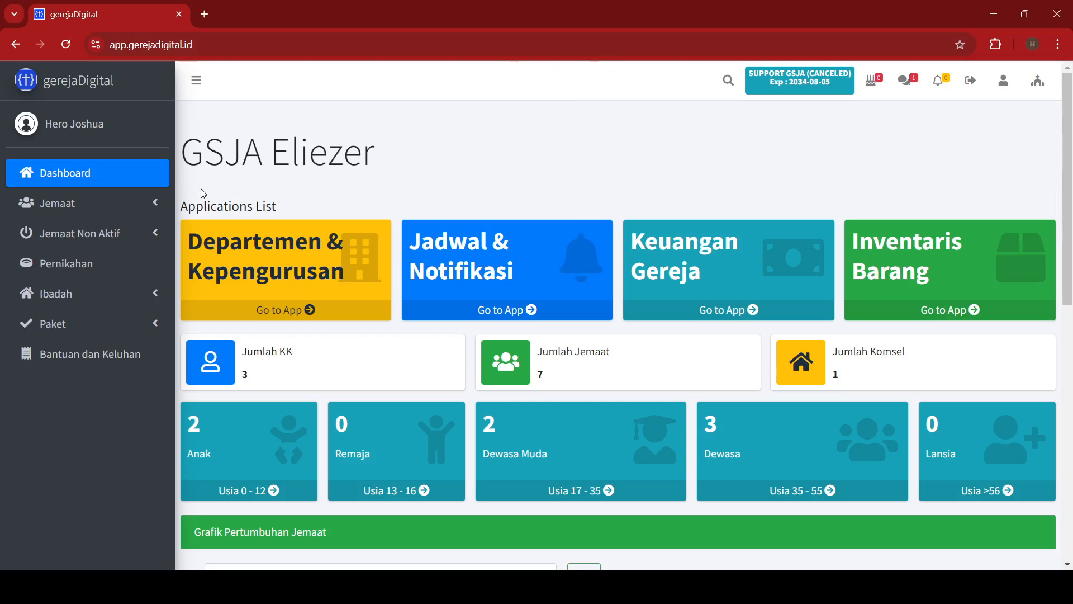
Open the Kepala Keluarga list and the third family head's Update Profile form.
left_click(143, 204)
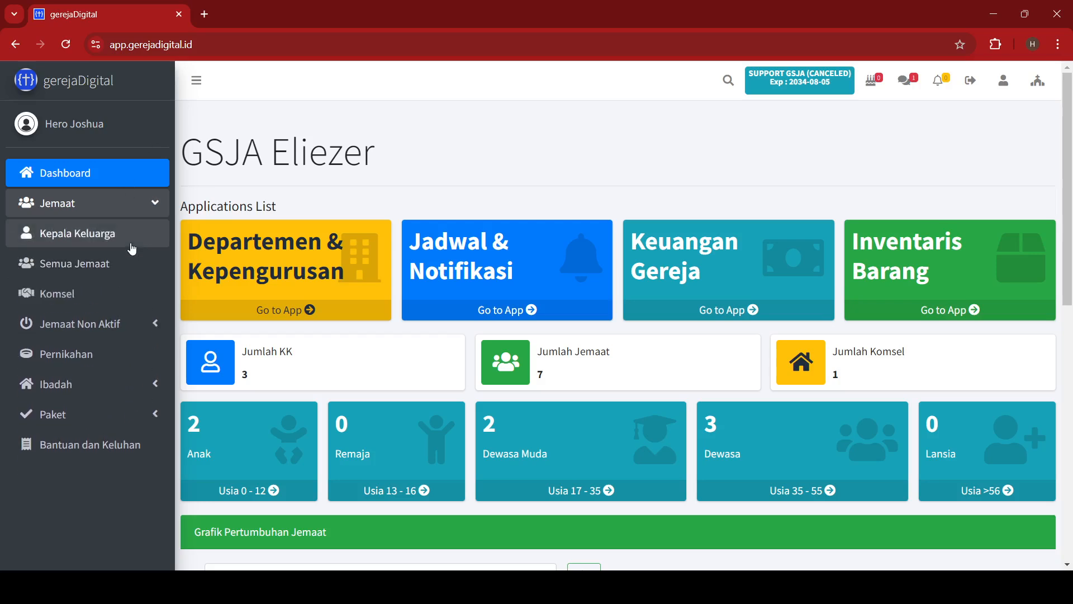
left_click(132, 249)
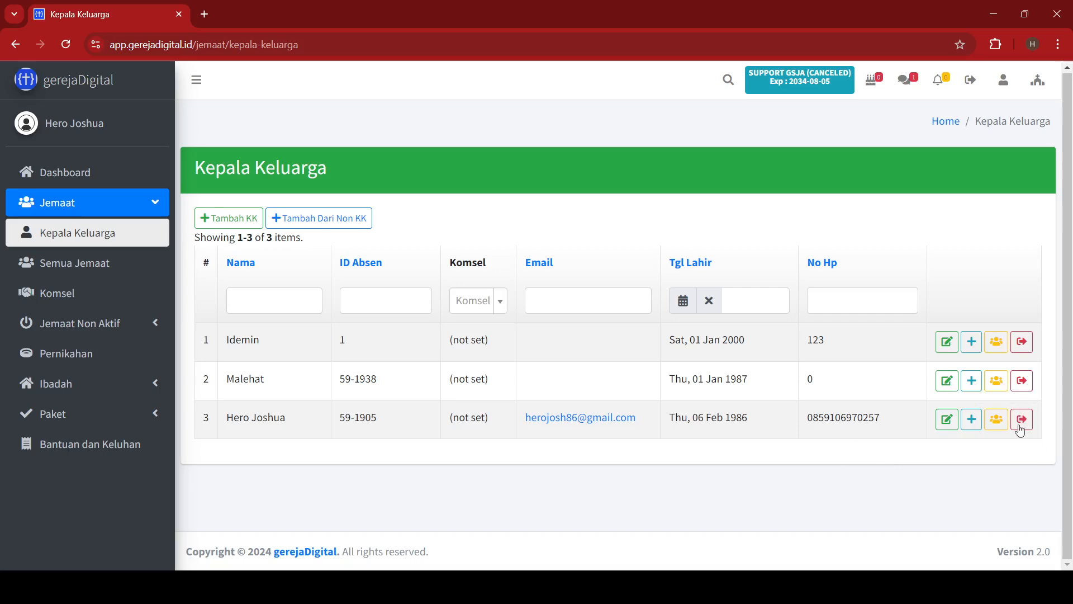
left_click(946, 427)
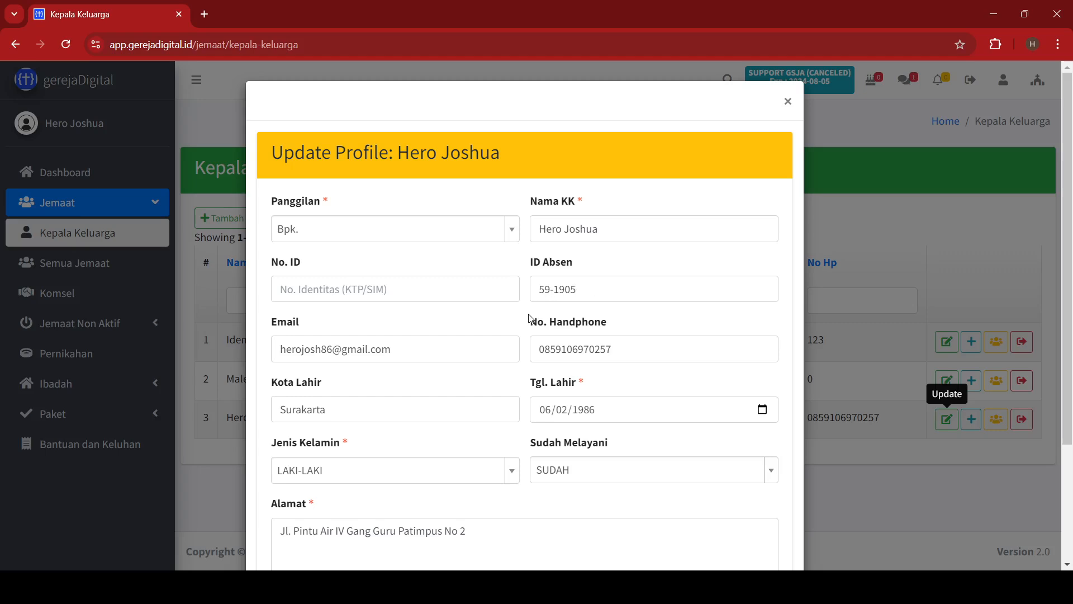
Keep the third head's serving status as SUDAH and save the profile.
left_click(422, 286)
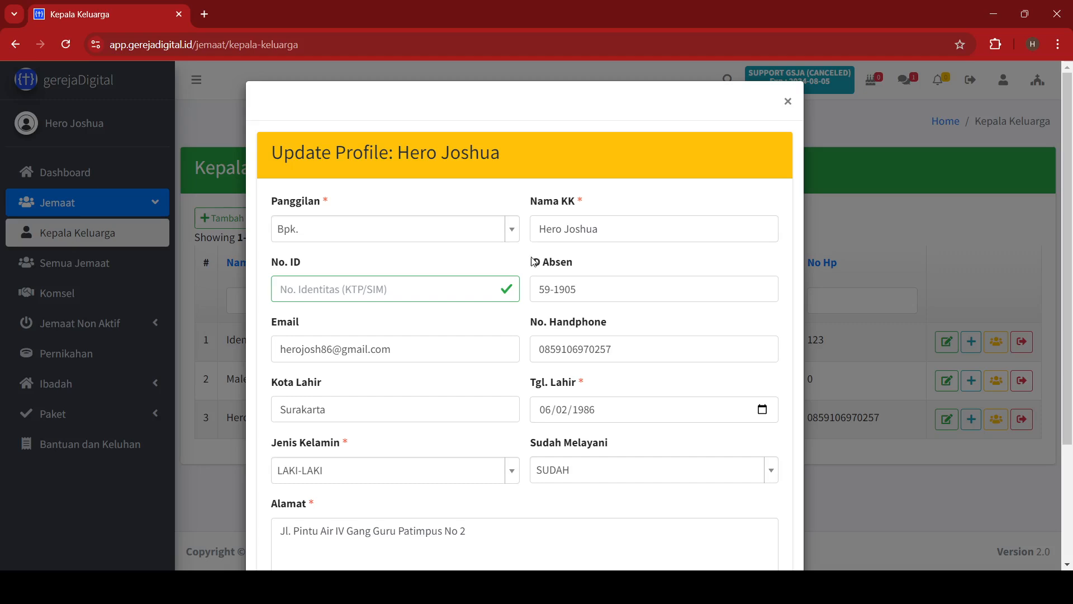
scroll(533, 261, "down", 1)
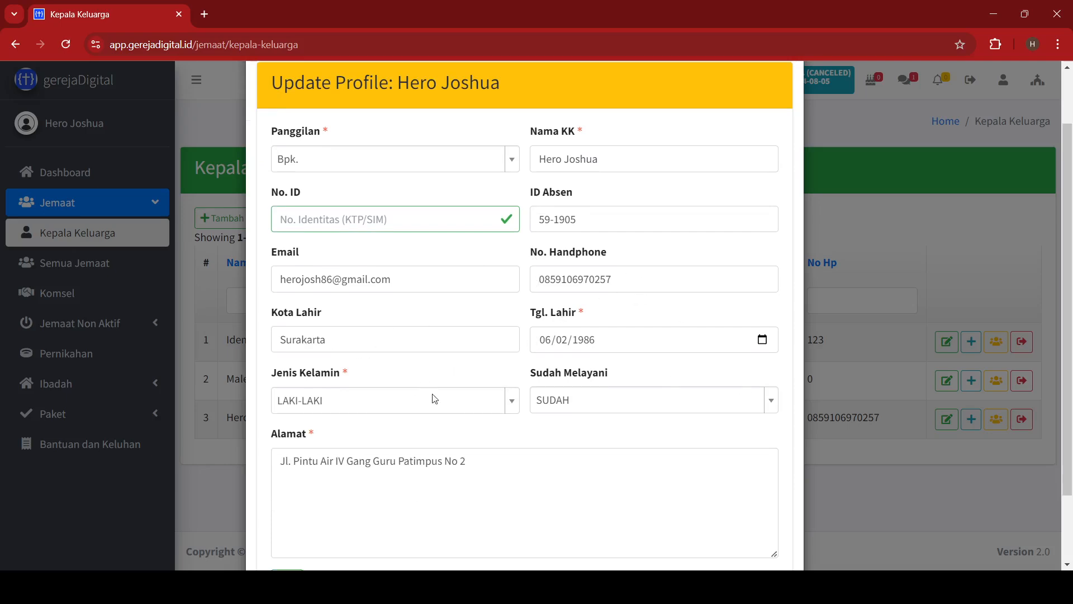
scroll(639, 434, "down", 2)
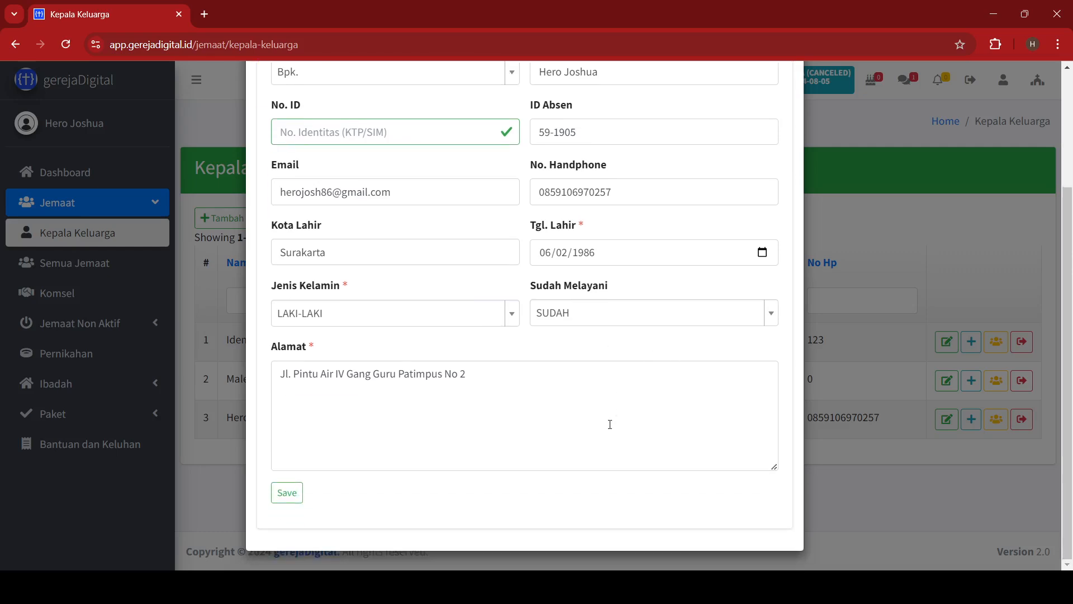
left_click(632, 322)
left_click(632, 323)
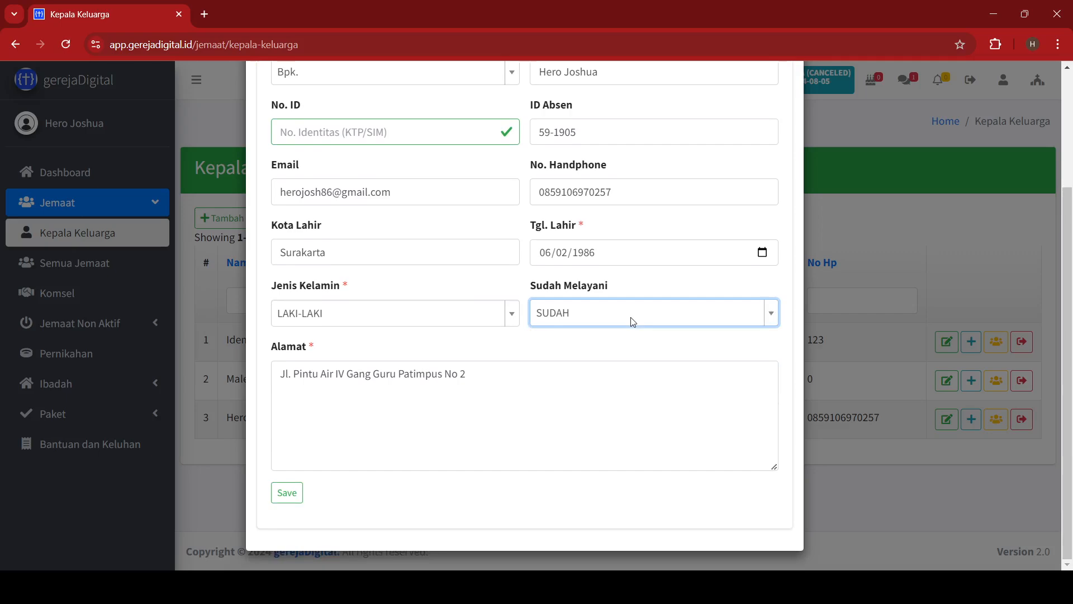
left_click(287, 498)
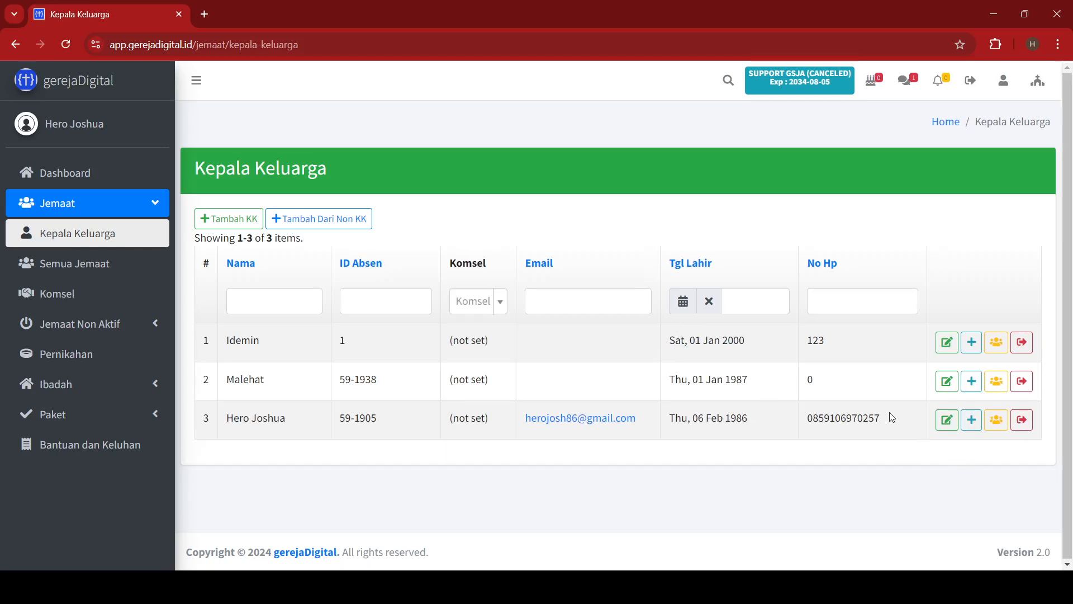
Open the third family's member list and start a new Jemaat Baru entry.
left_click(995, 424)
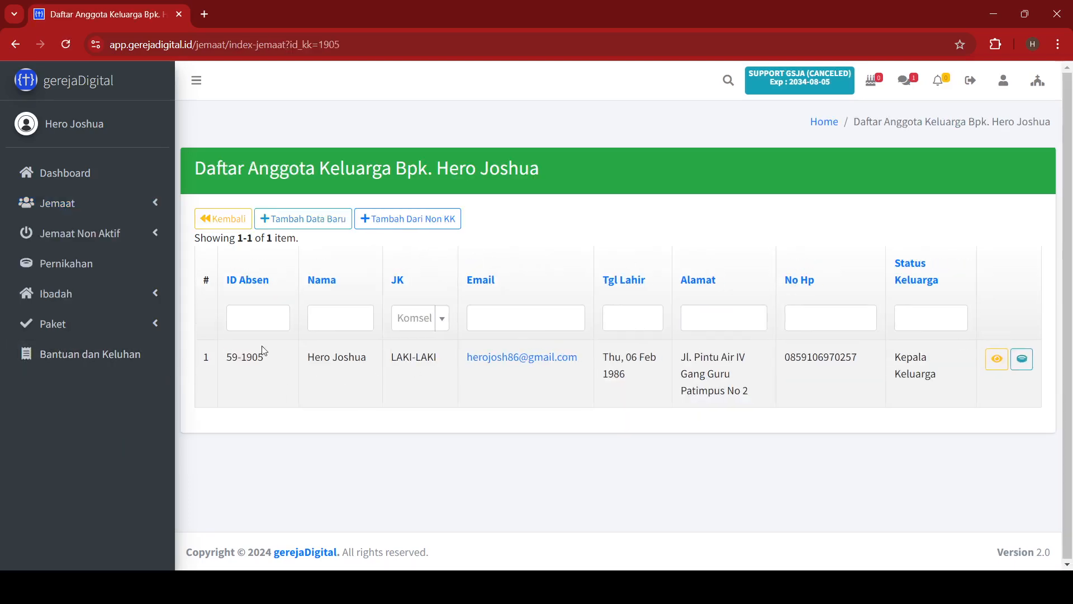
left_click_drag(227, 363, 730, 422)
left_click(890, 422)
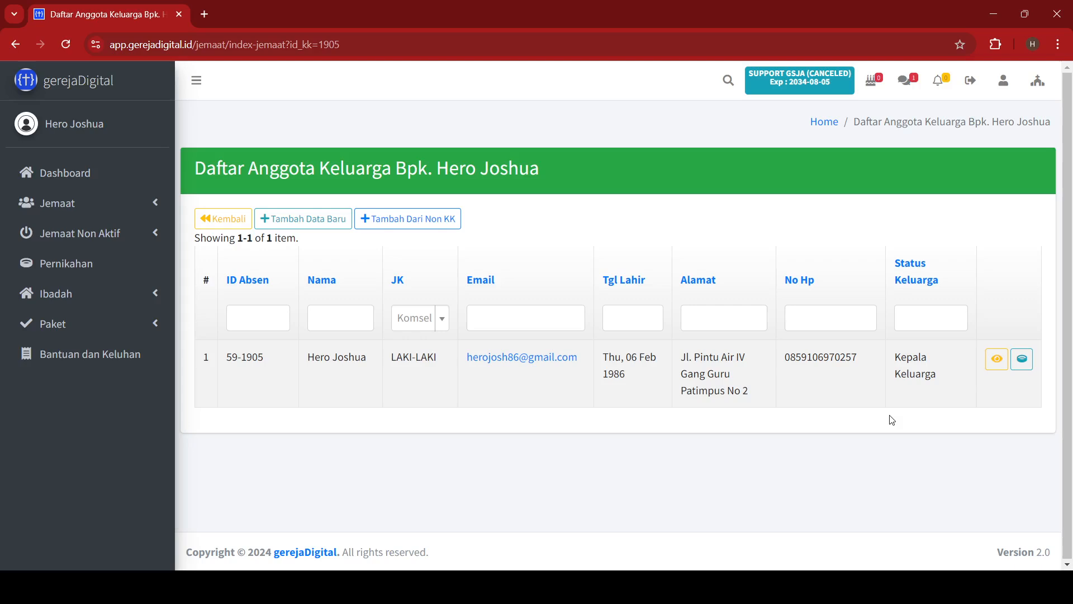
left_click(320, 223)
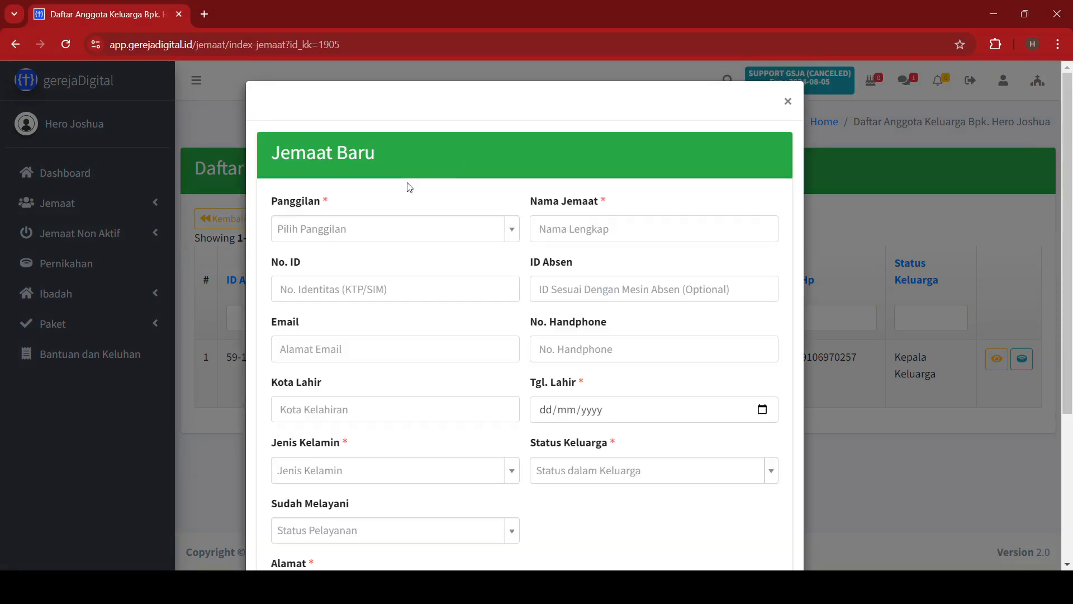
left_click(451, 232)
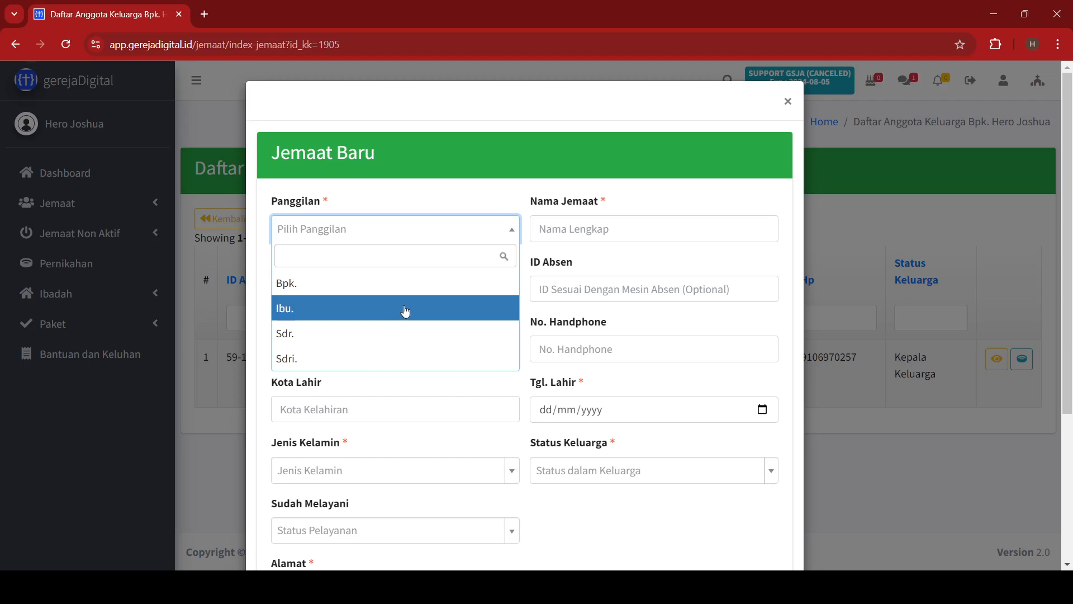
left_click(404, 334)
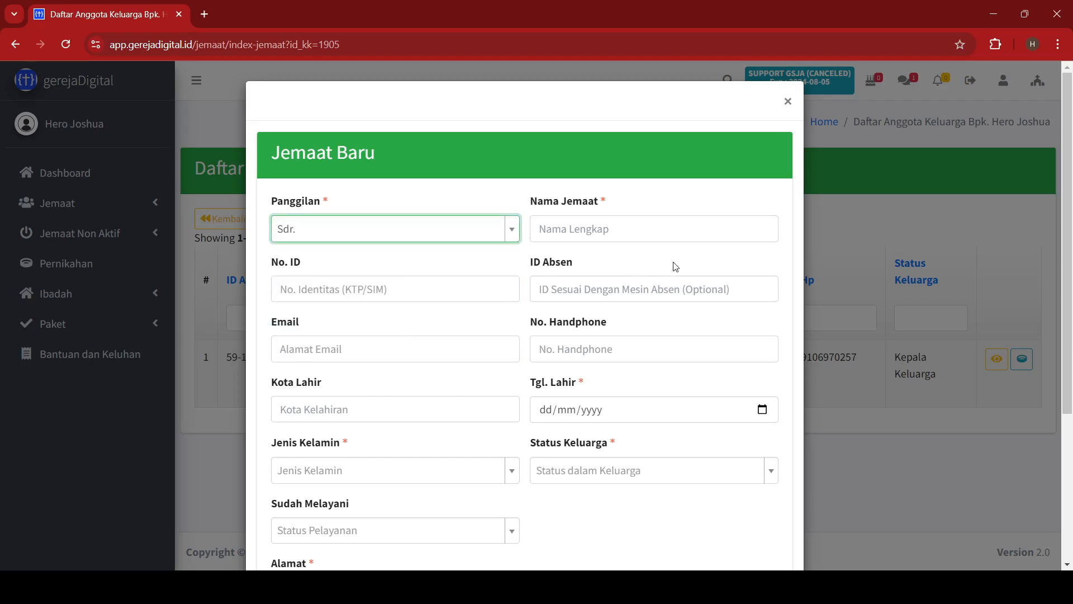
left_click(675, 236)
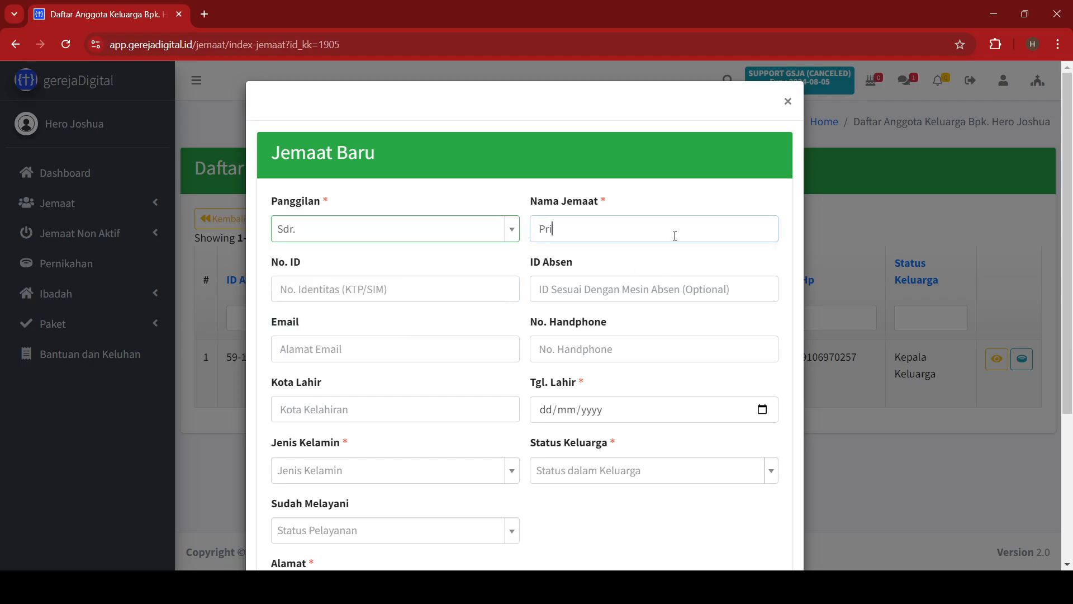
key("Tab")
key("Tab")
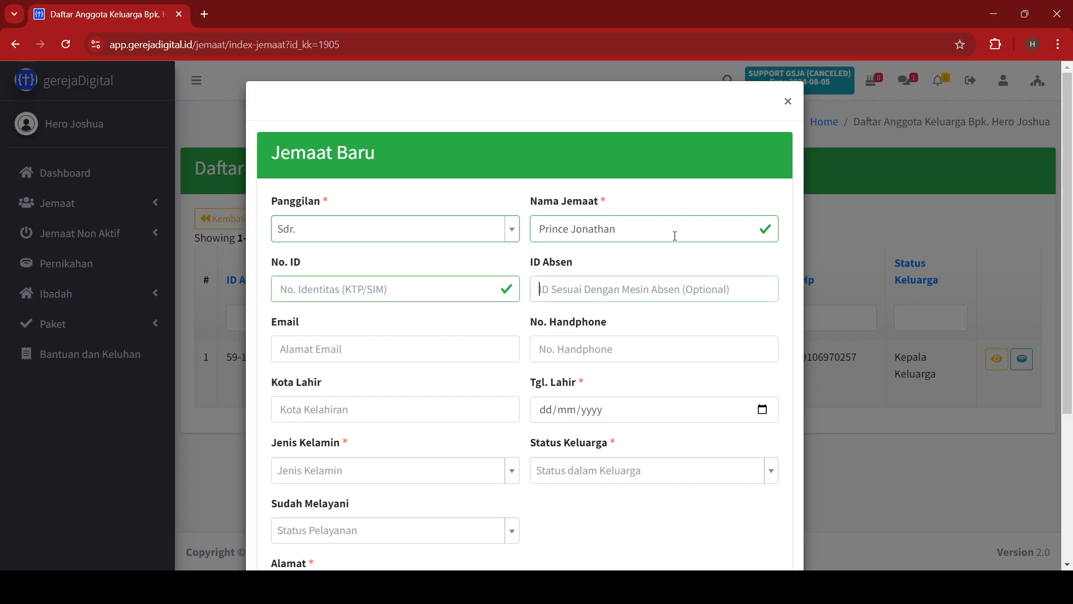
key("Tab")
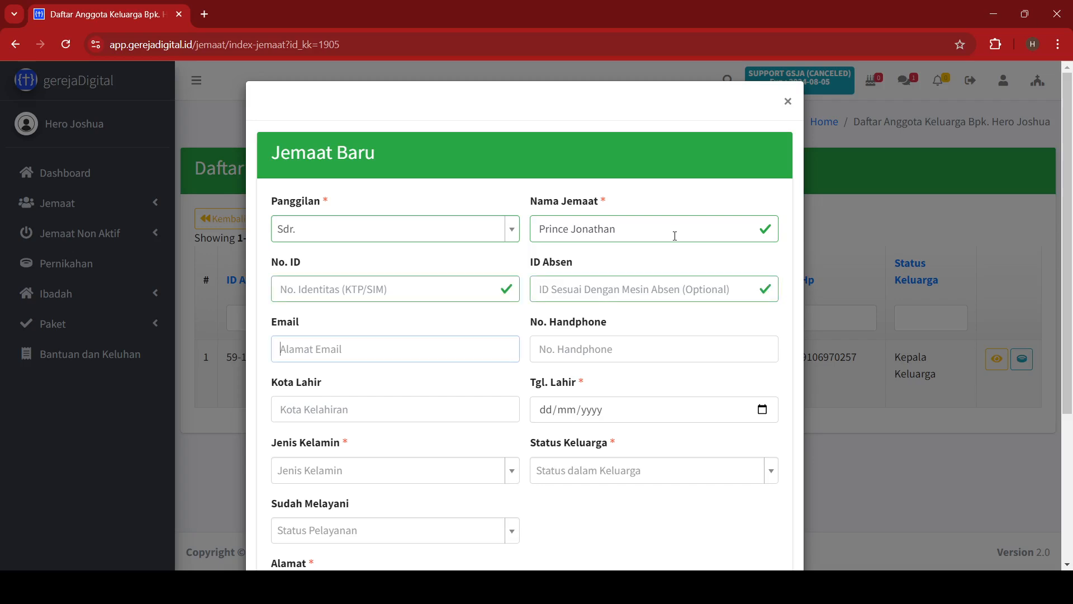
key("Tab")
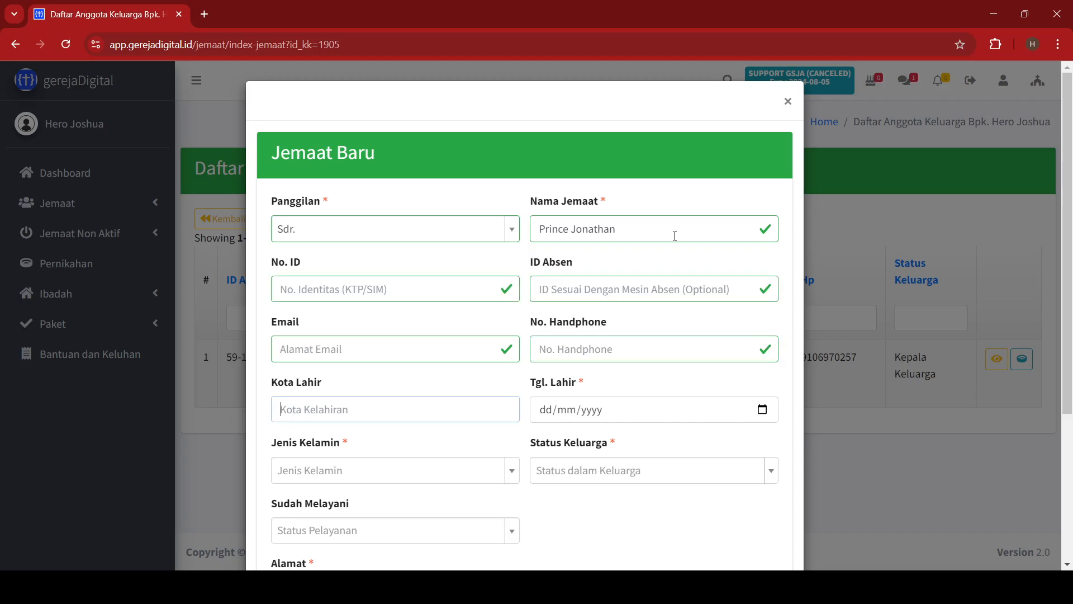
type("Medan")
key("Tab")
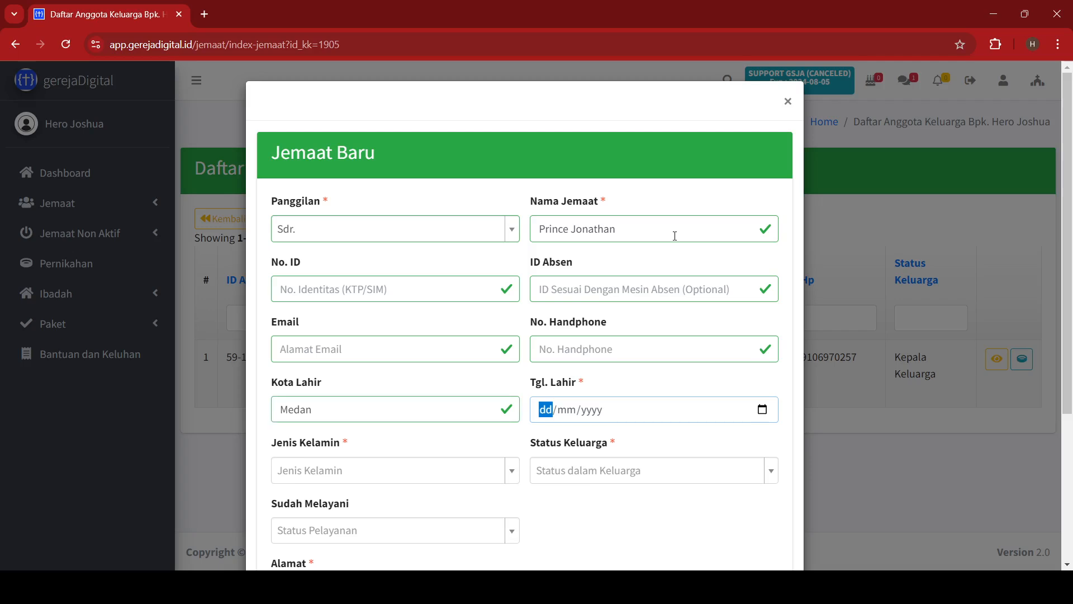
type("08/09/2016")
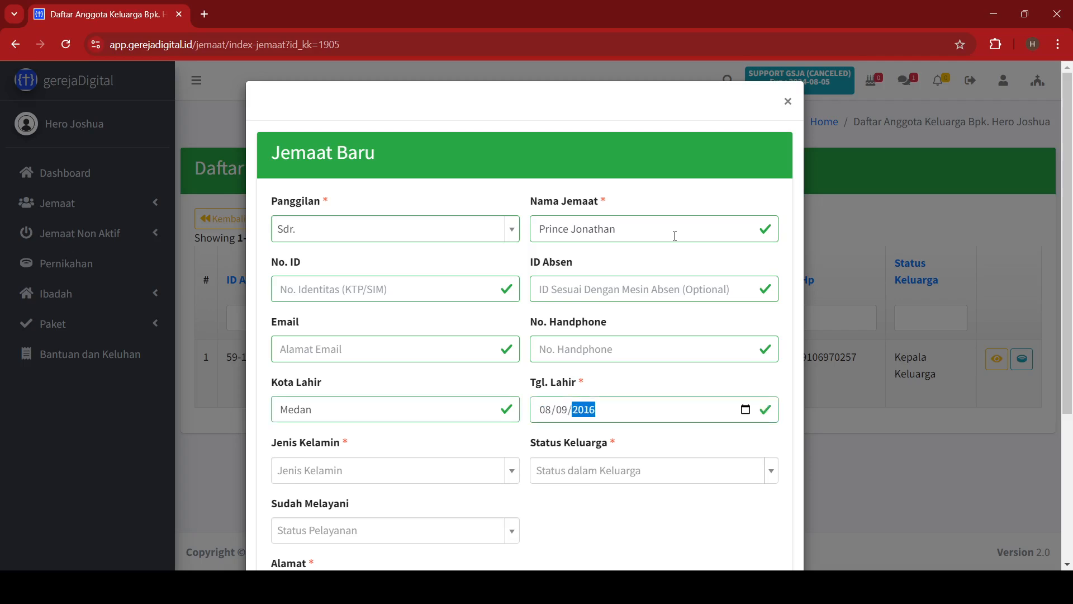
key("Tab")
Set LAKI-LAKI, status Anak, serving BELUM, enter the family address, and save.
left_click(364, 472)
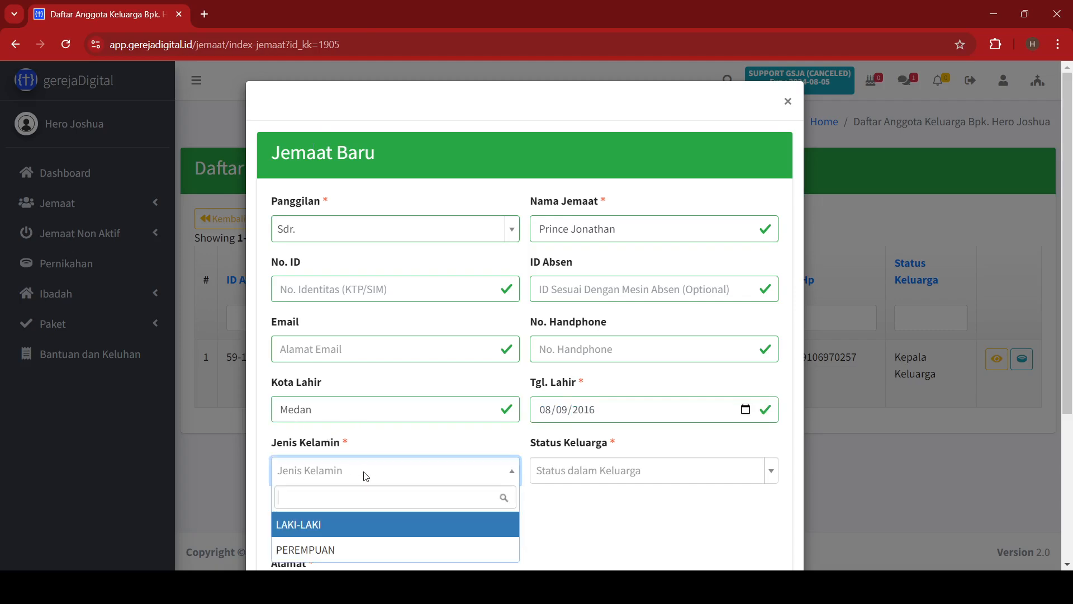
left_click(323, 524)
scroll(669, 532, "down", 4)
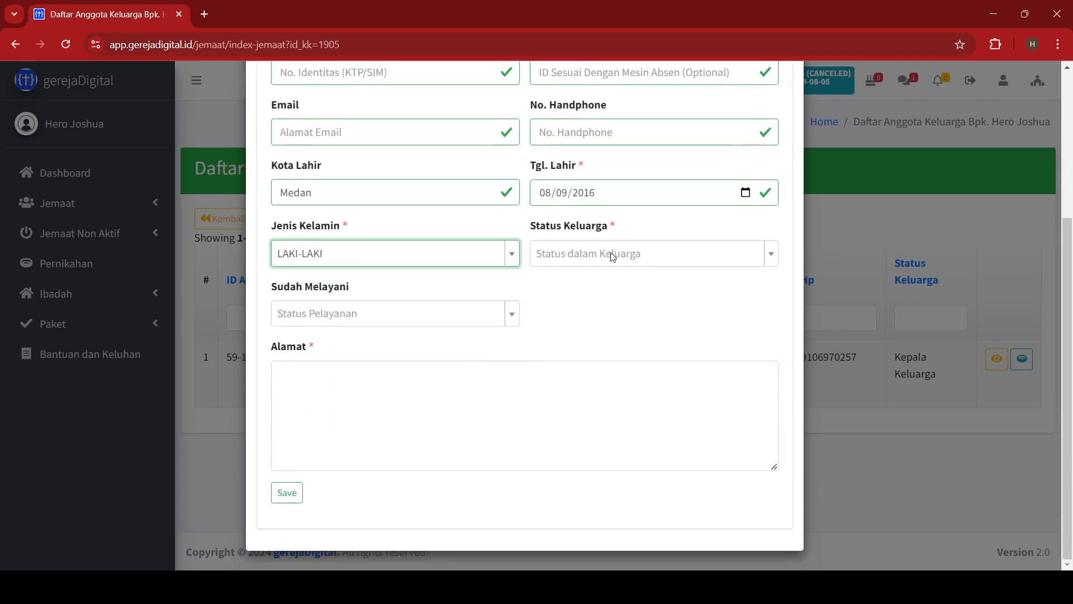
left_click(613, 257)
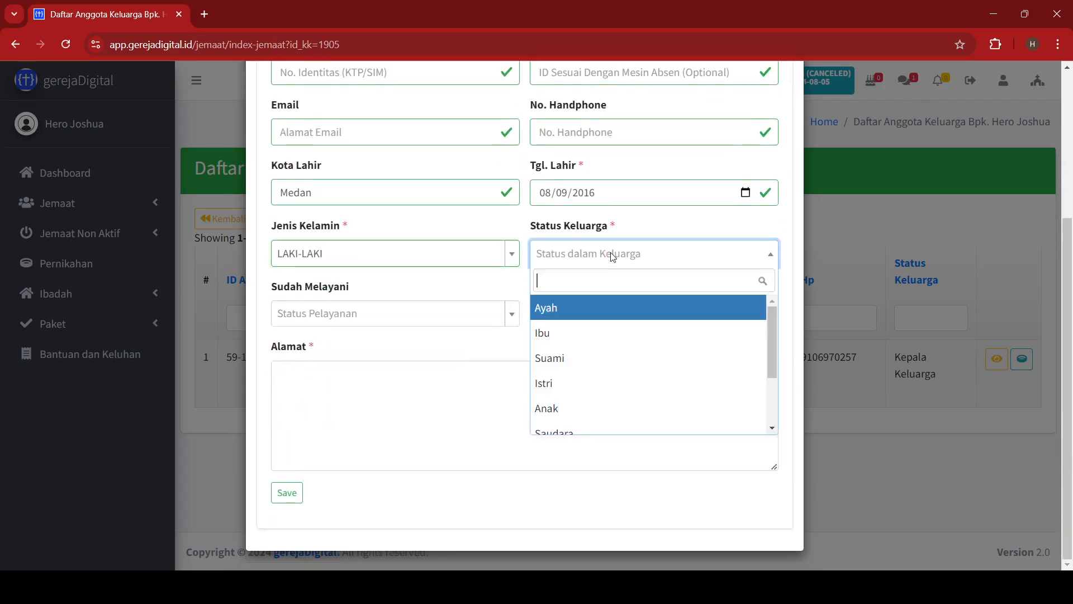
left_click(598, 418)
left_click(395, 316)
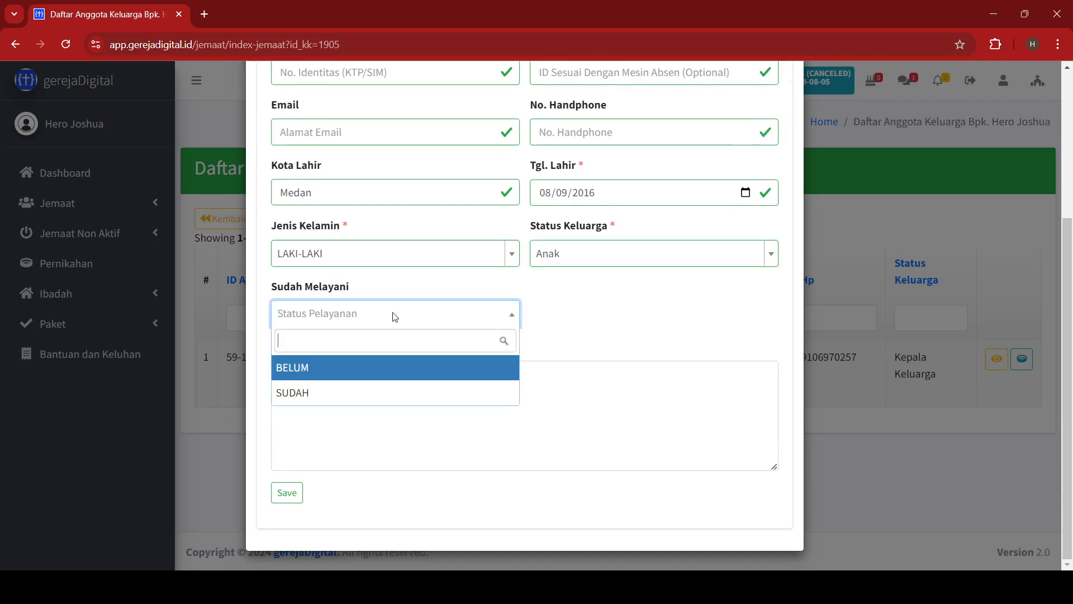
left_click(354, 370)
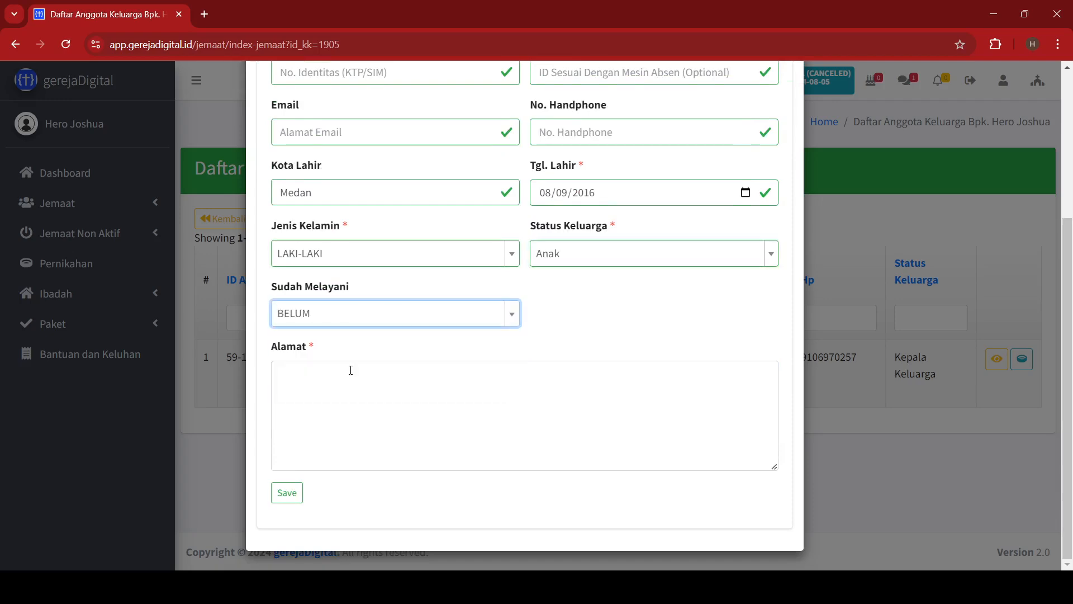
left_click(349, 381)
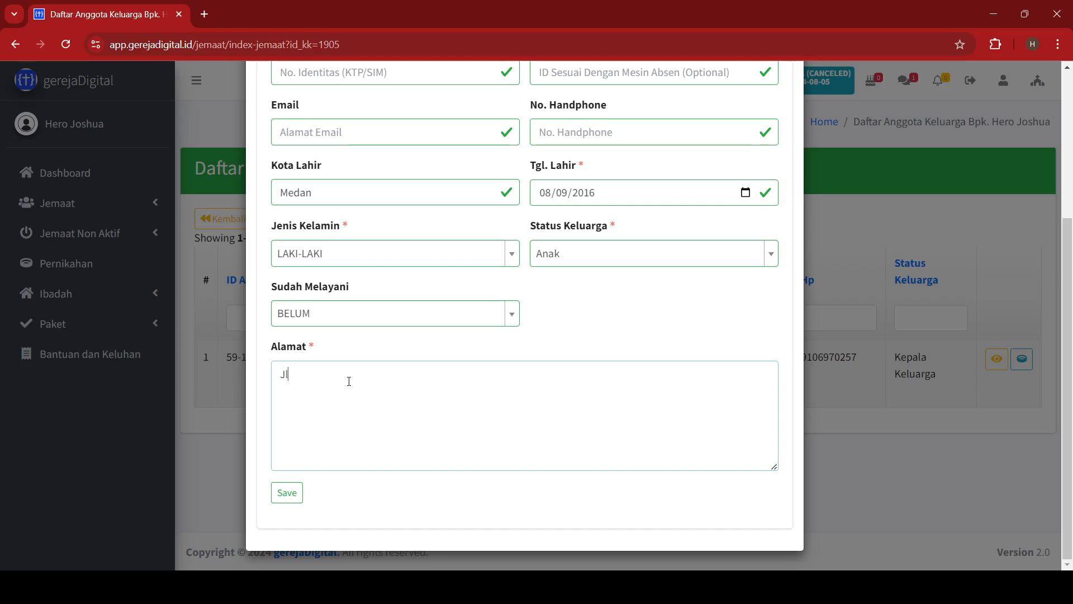
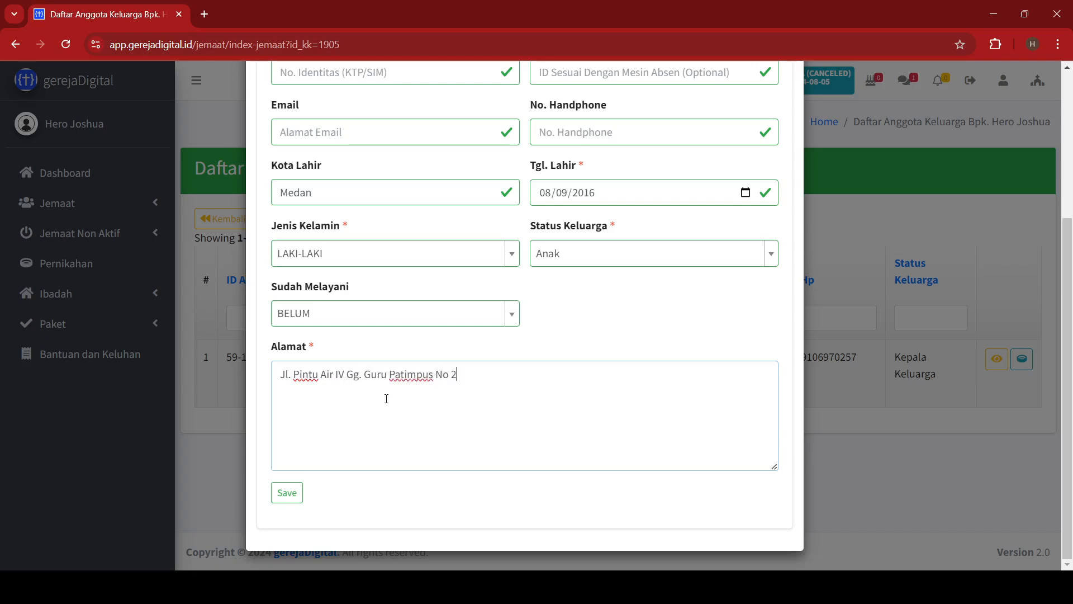
left_click(295, 498)
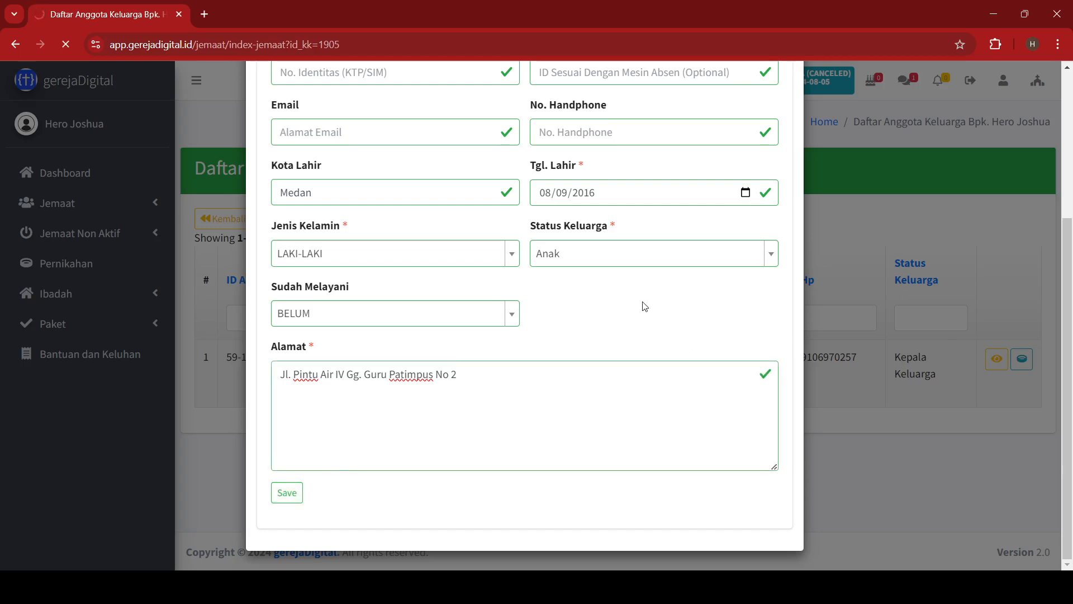
Check the son appears in the two-member household list and start another new member.
scroll(643, 304, "up", 3)
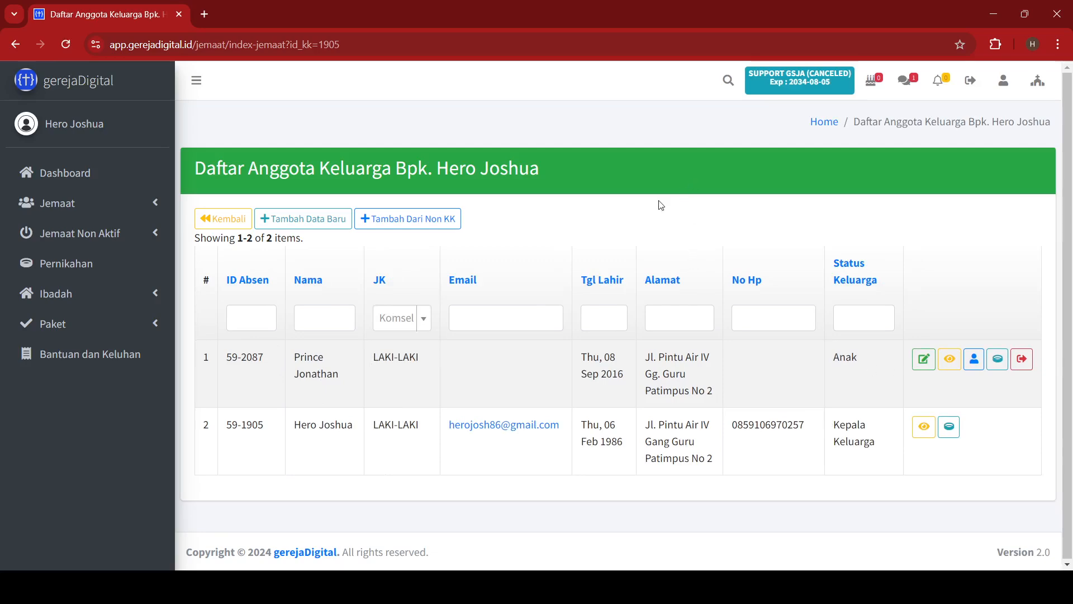
left_click(296, 224)
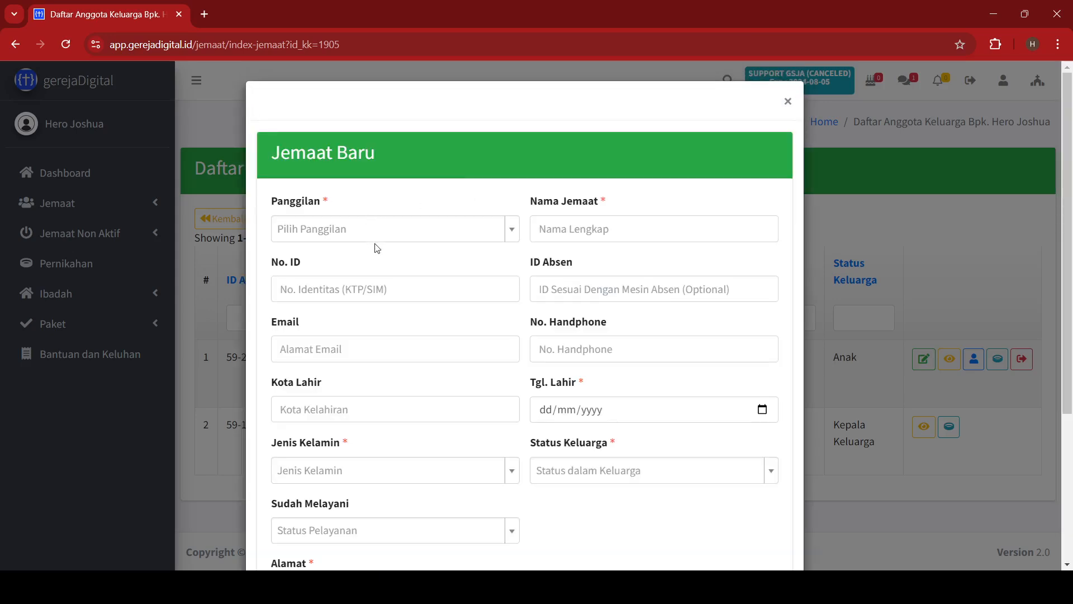
left_click(373, 234)
left_click(332, 334)
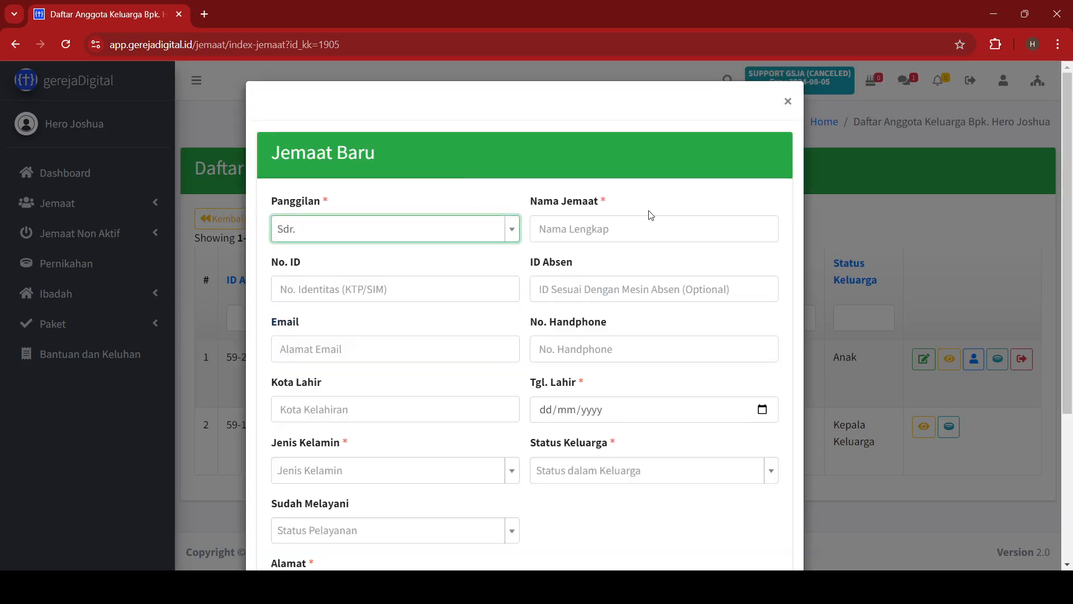
left_click(619, 240)
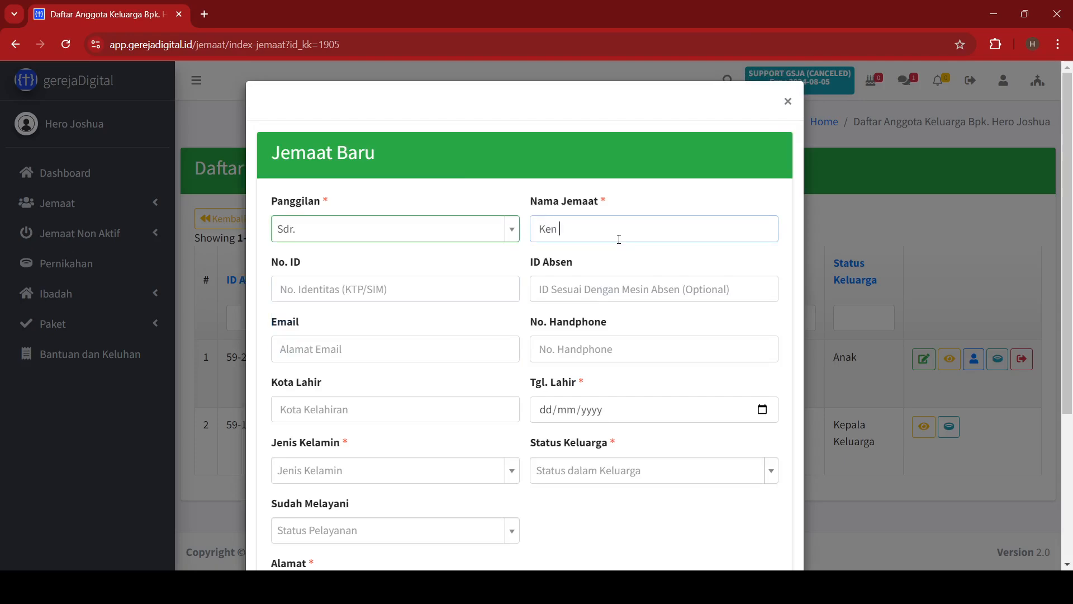
key("Tab")
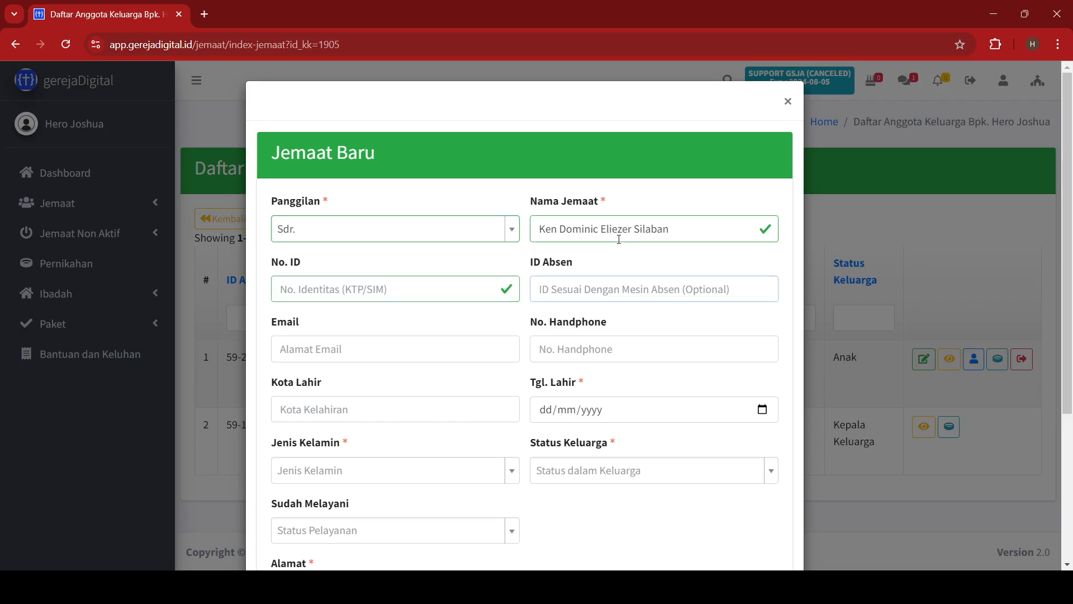
key("Tab")
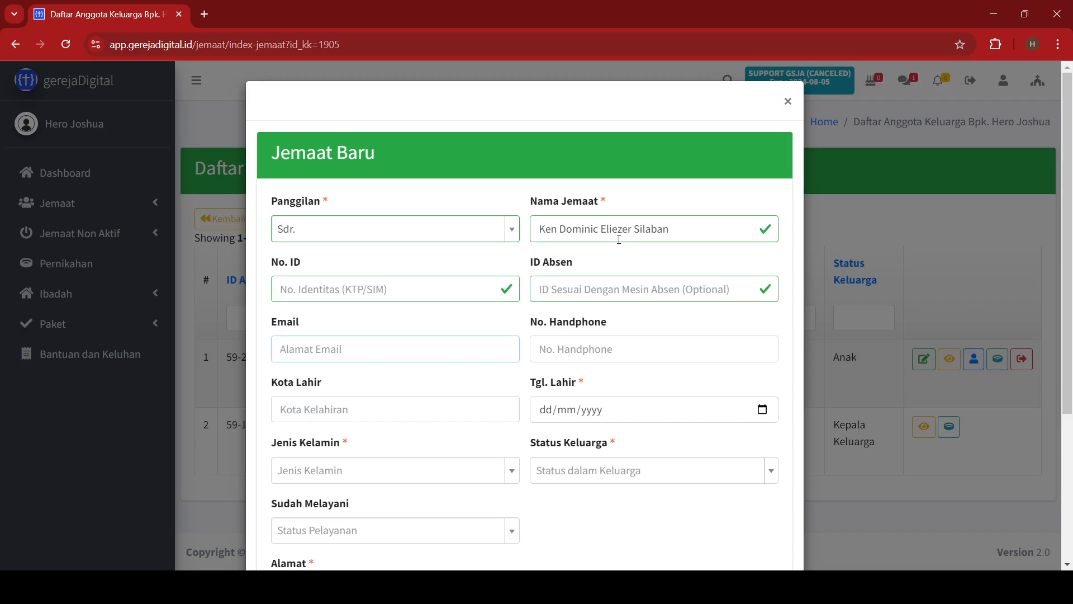
key("Tab")
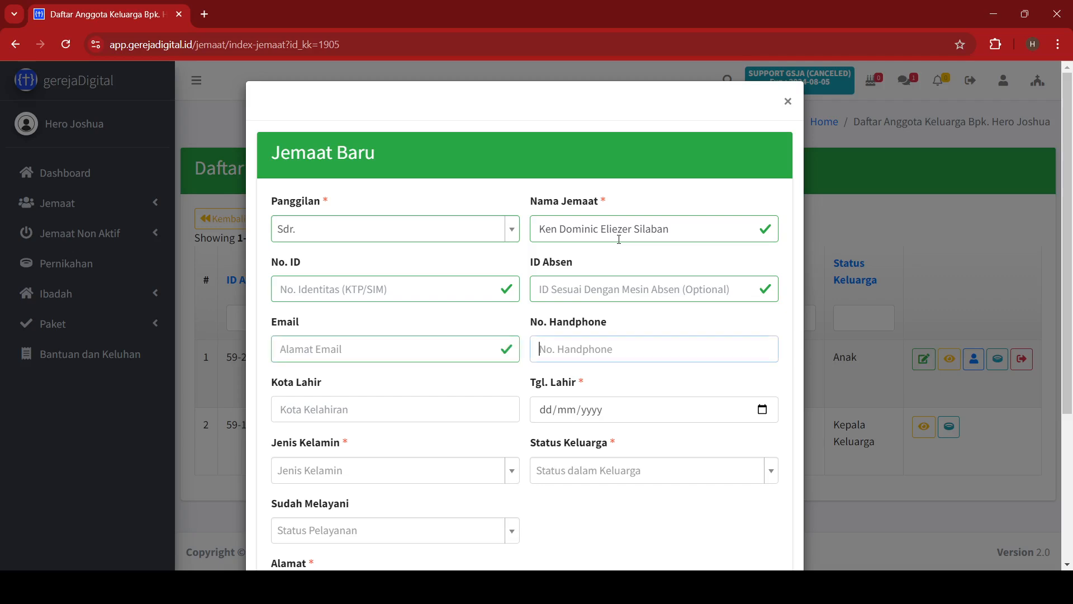
key("Tab")
type("Meda")
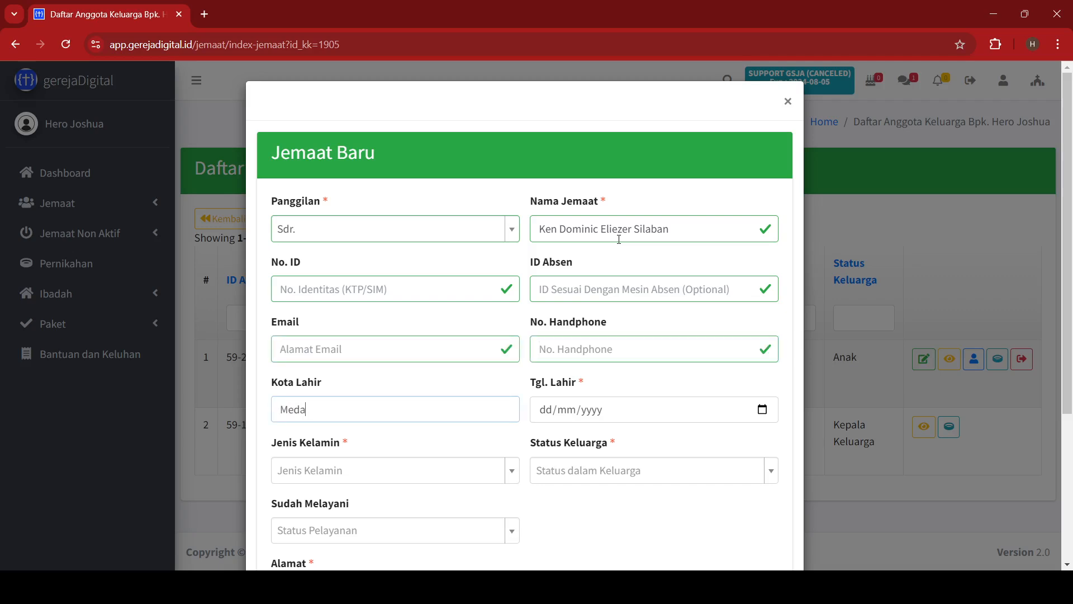
type("n")
key("Tab")
type("08/03/20")
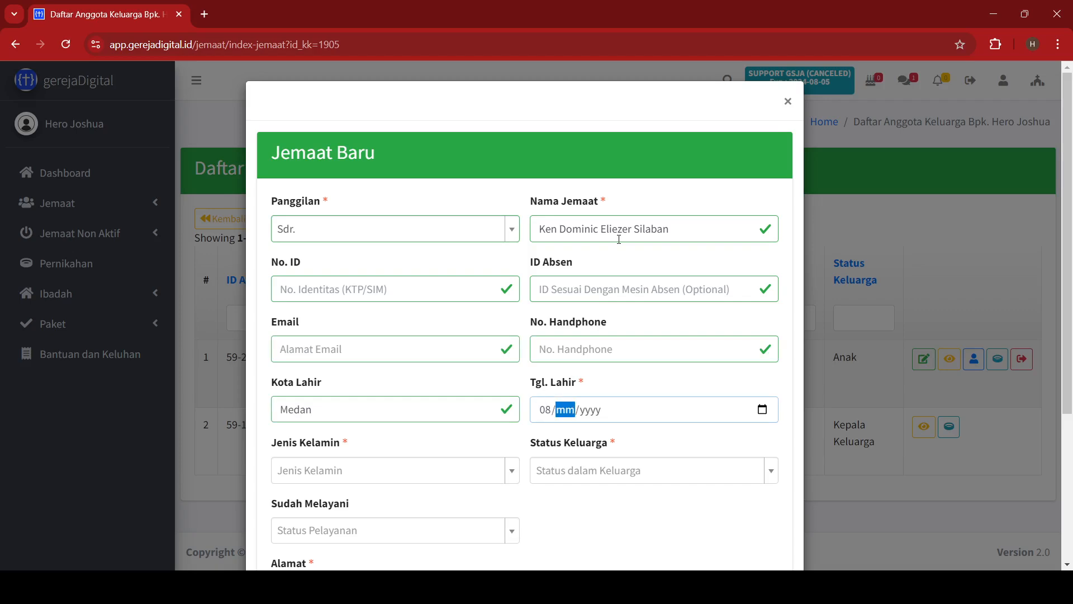
type("20")
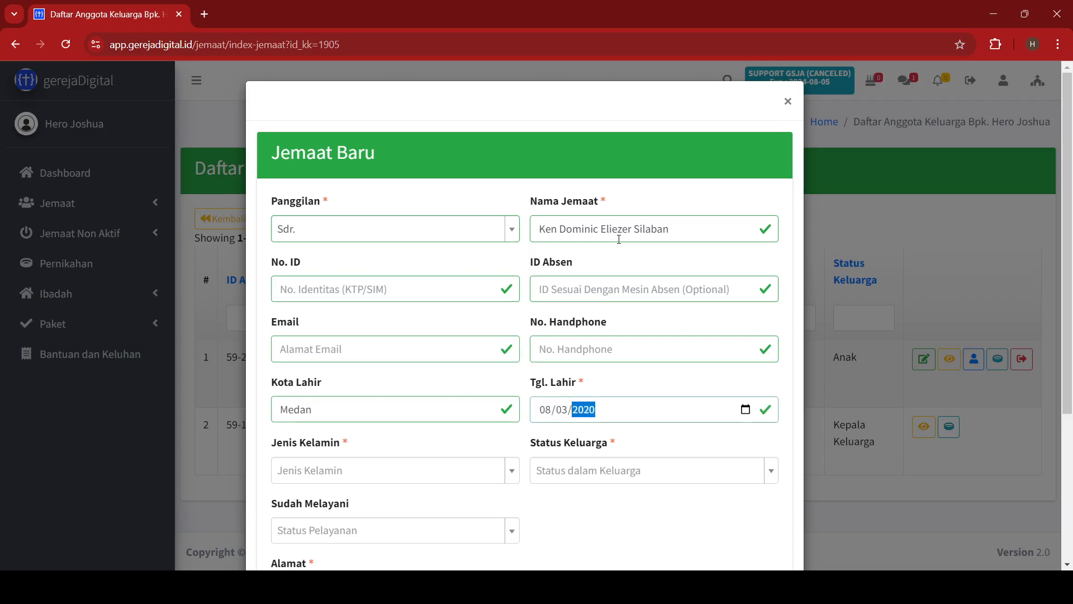
key("Tab")
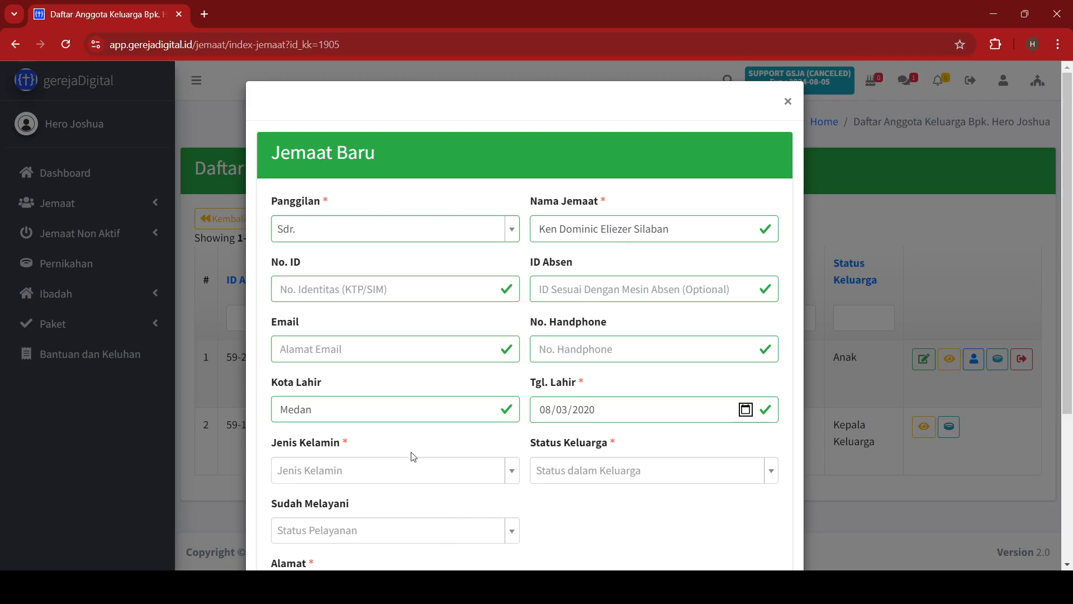
Set gender LAKI-LAKI, status Anak, serving BELUM, type the home address, and save.
left_click(379, 475)
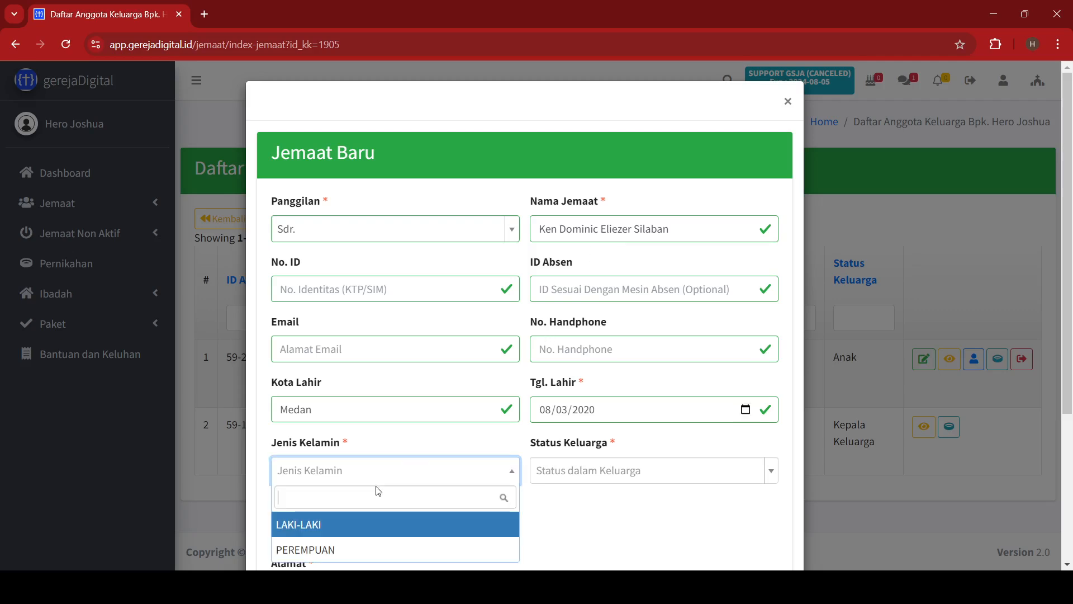
left_click(340, 549)
left_click(485, 476)
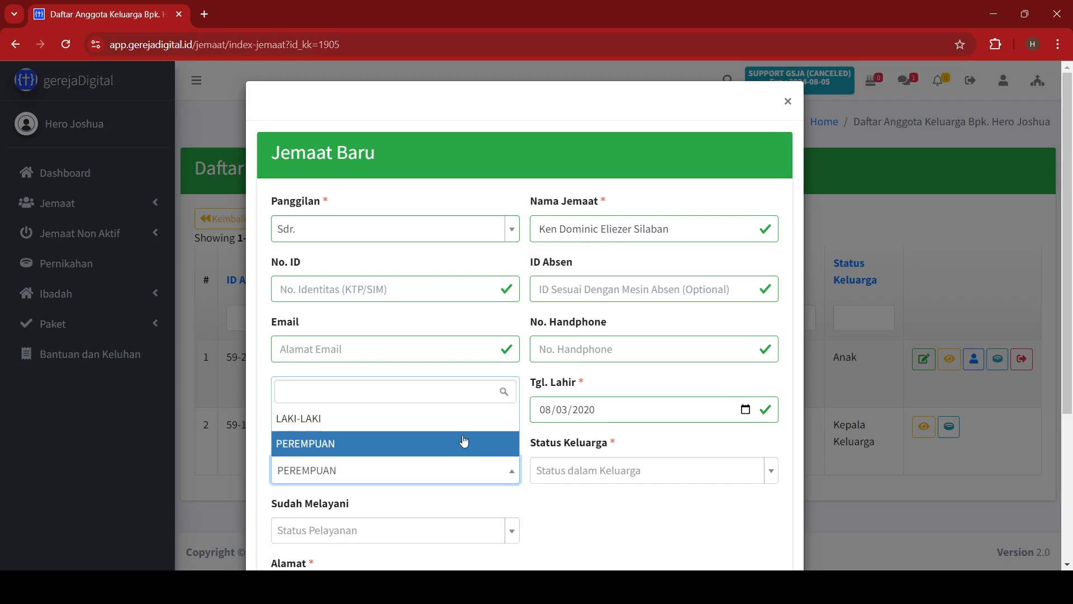
left_click(453, 434)
scroll(610, 523, "down", 3)
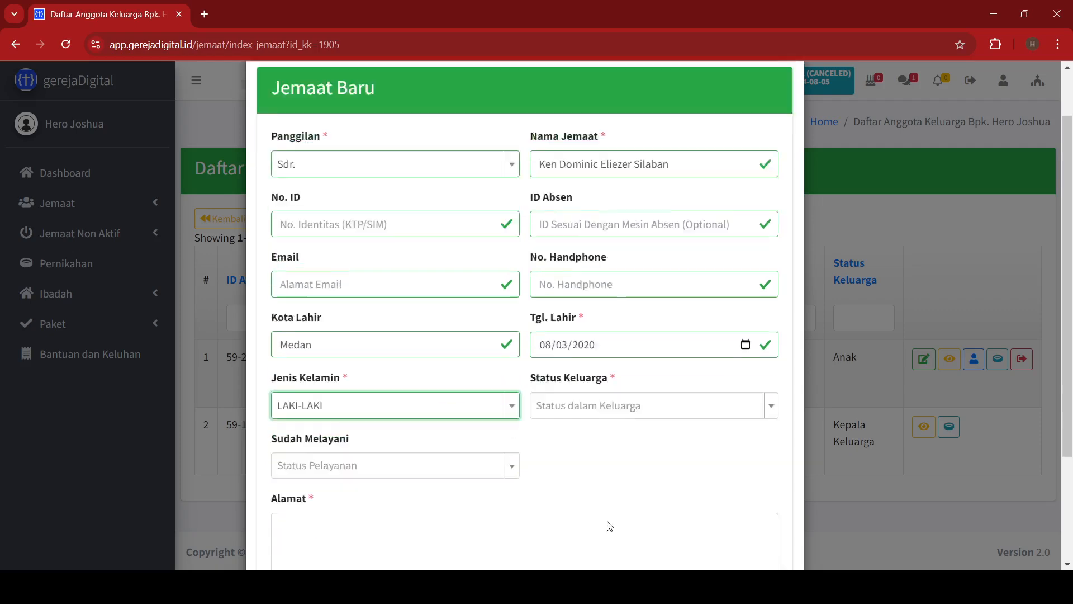
left_click(678, 339)
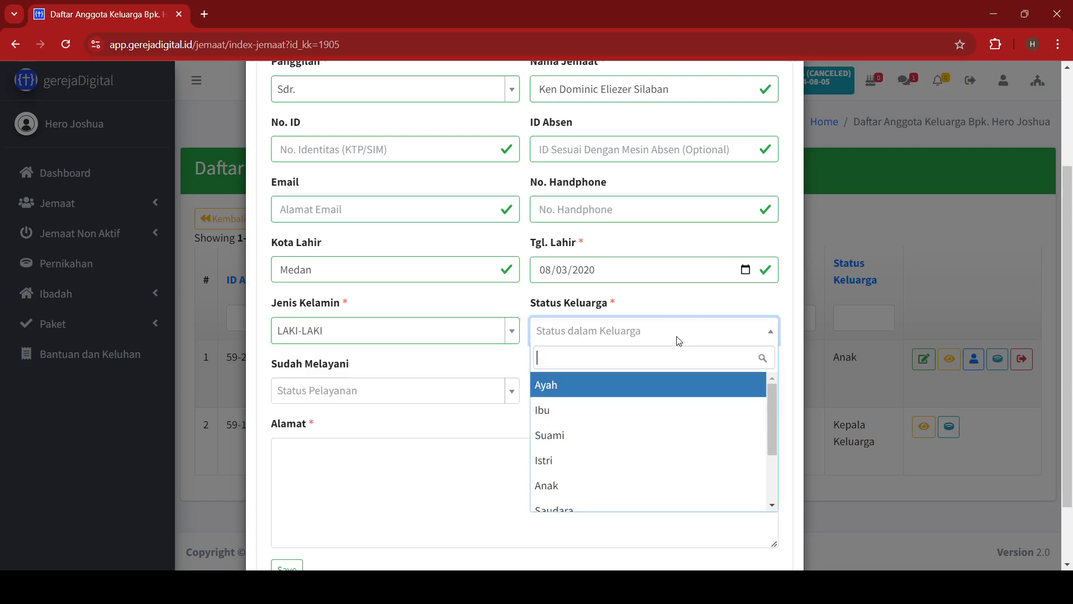
left_click(559, 486)
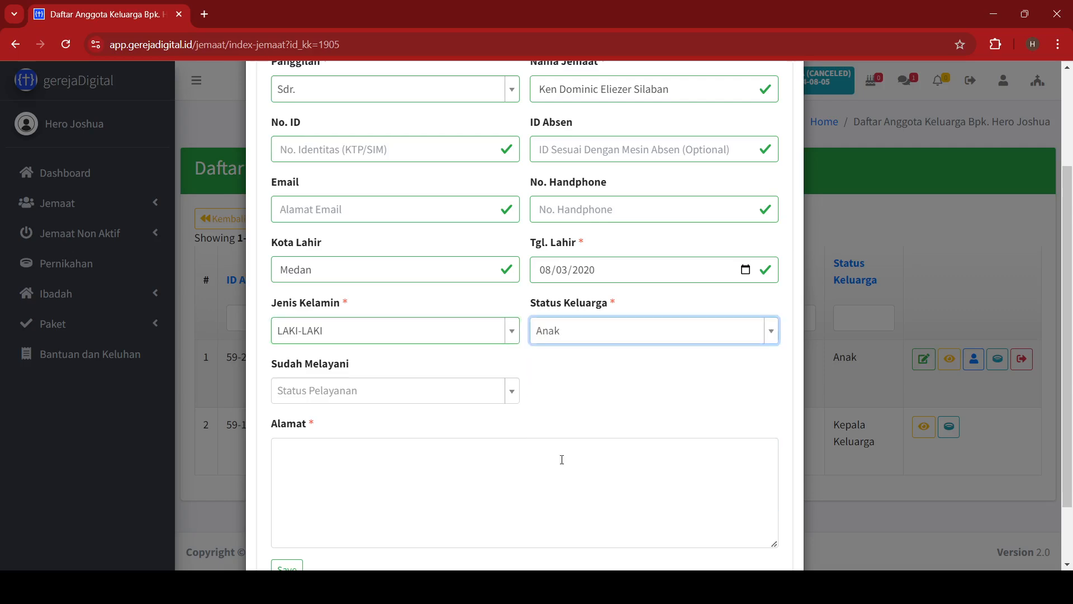
left_click(434, 391)
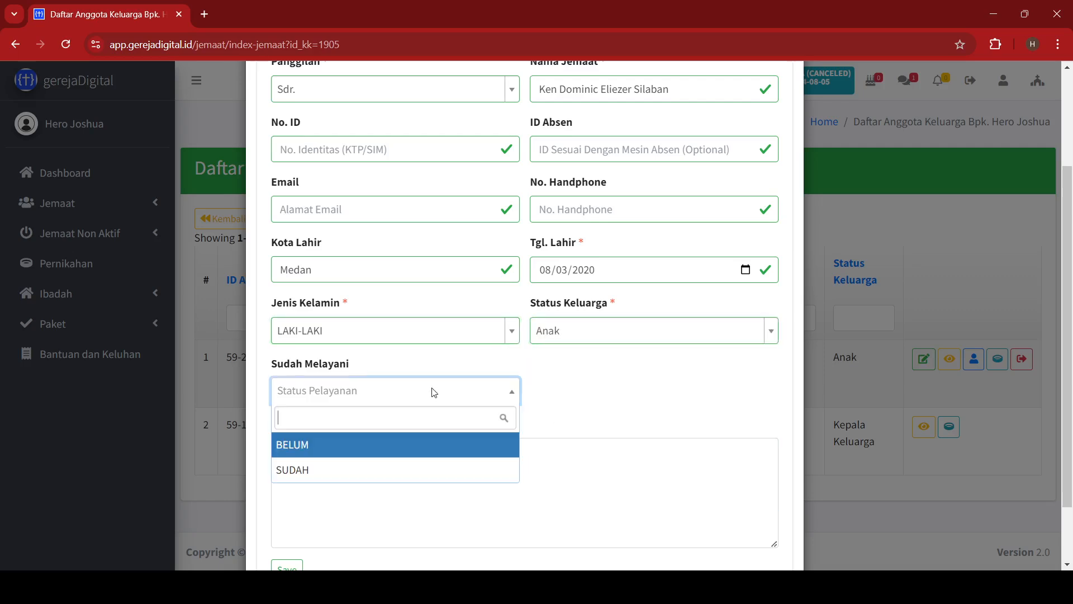
left_click(366, 444)
left_click(370, 447)
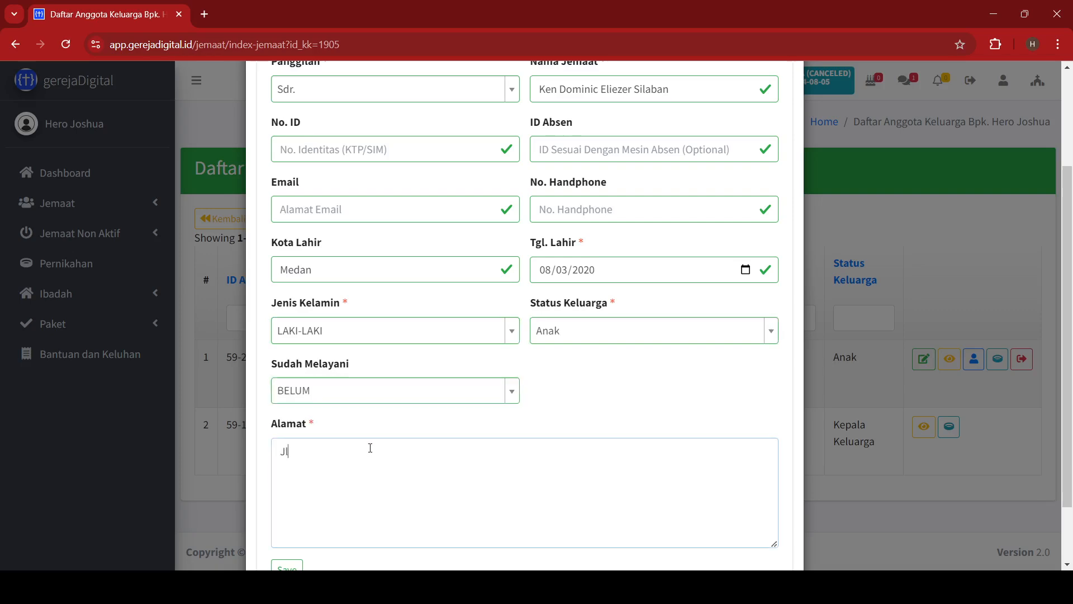
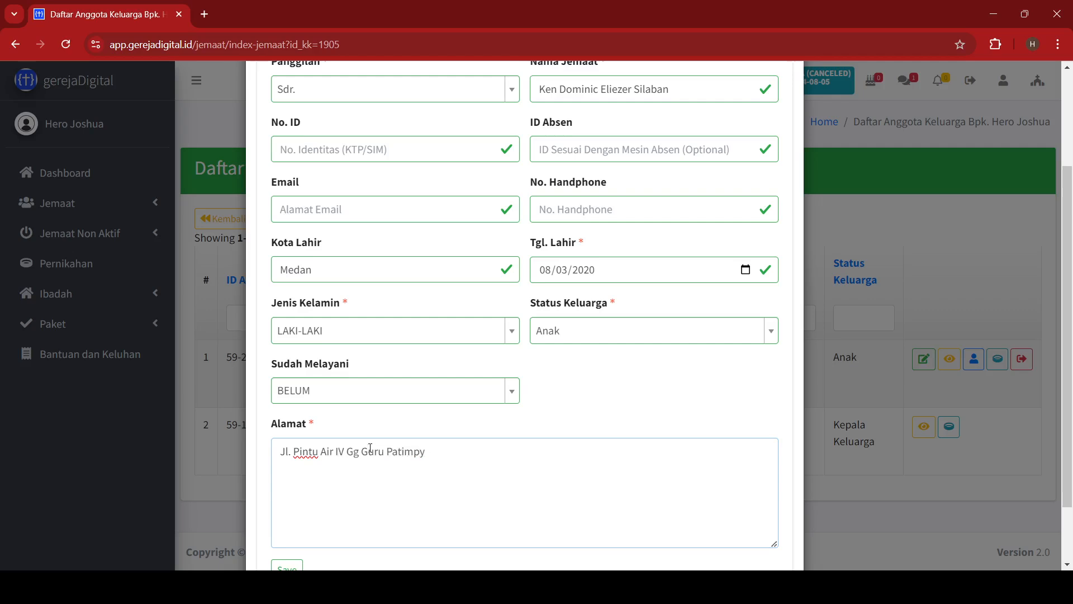
scroll(377, 448, "down", 2)
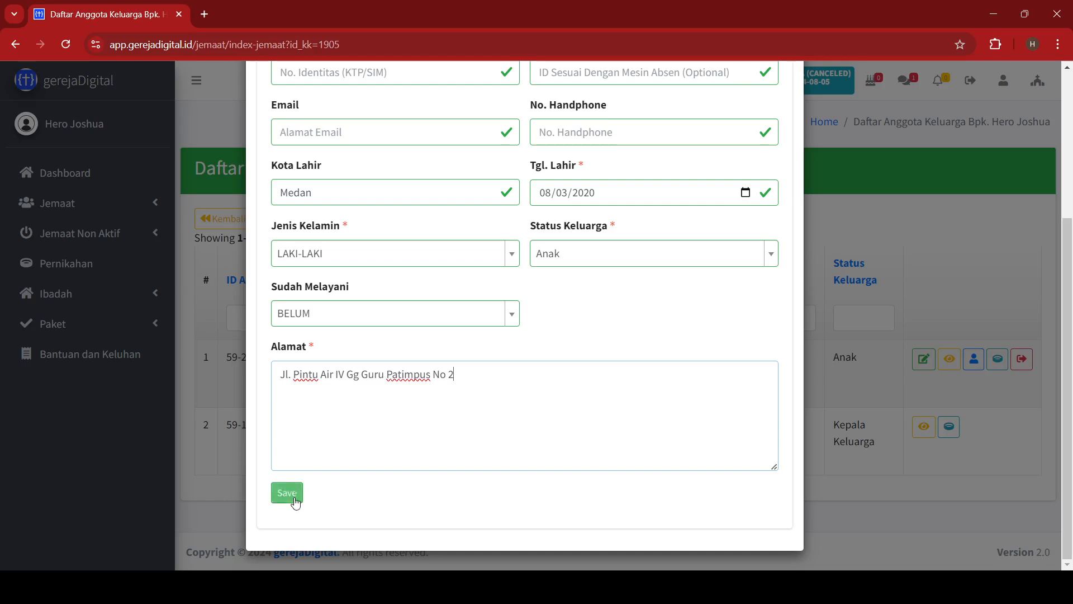
left_click(290, 495)
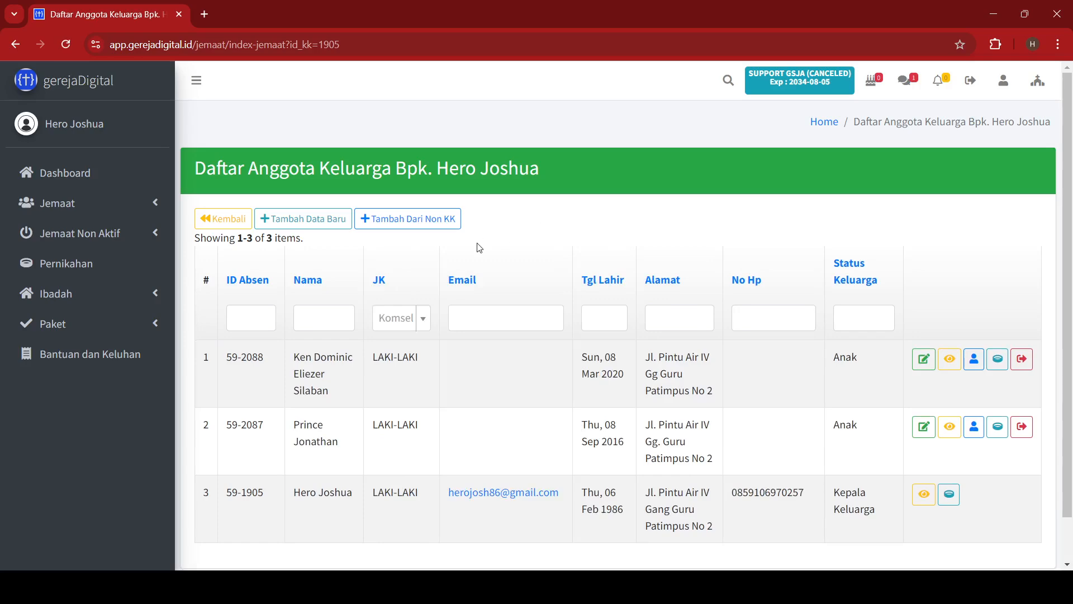
Open another blank Jemaat Baru form from the household's member list.
left_click(297, 223)
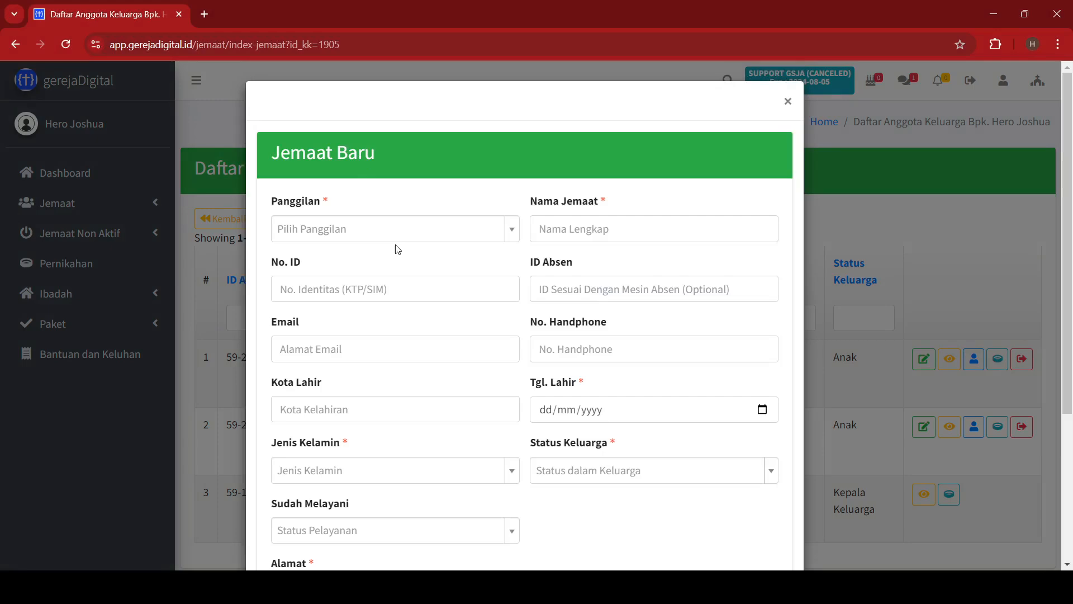
left_click(401, 241)
left_click(322, 311)
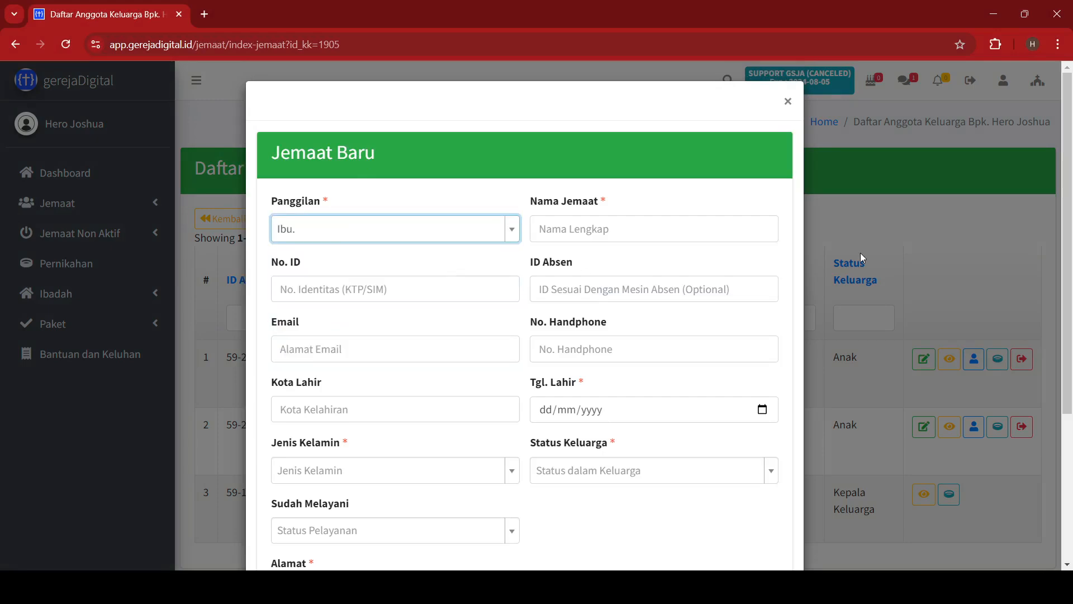
left_click(700, 238)
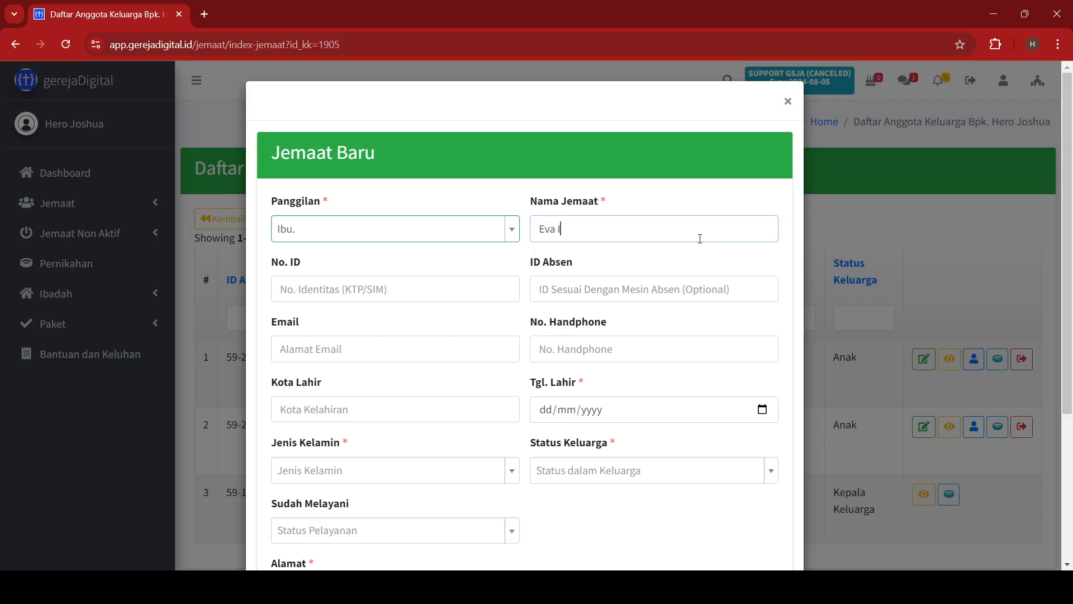
key("Tab")
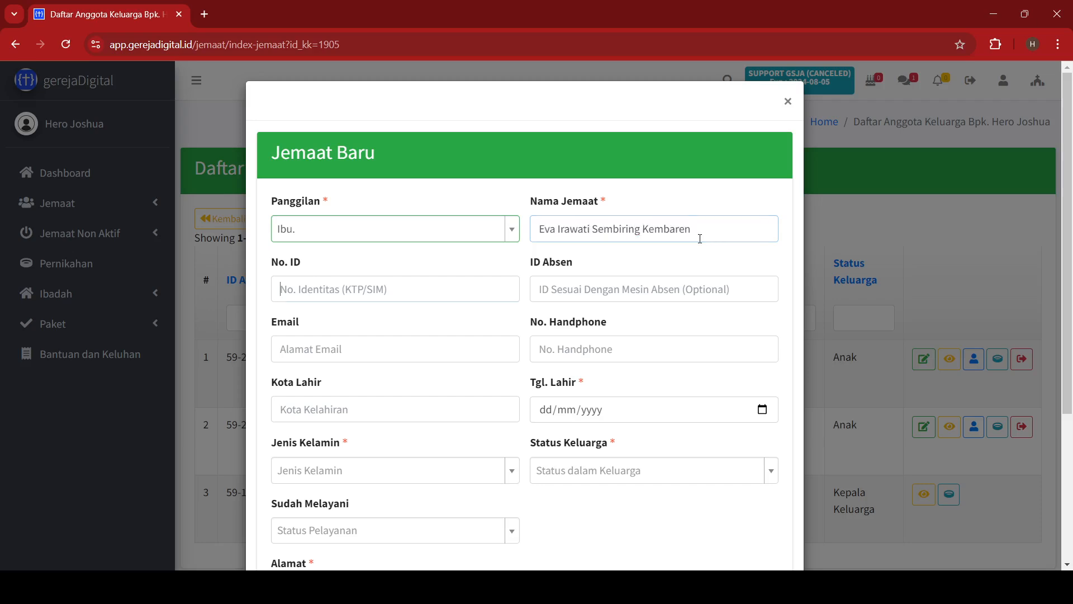
key("Tab")
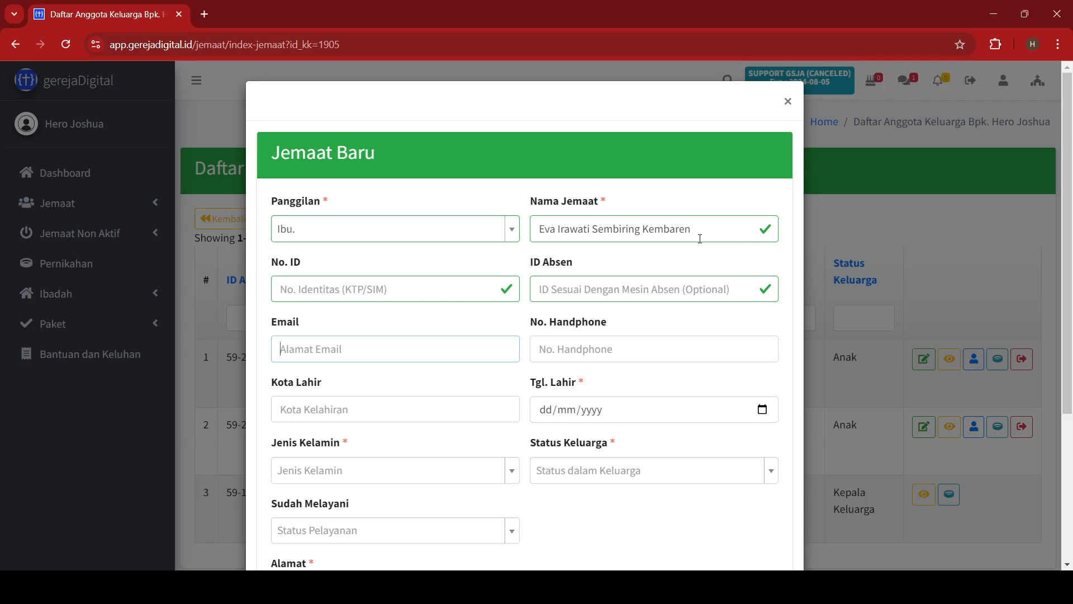
key("Tab")
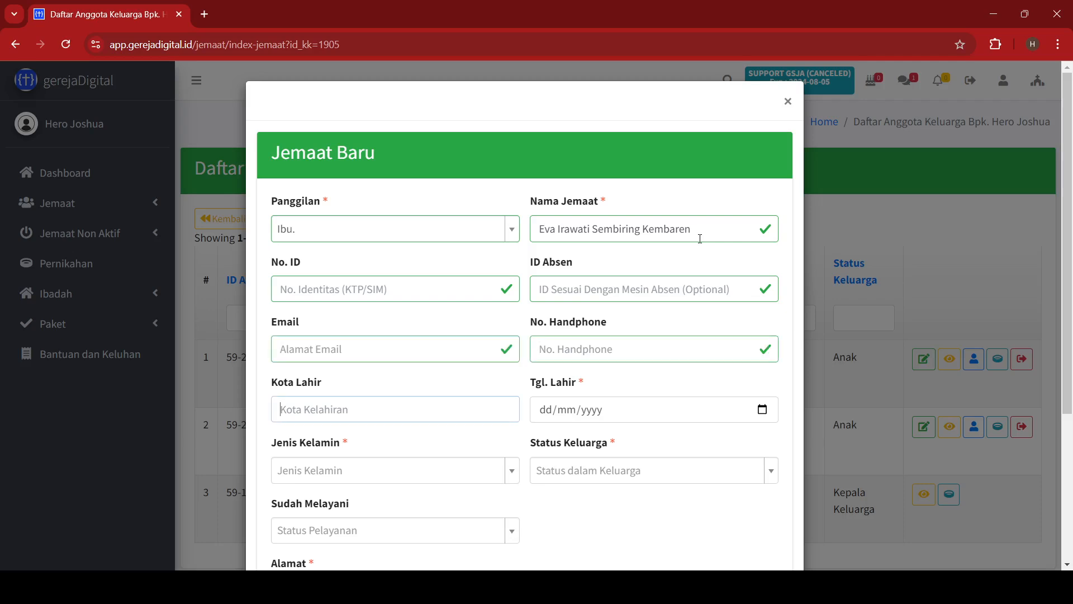
type("Medan")
key("Tab")
type("24/")
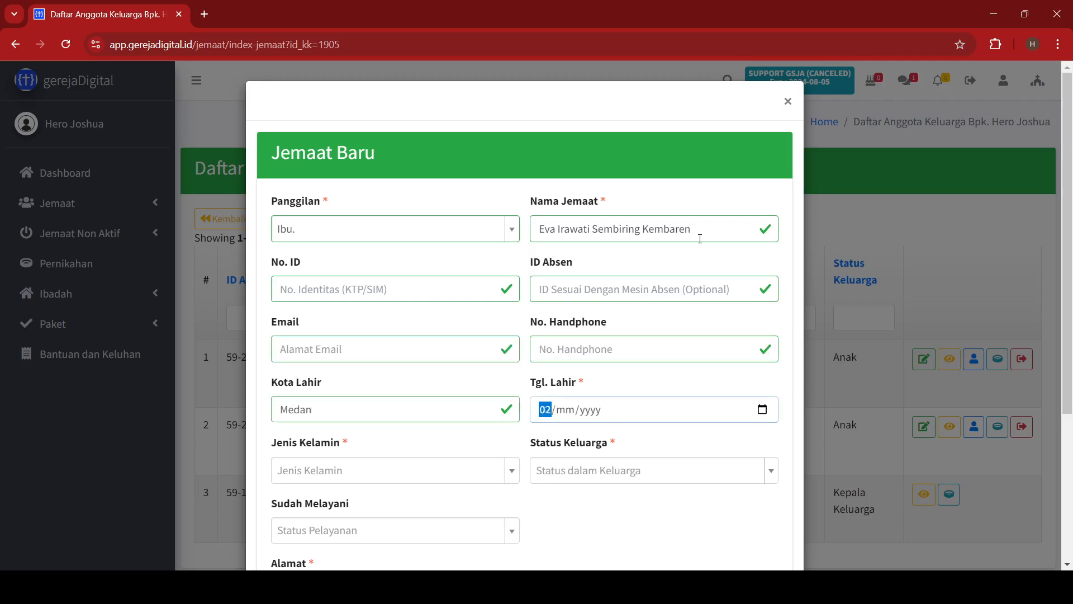
type("04/1")
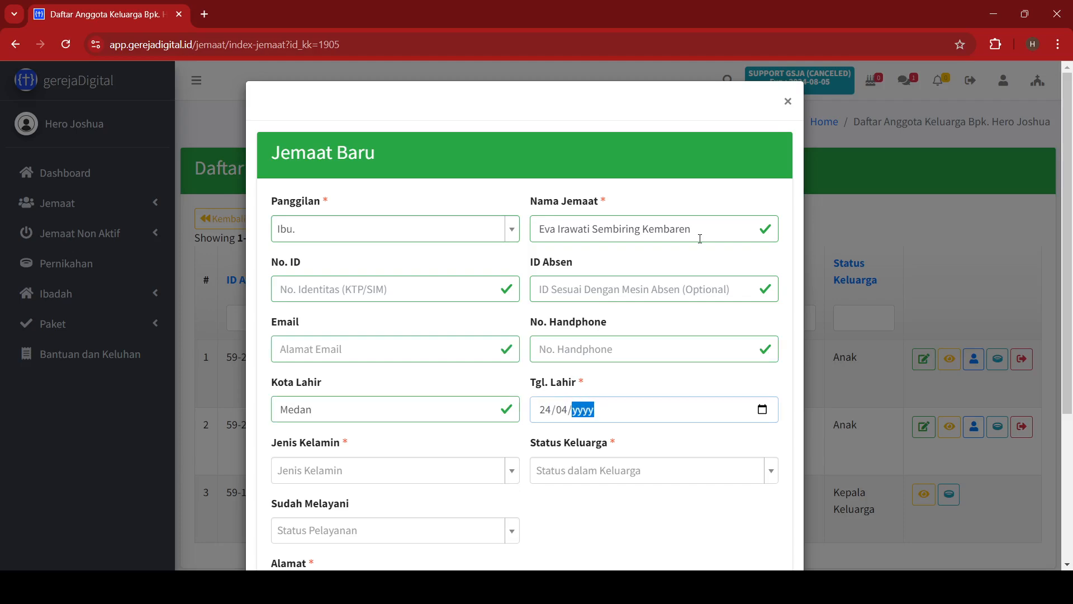
type("989")
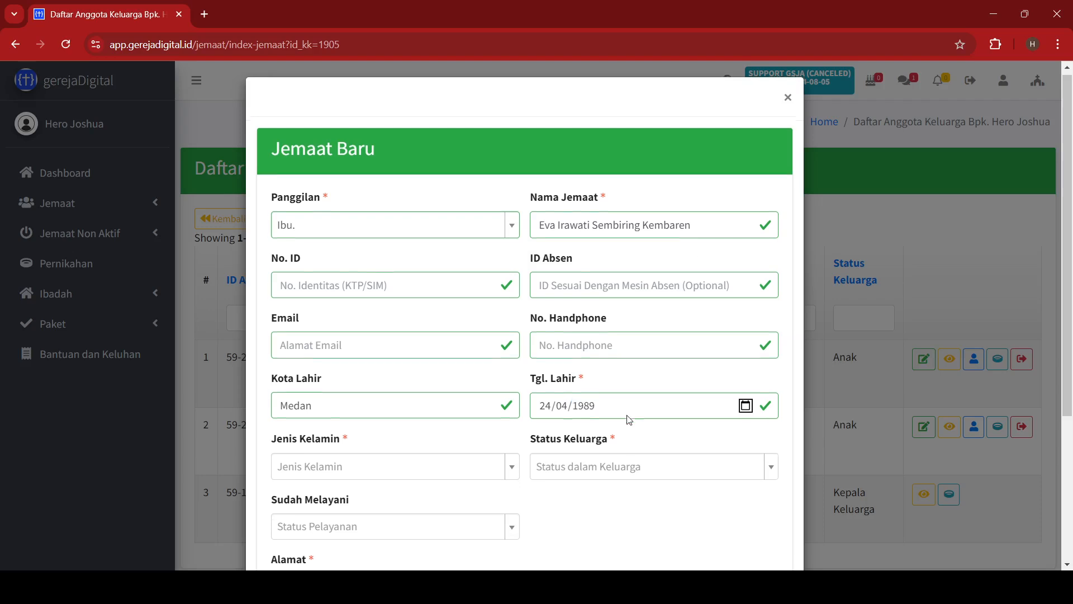
Set gender PEREMPUAN, family status Ibu, already serving, enter her home address, and save.
scroll(479, 353, "down", 2)
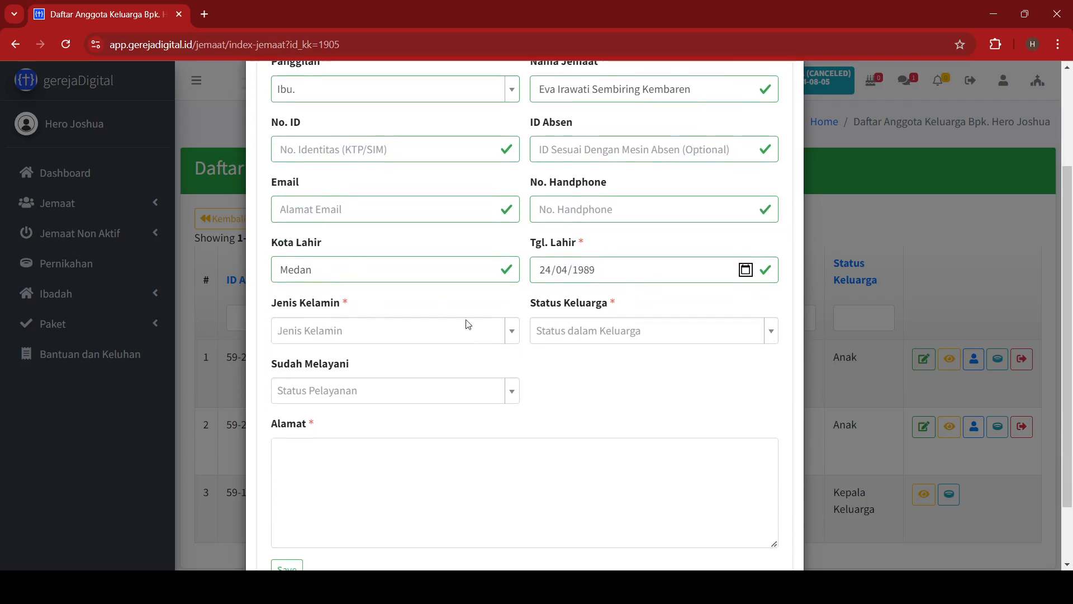
left_click(514, 332)
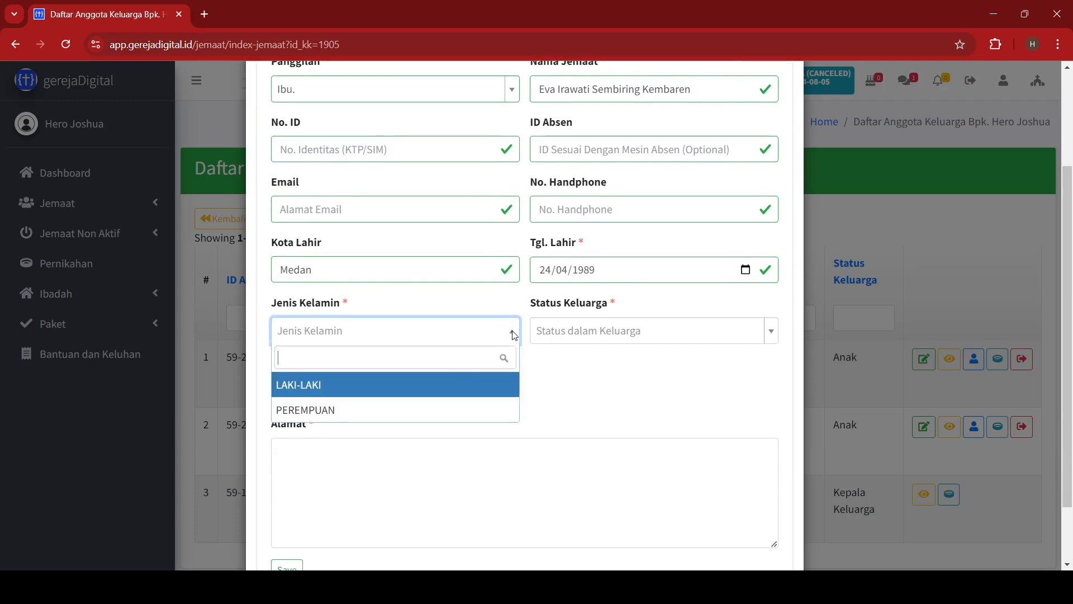
left_click(369, 419)
left_click(650, 342)
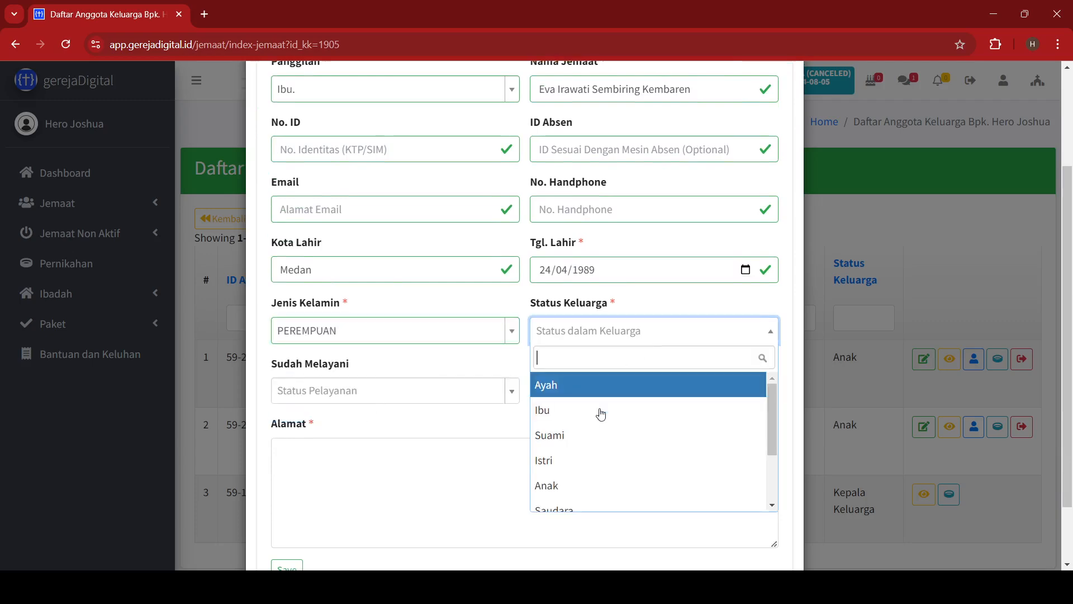
left_click(593, 417)
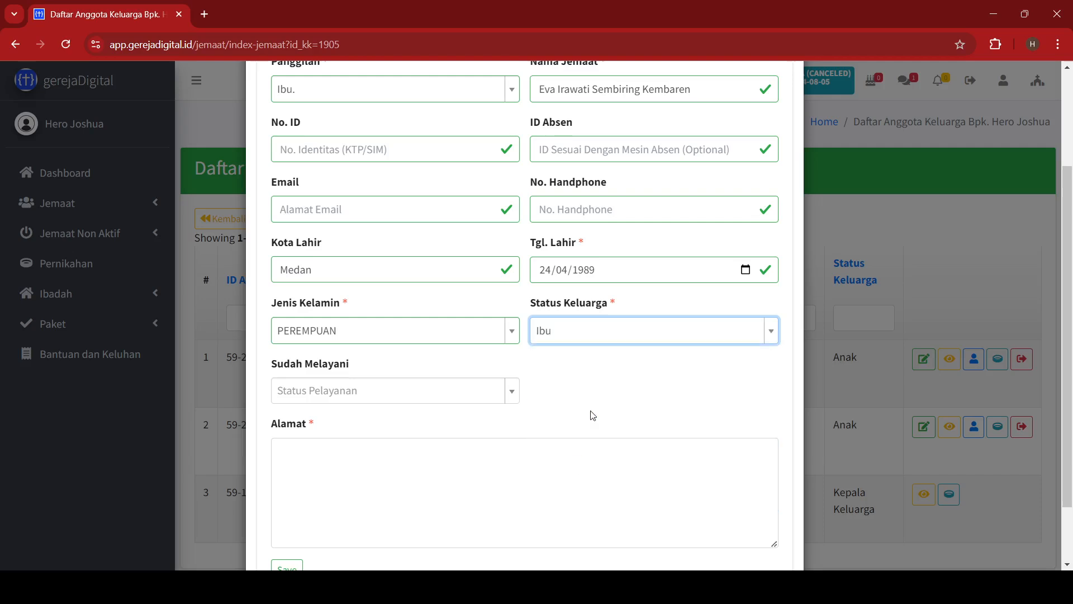
left_click(498, 398)
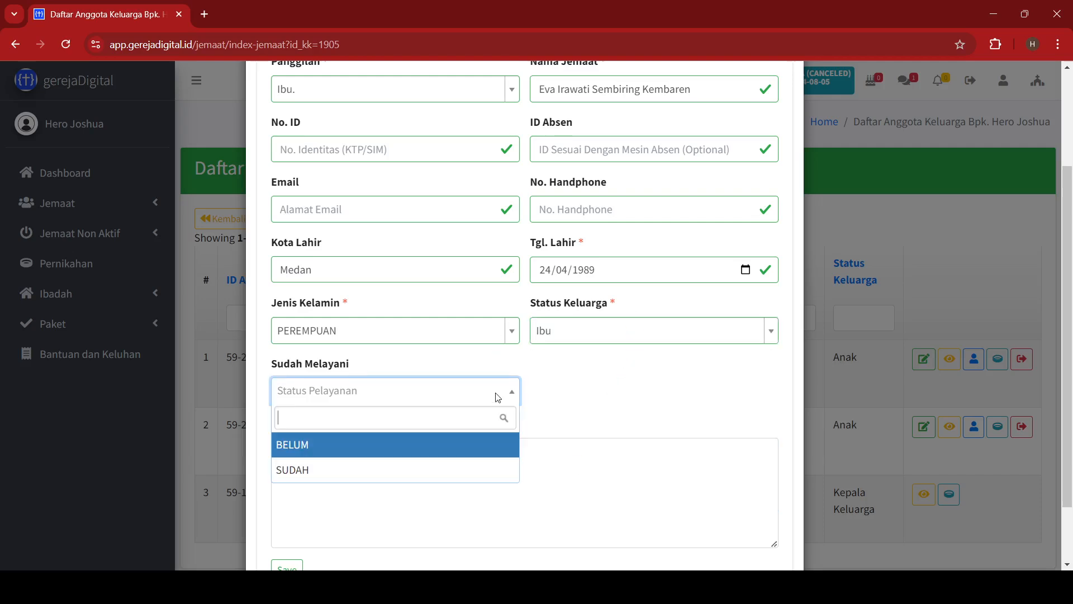
left_click(376, 471)
left_click(377, 468)
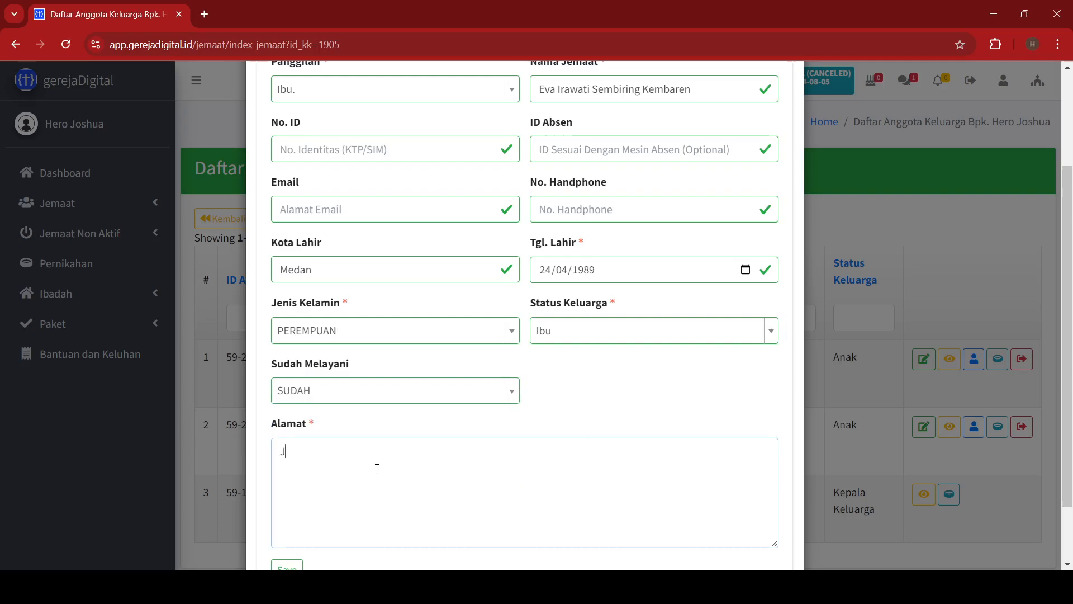
scroll(378, 469, "down", 2)
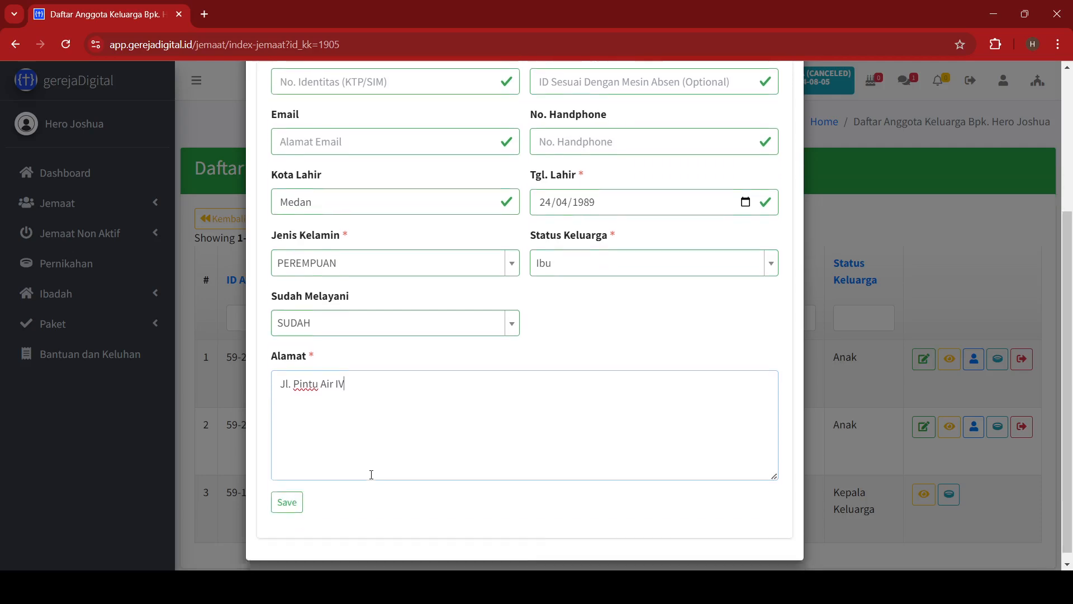
left_click(289, 496)
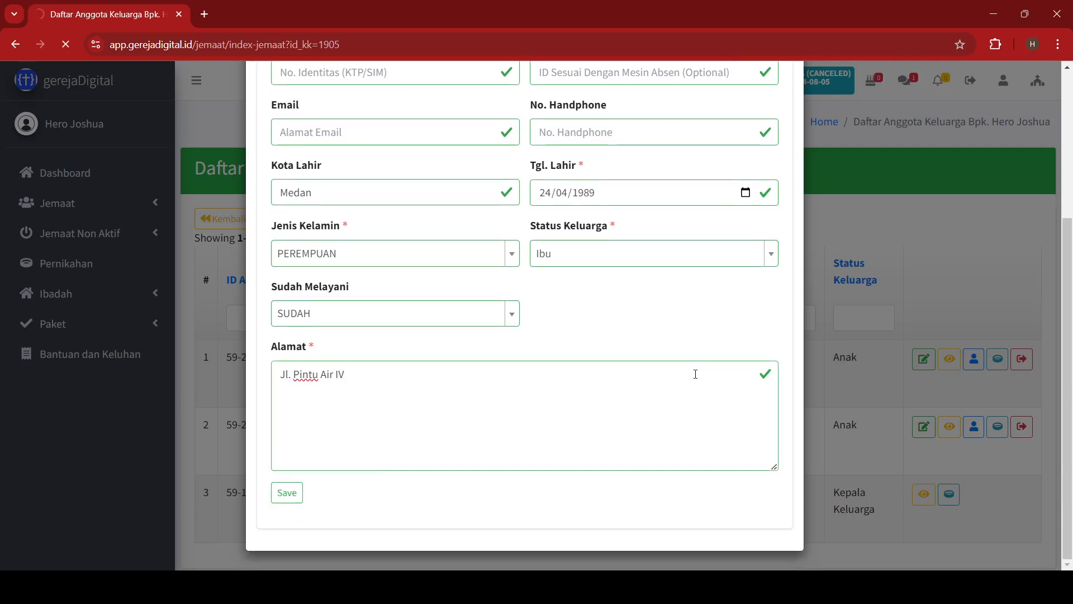
scroll(693, 373, "down", 2)
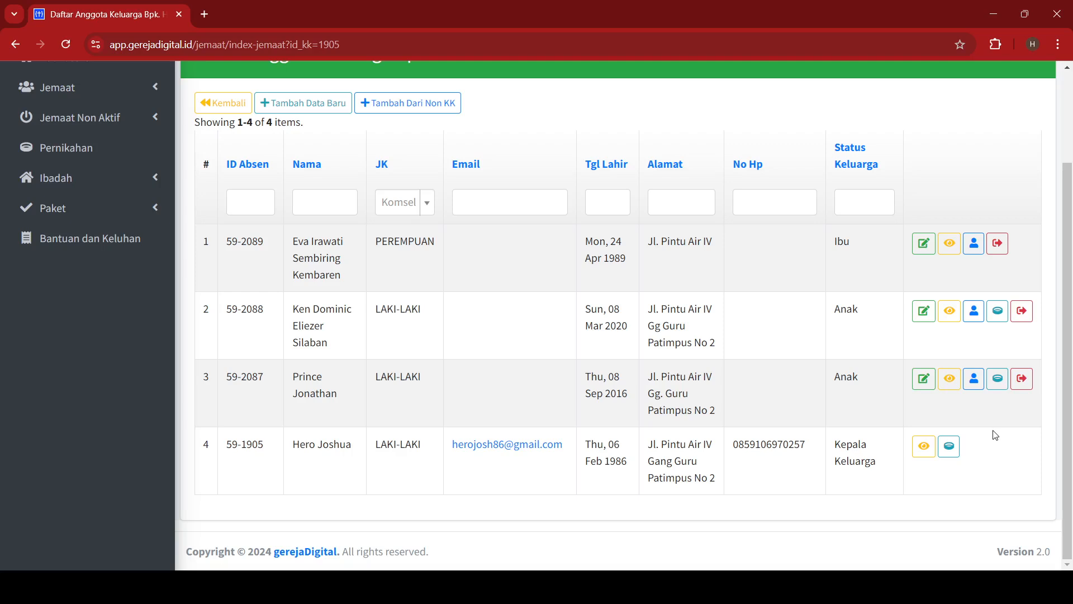
Record the head's marriage to the mother on 28/09/2015 in Medan, Indonesia.
left_click(956, 451)
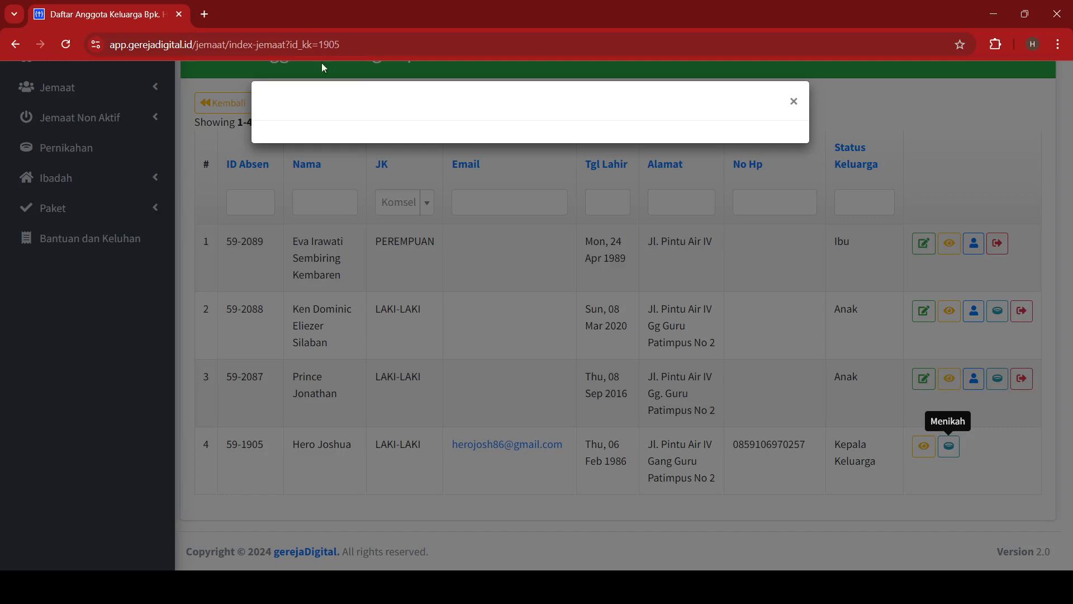
left_click(363, 229)
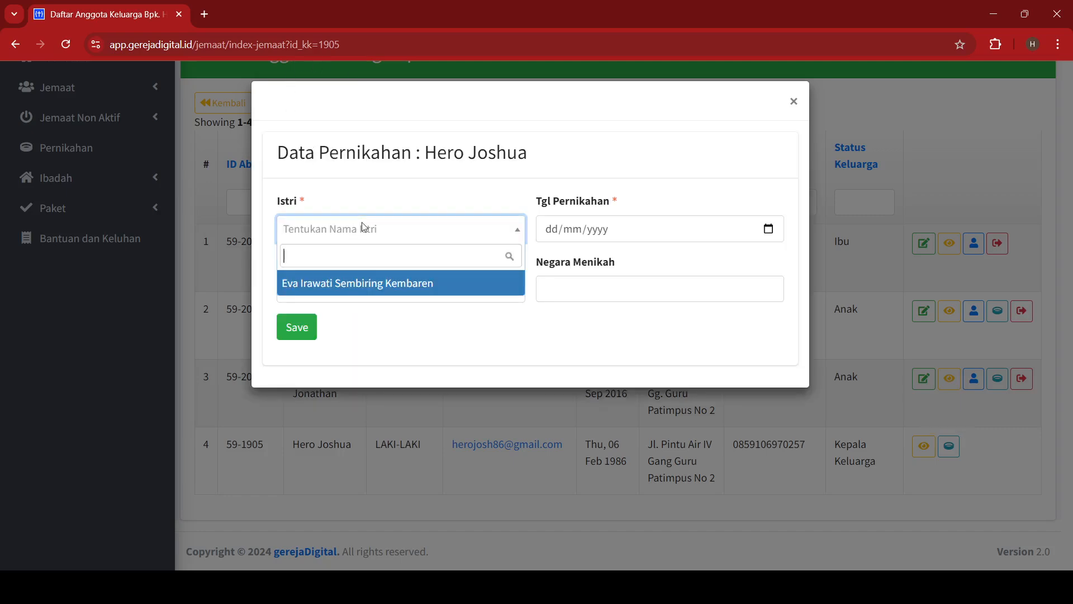
left_click(362, 284)
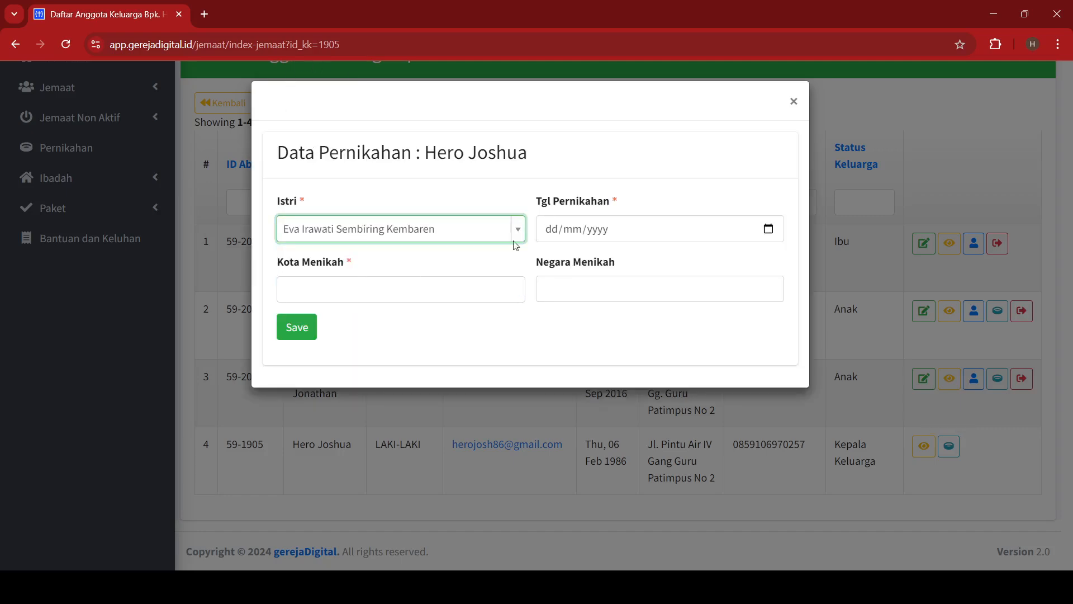
left_click(552, 231)
type("28/")
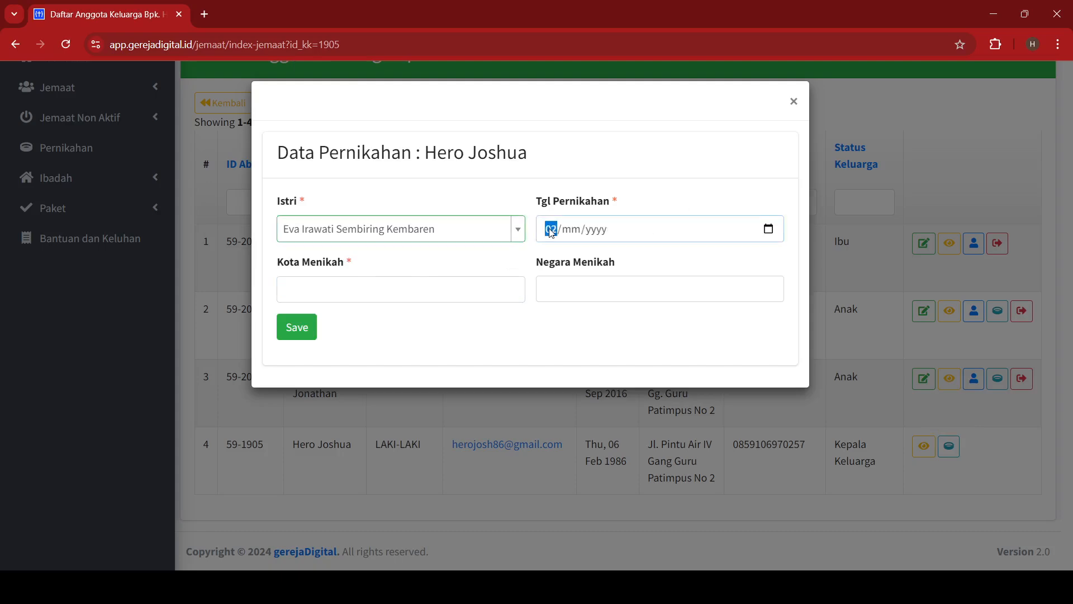
type("0")
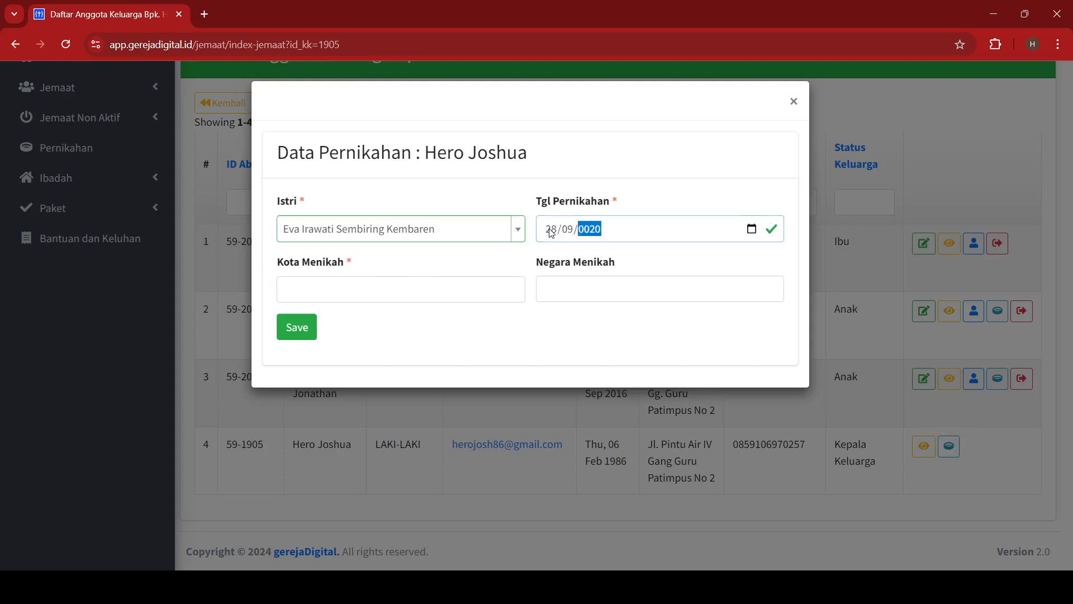
type("9/2015")
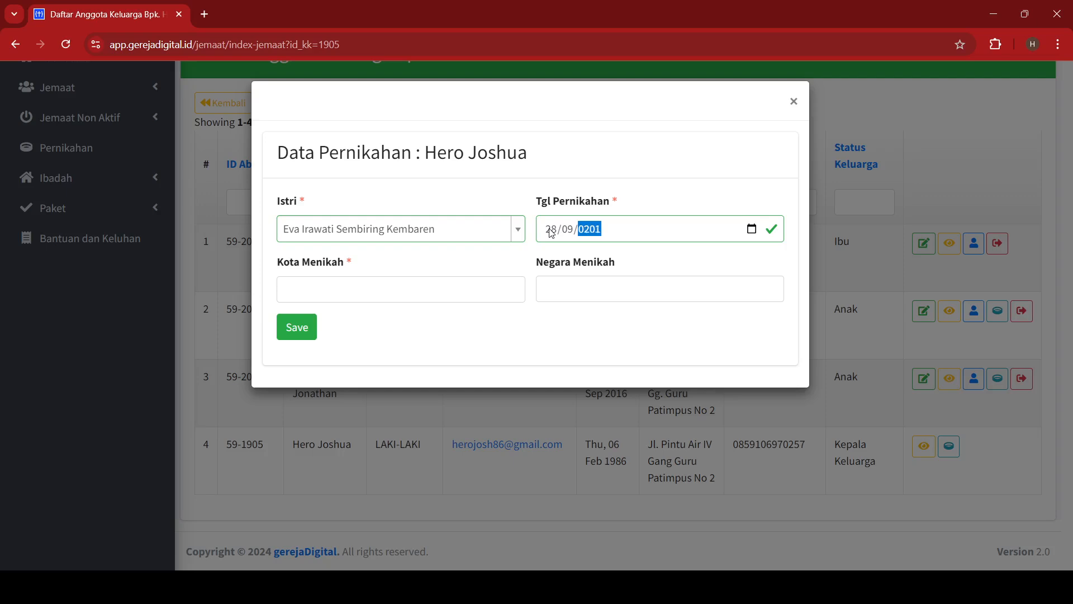
key("Tab")
key("Tab")
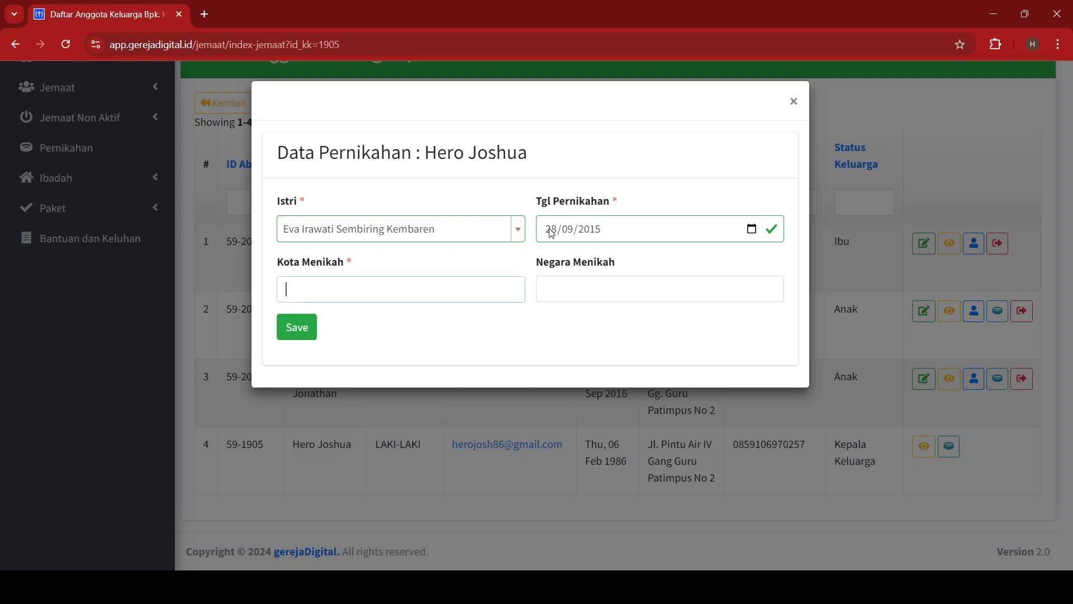
type("Medan")
key("Tab")
type("Indonesi")
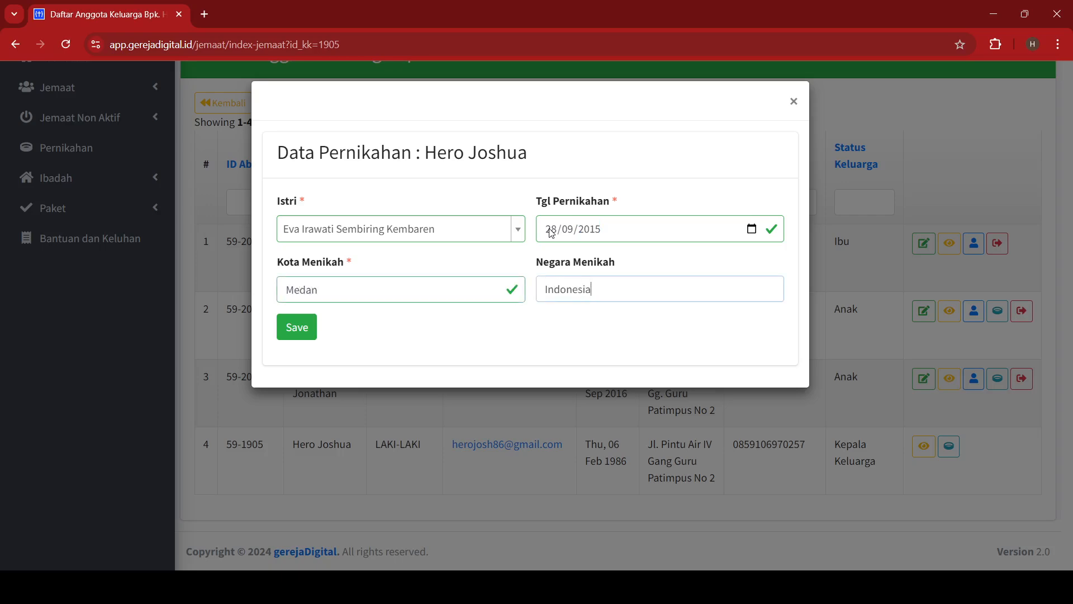
left_click(311, 330)
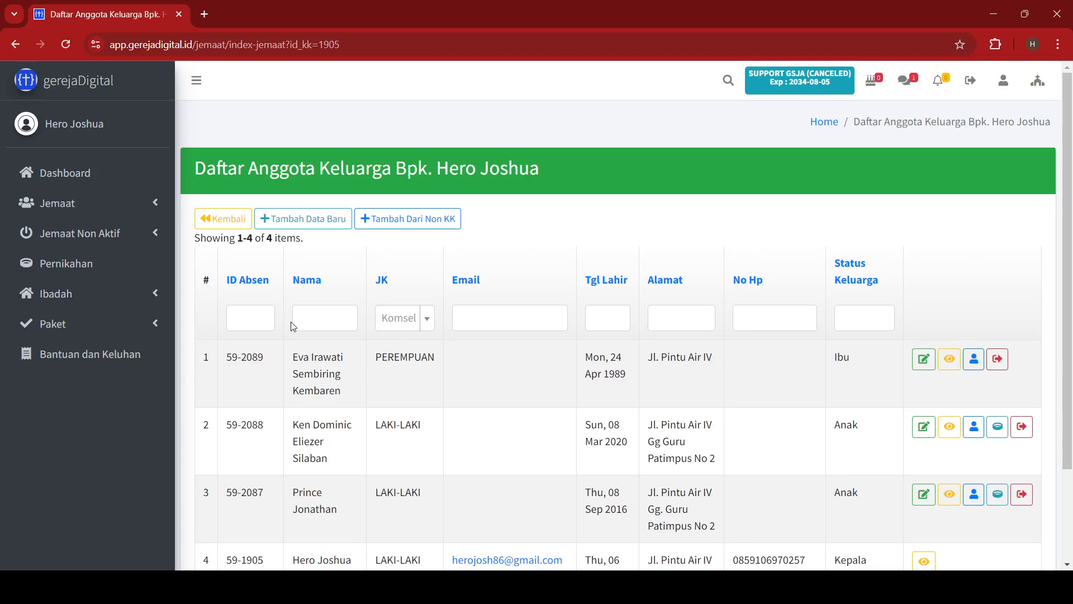
Make the mother the family head using Jadikan KK and confirm.
scroll(584, 274, "down", 3)
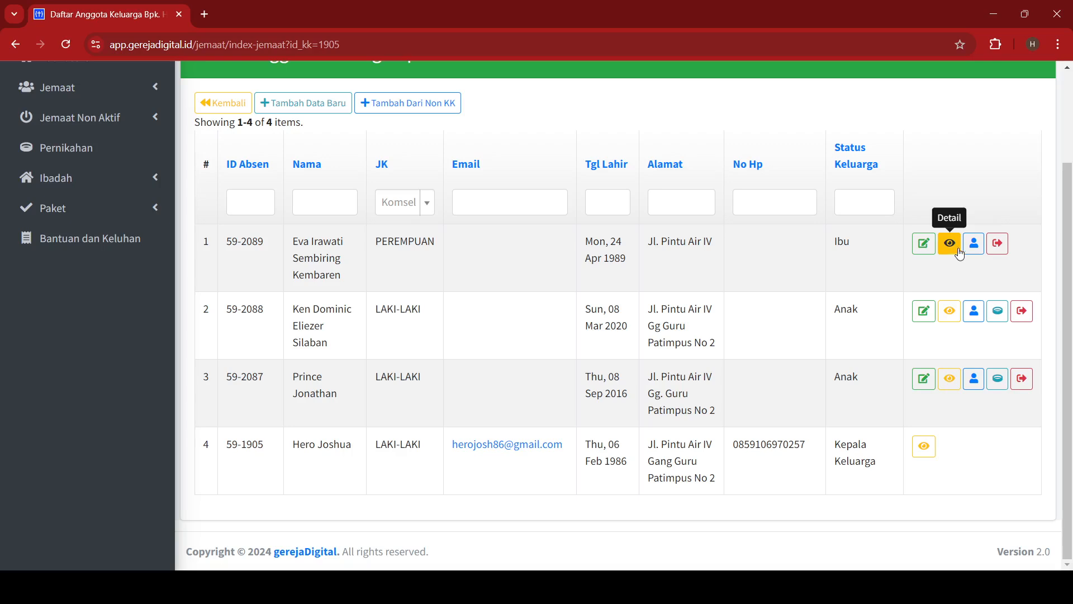
scroll(979, 253, "up", 2)
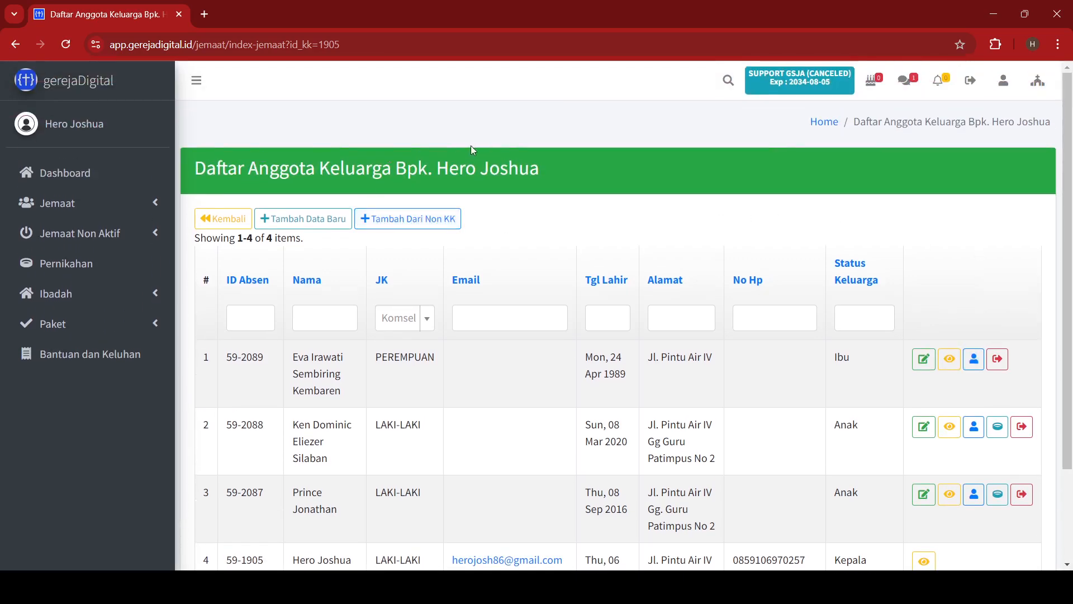
left_click(976, 361)
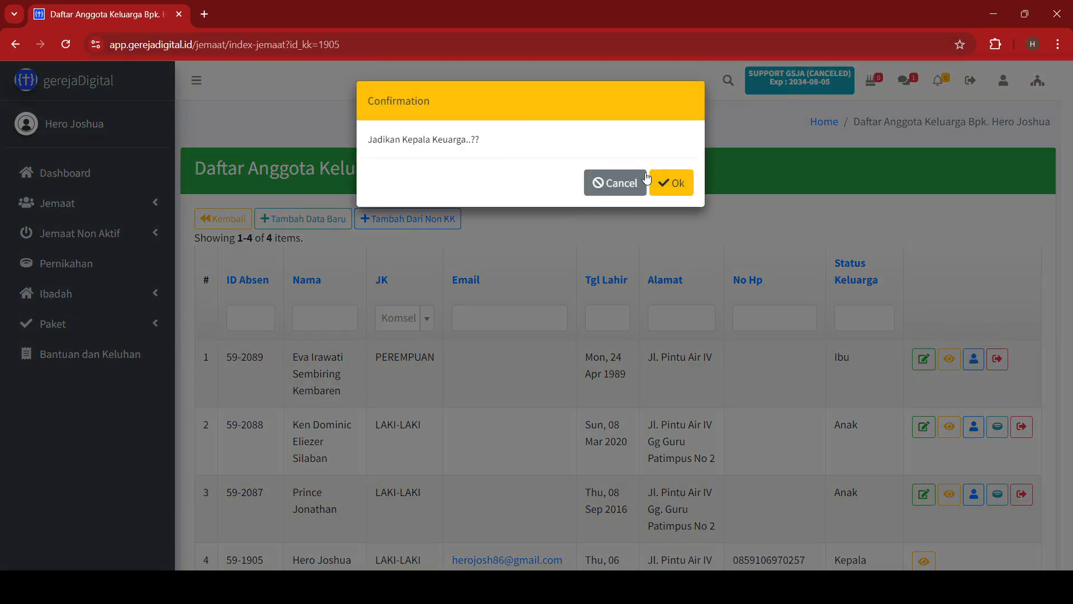
left_click(683, 185)
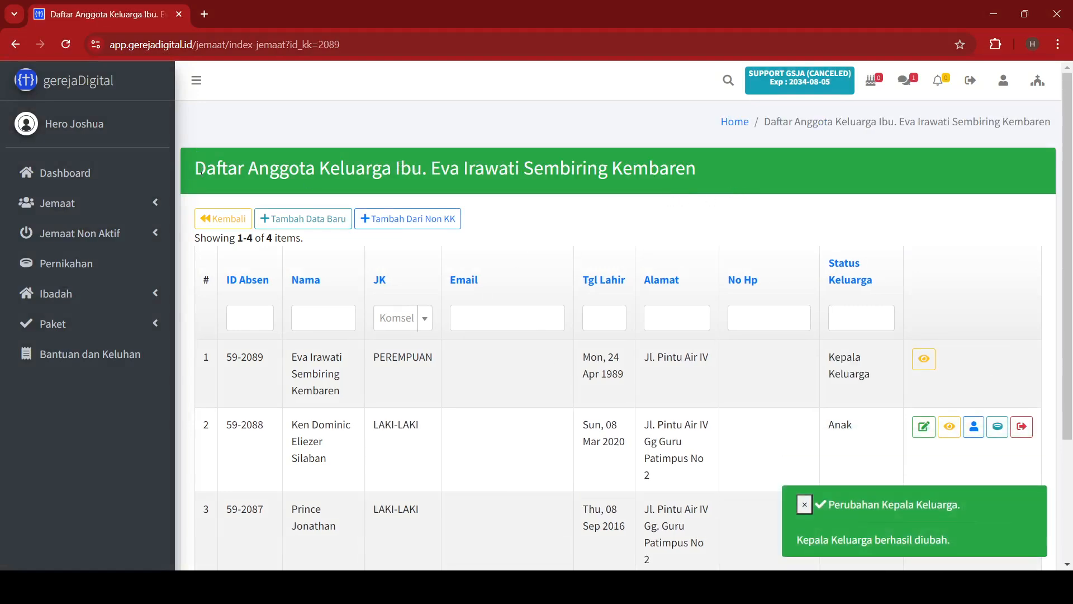
left_click_drag(201, 171, 699, 185)
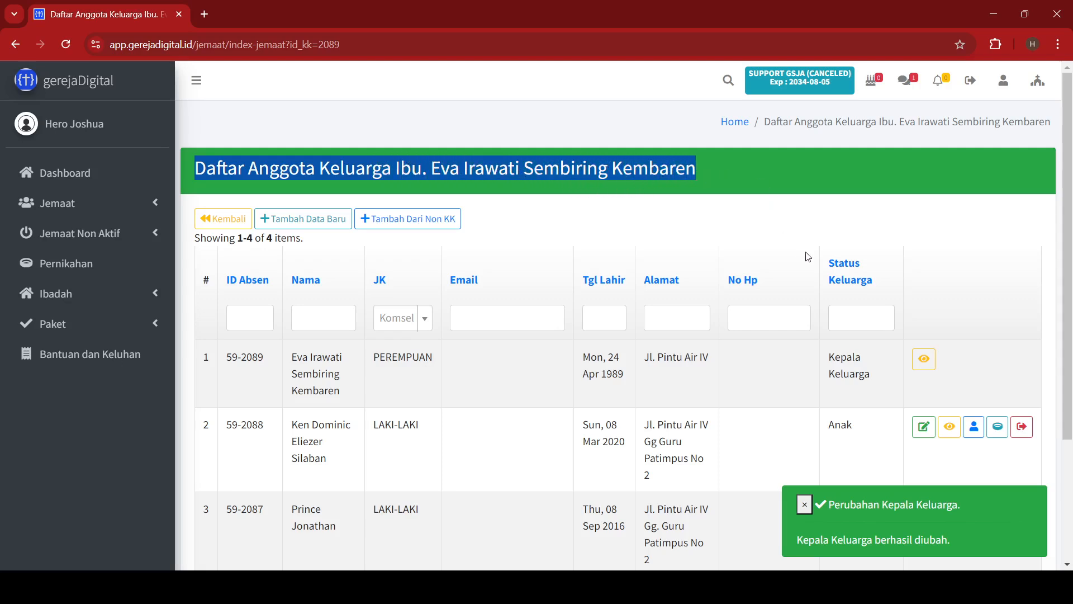
Restore the husband as family head via Jadikan KK and confirm.
scroll(805, 258, "down", 3)
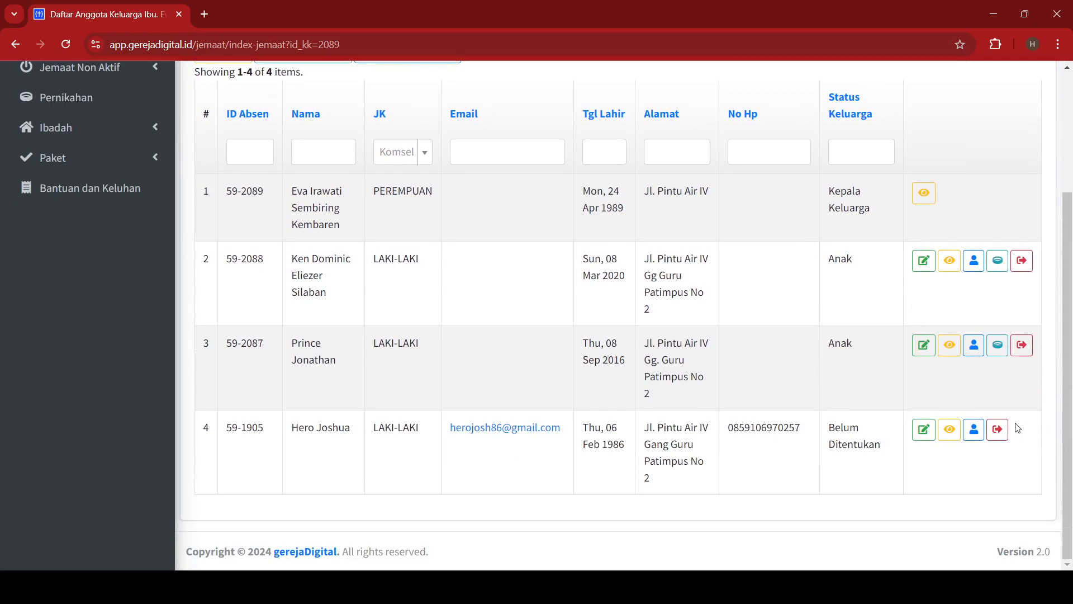
left_click(976, 434)
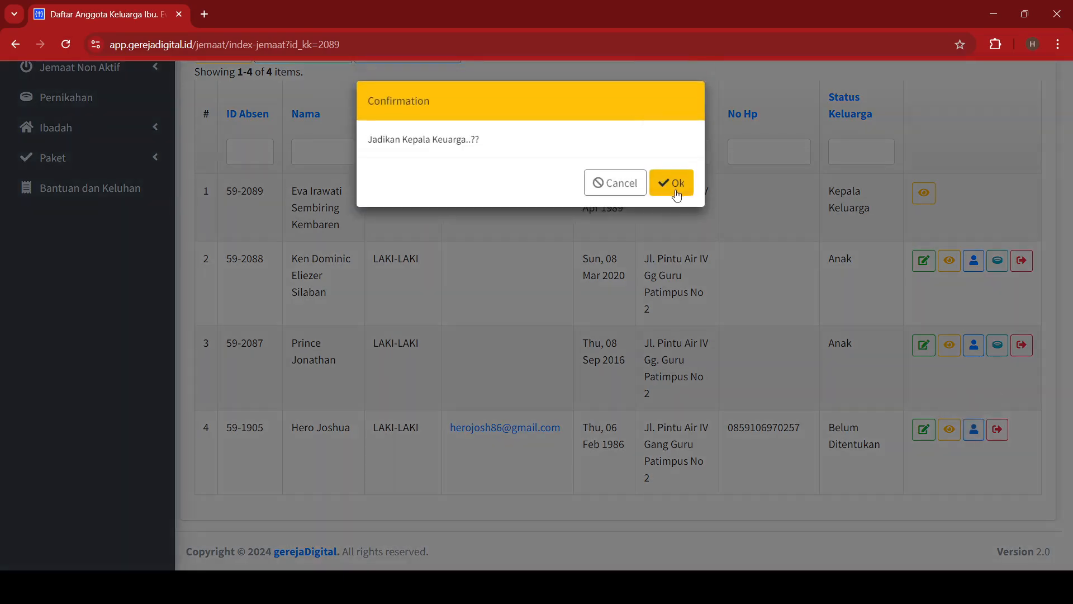
left_click(676, 180)
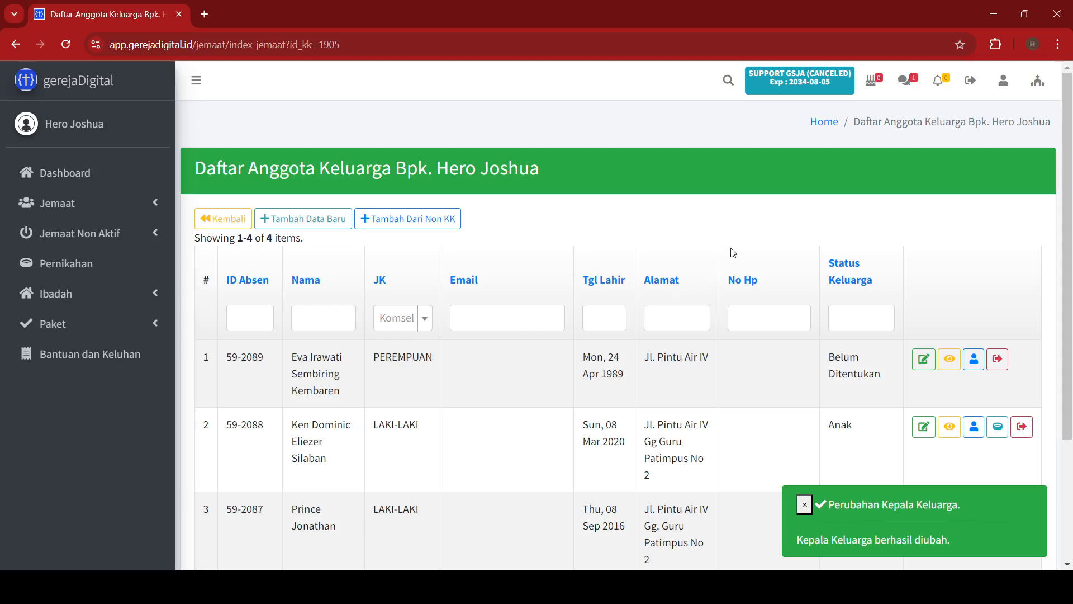
left_click(214, 225)
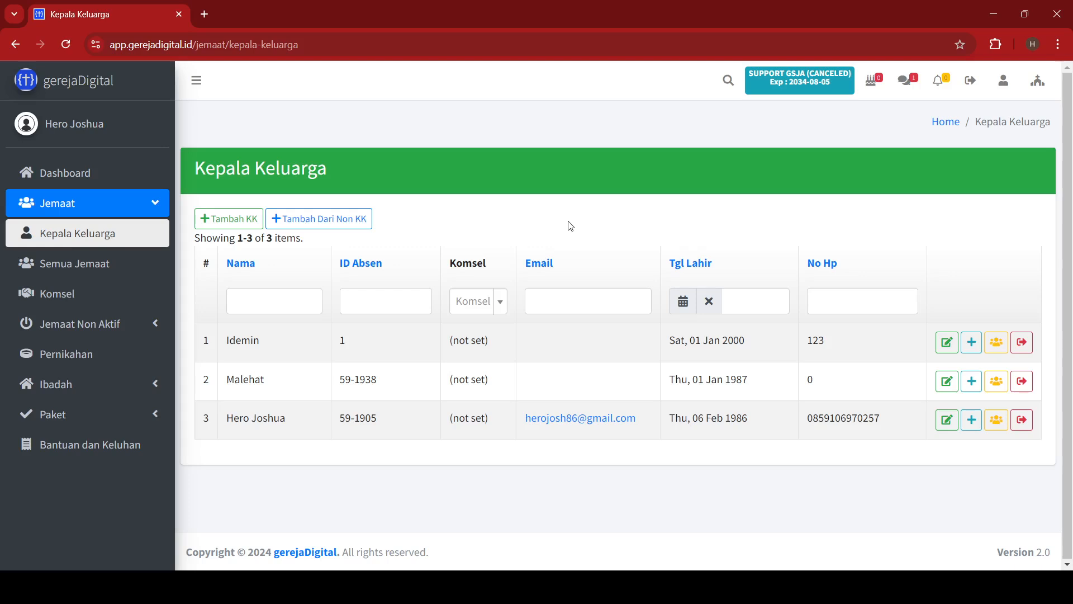
left_click(227, 221)
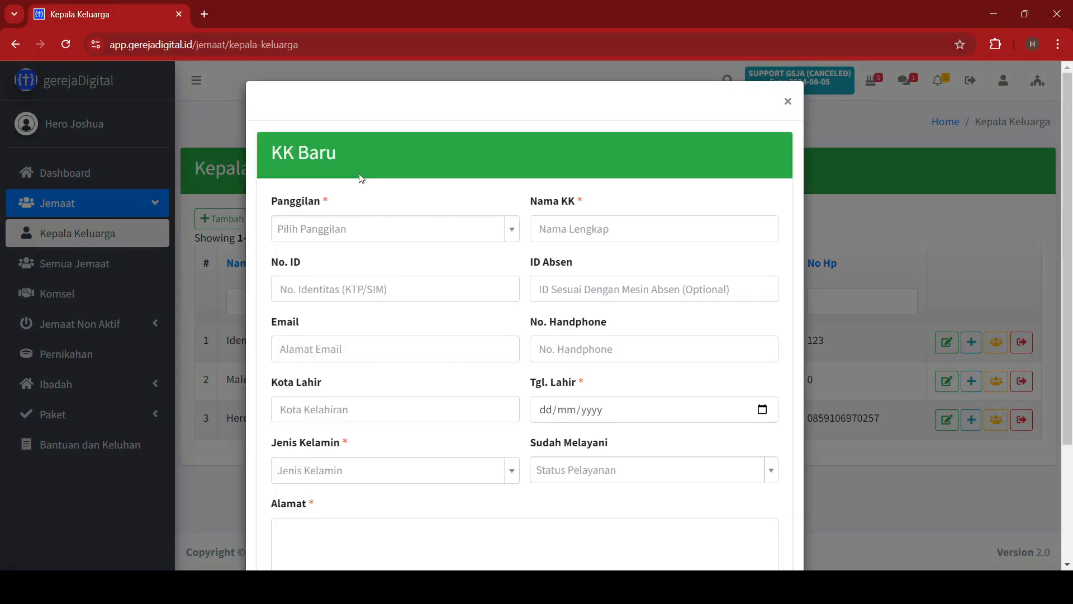
left_click(354, 224)
left_click(321, 280)
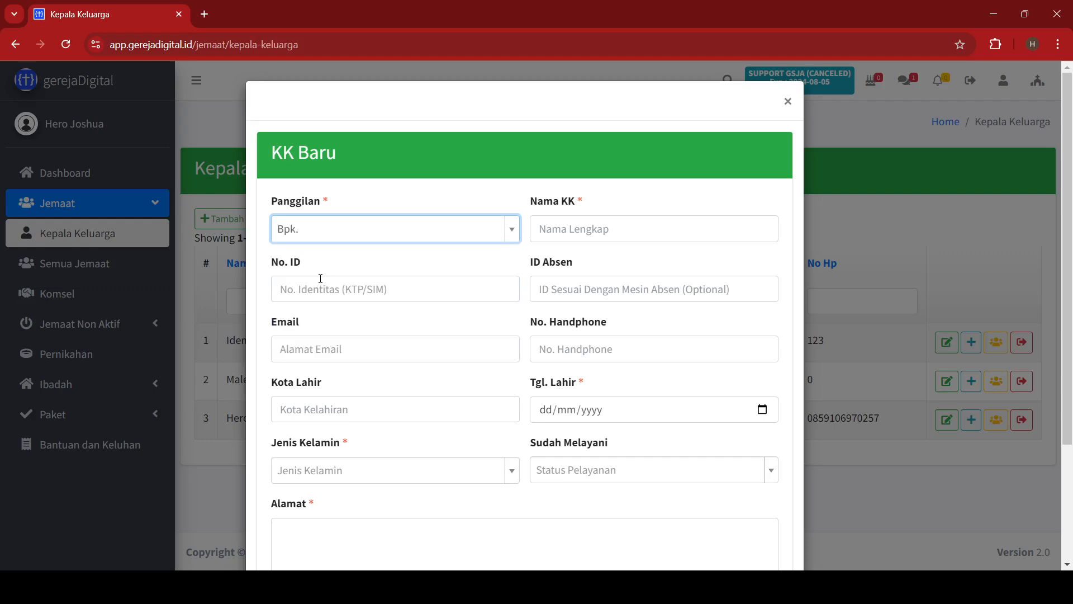
left_click(593, 231)
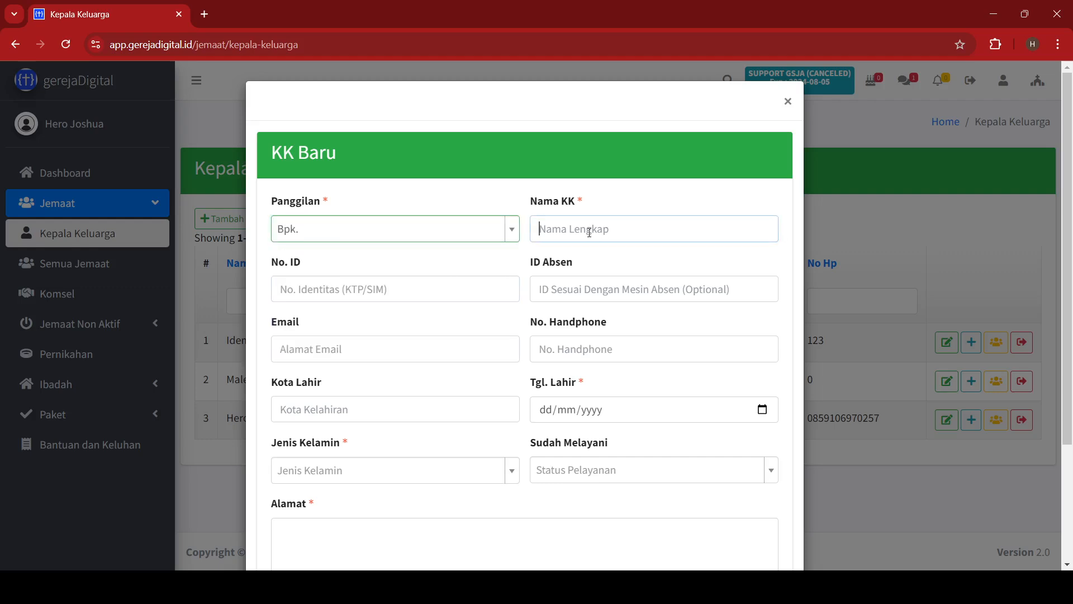
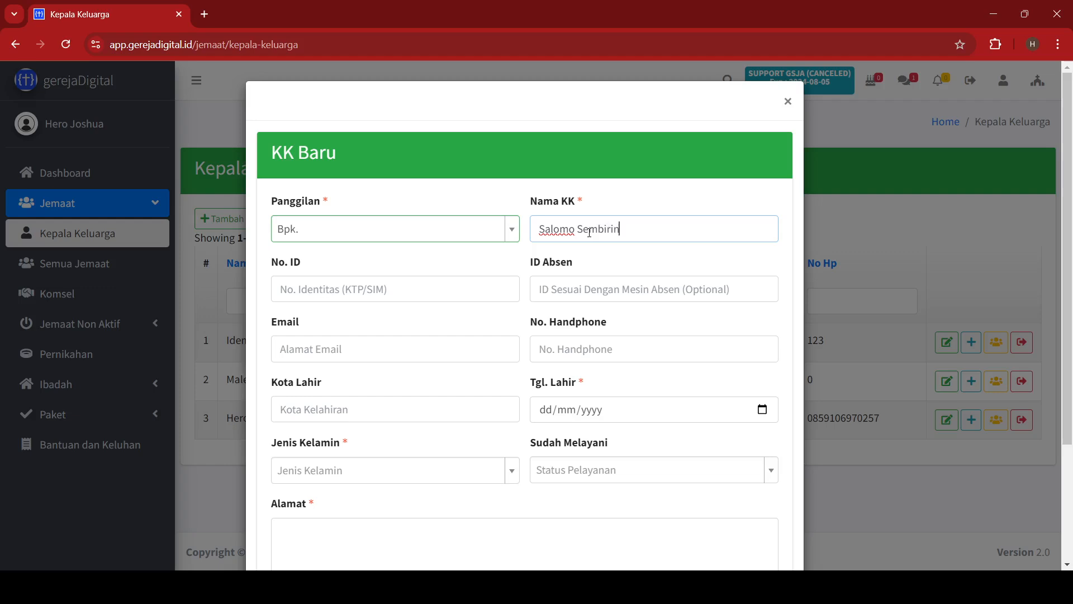
key("Tab")
key("Tab")
key("Tab")
key("Tab")
key("Tab")
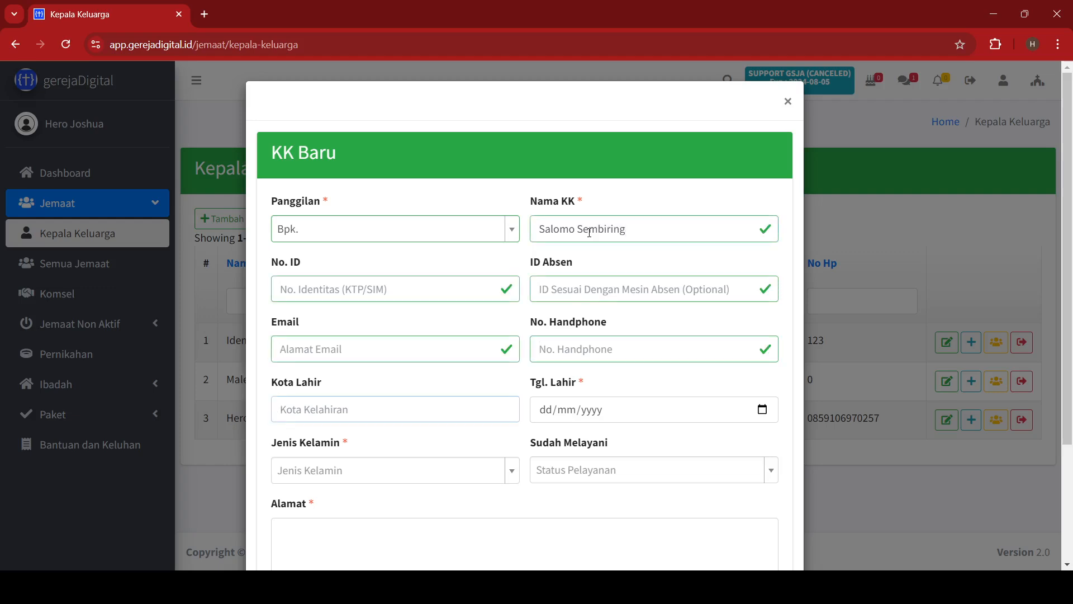
type("Binjai")
key("Tab")
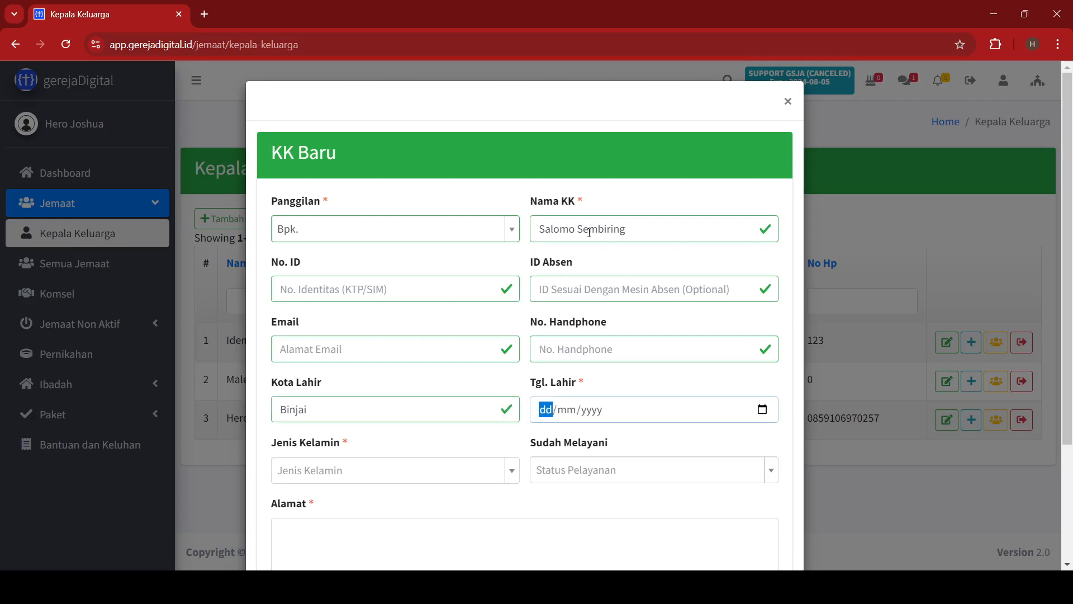
type("9/")
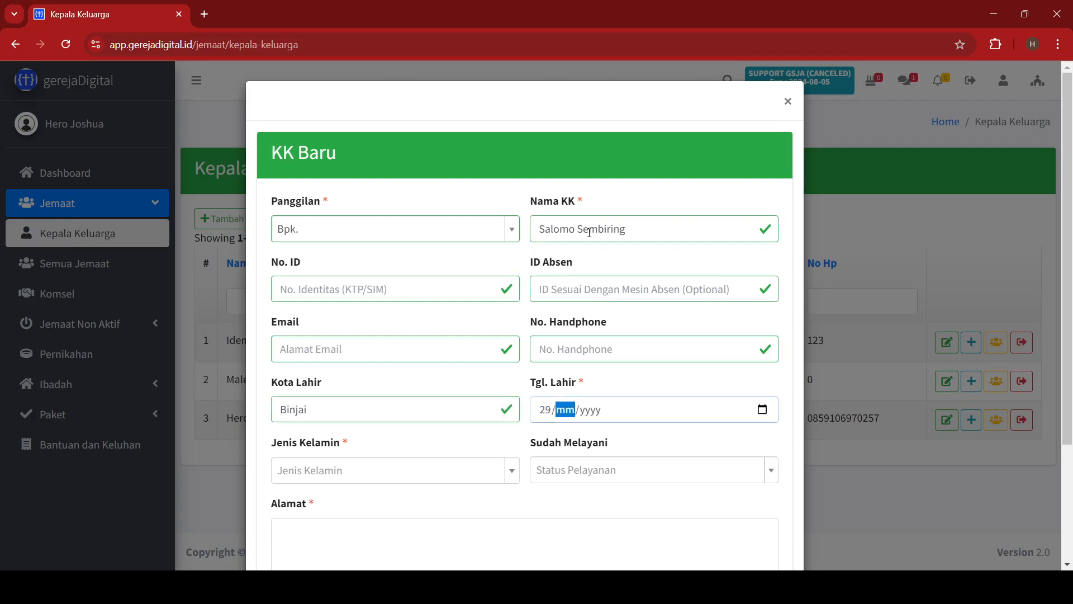
type("03/19")
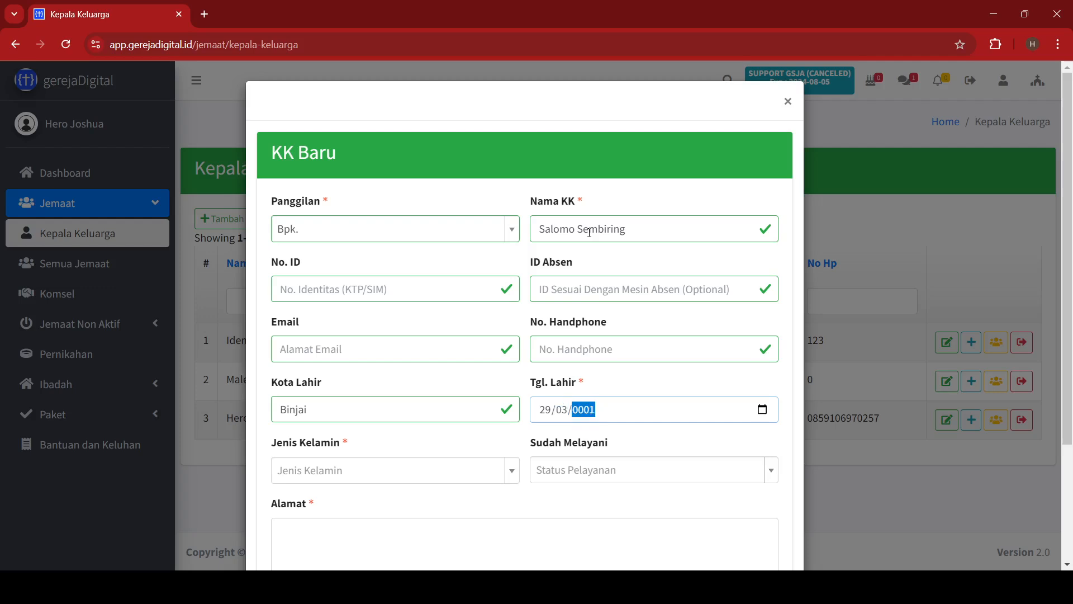
type("86")
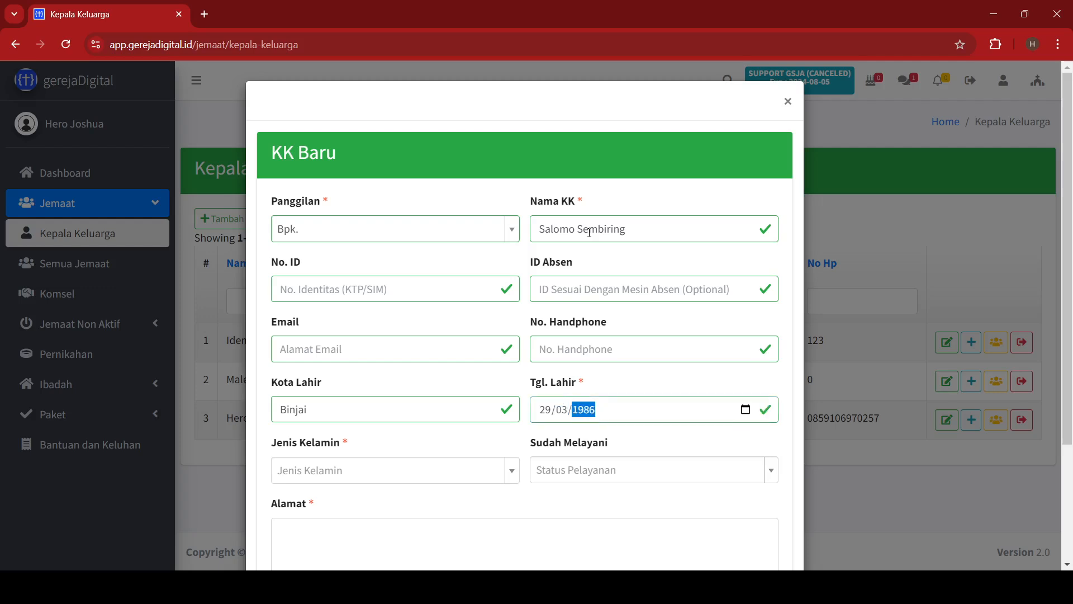
key("Tab")
Set gender LAKI-LAKI, already serving, enter his home address, and save the record.
scroll(494, 342, "down", 3)
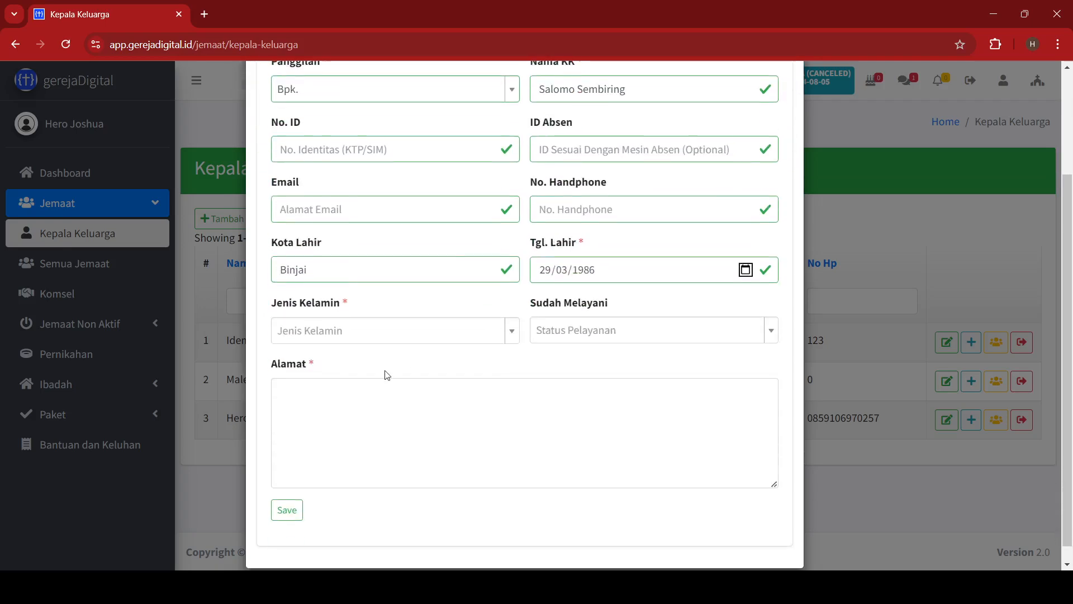
left_click(360, 334)
left_click(332, 386)
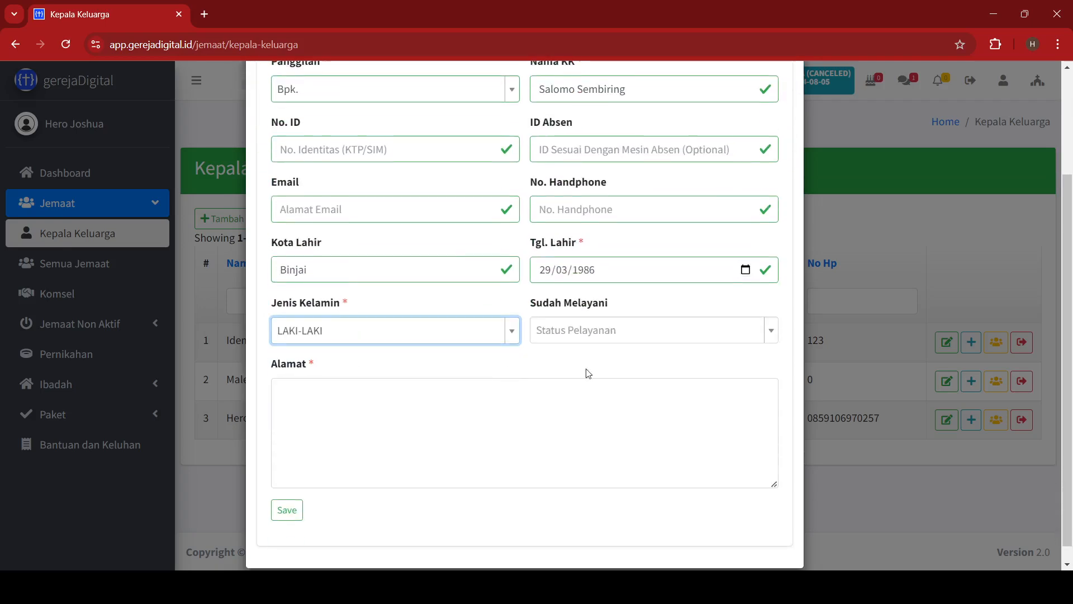
left_click(604, 330)
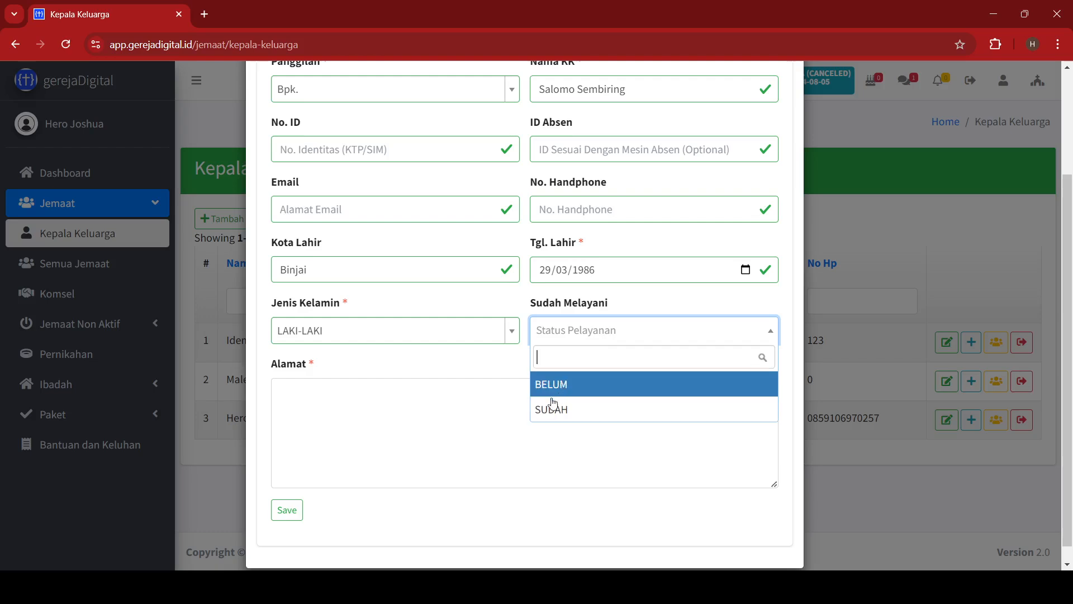
left_click(548, 411)
left_click(543, 402)
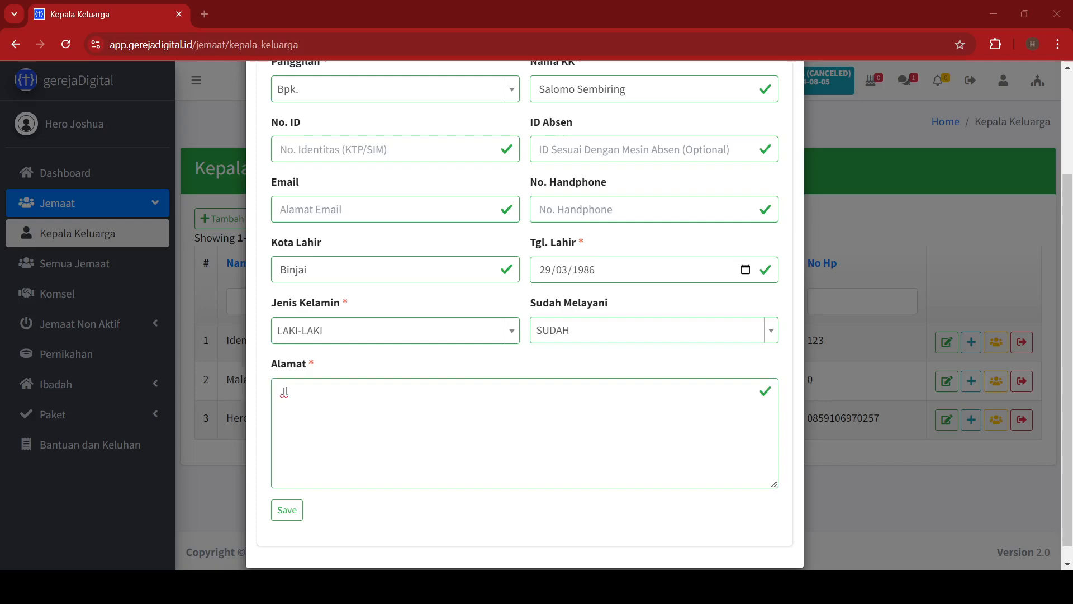
left_click(294, 516)
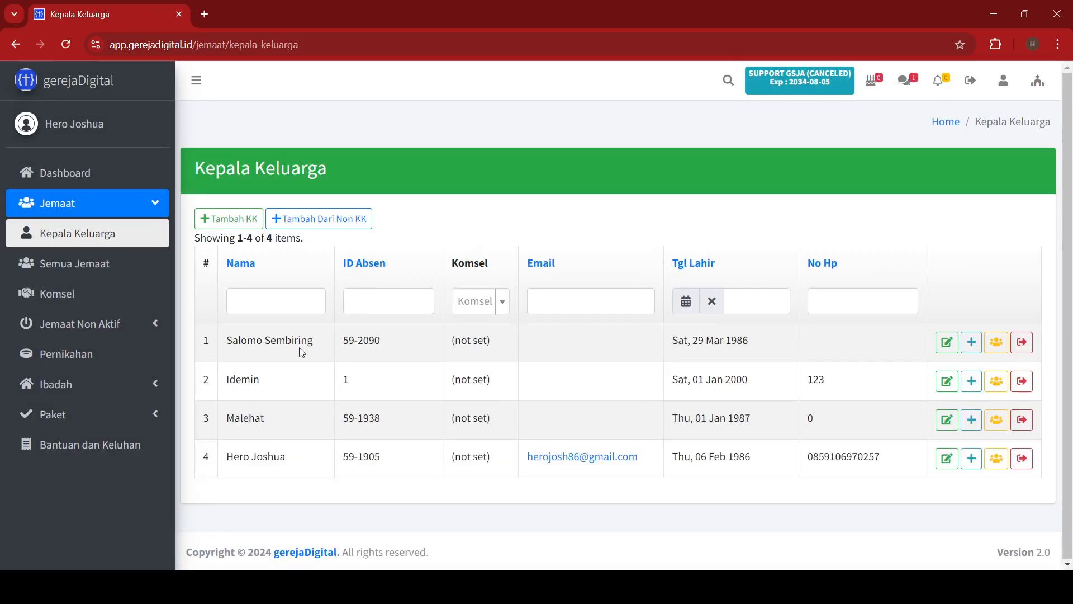
left_click_drag(369, 353, 519, 334)
left_click(534, 346)
left_click(998, 345)
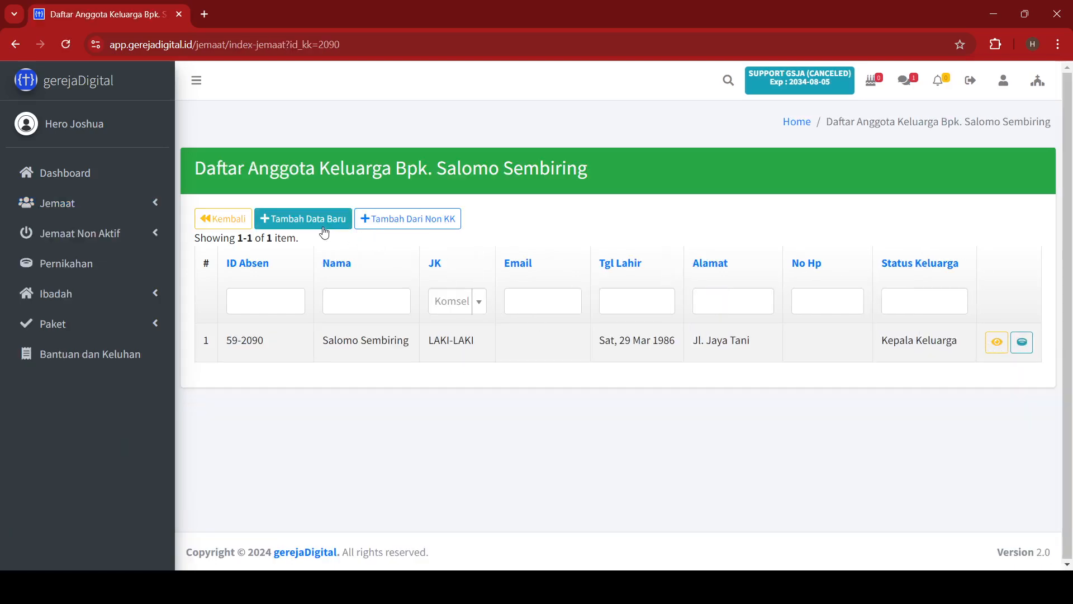
left_click(322, 218)
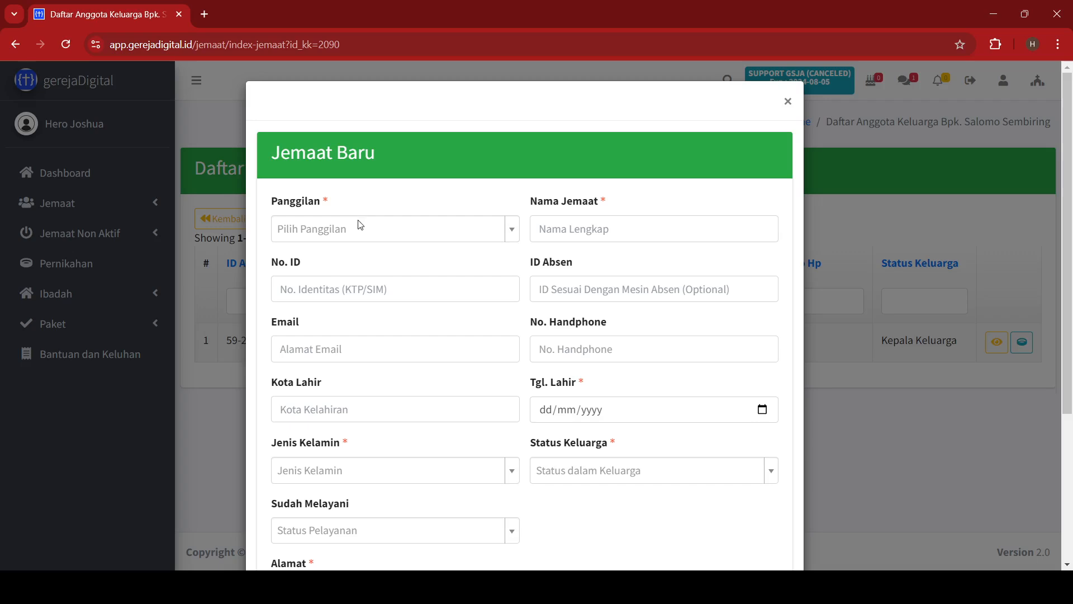
left_click(353, 230)
left_click(291, 308)
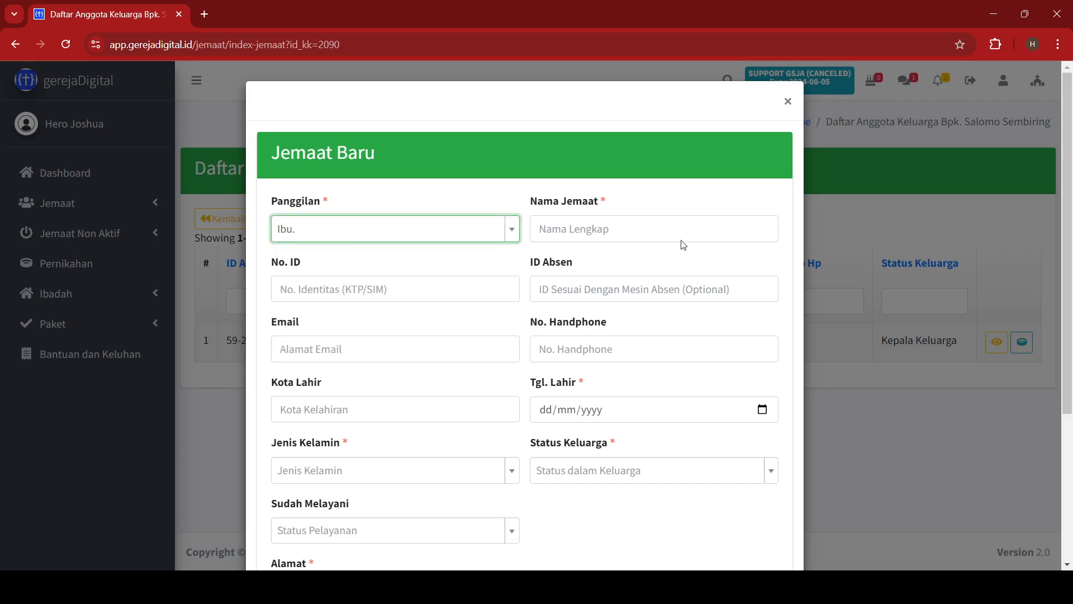
left_click(659, 235)
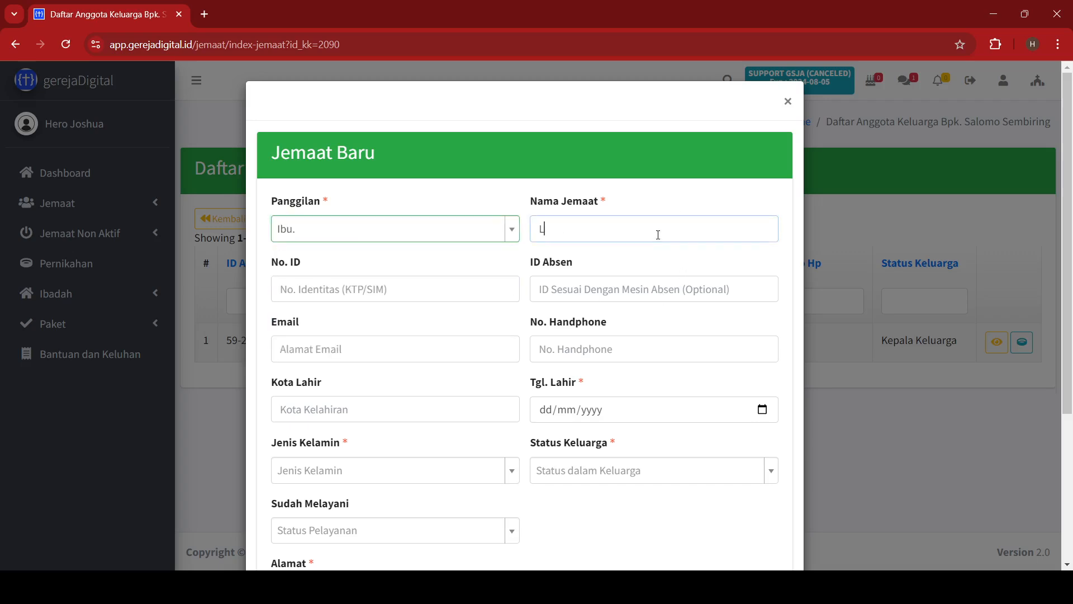
key("Tab")
key("Tab")
key("Tab")
key("Tab")
key("Tab")
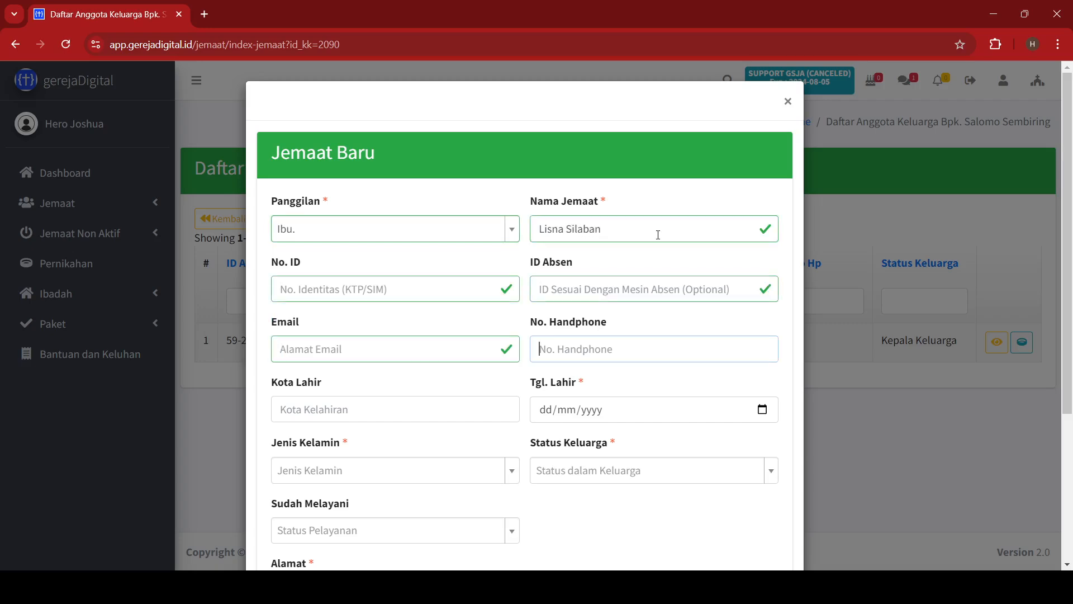
type("Medan")
key("Tab")
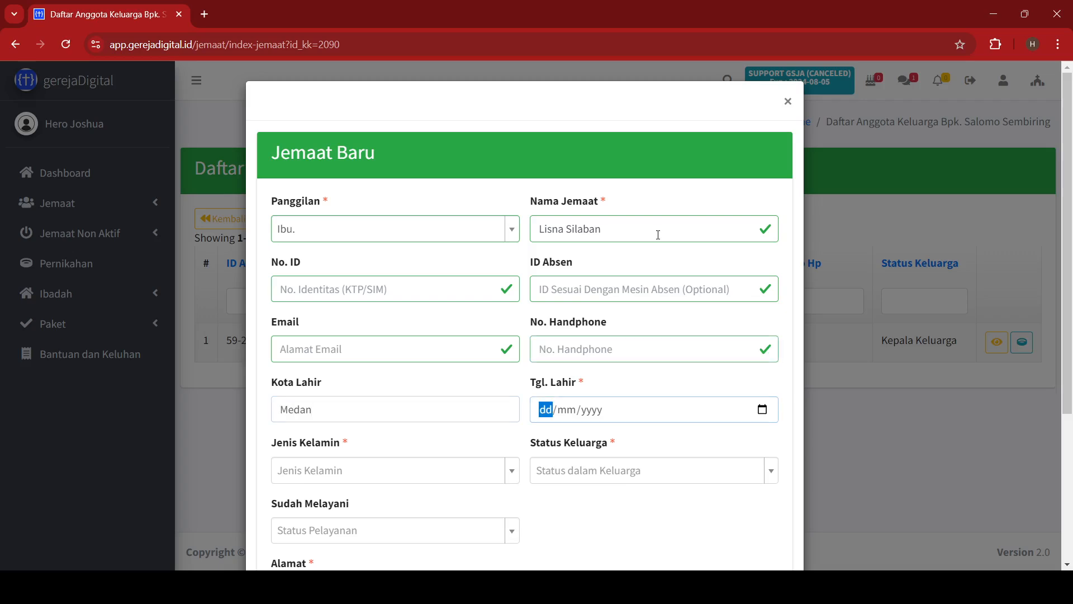
type("09/")
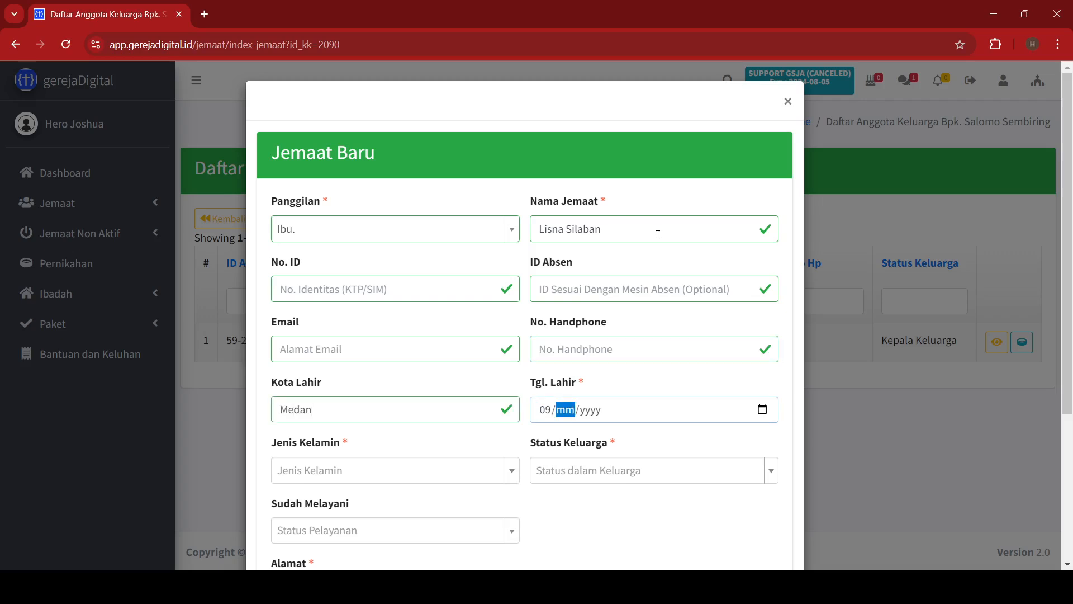
type("05/")
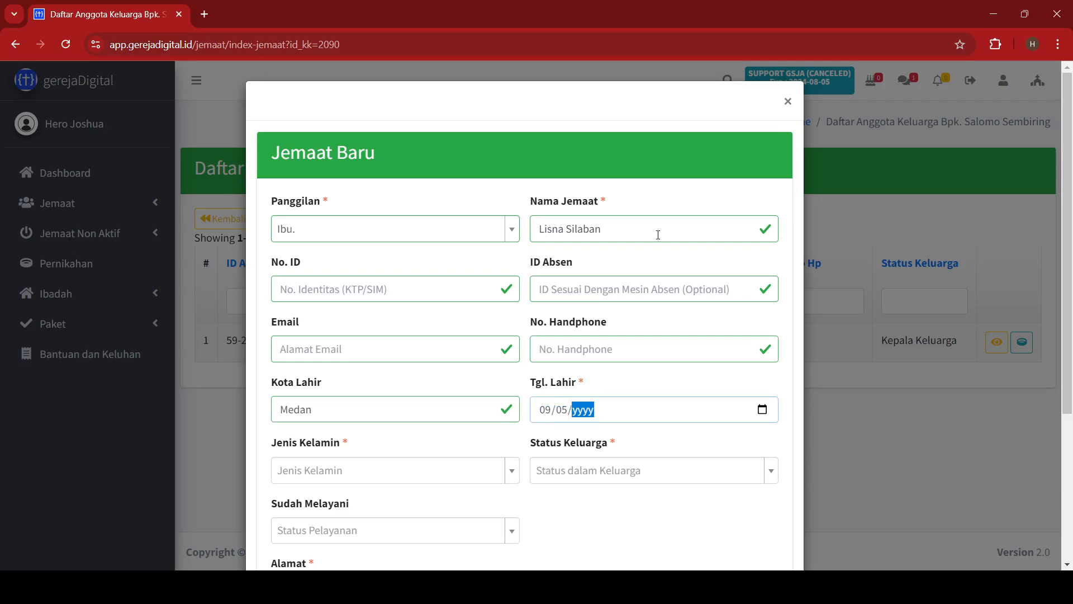
type("1985")
key("Tab")
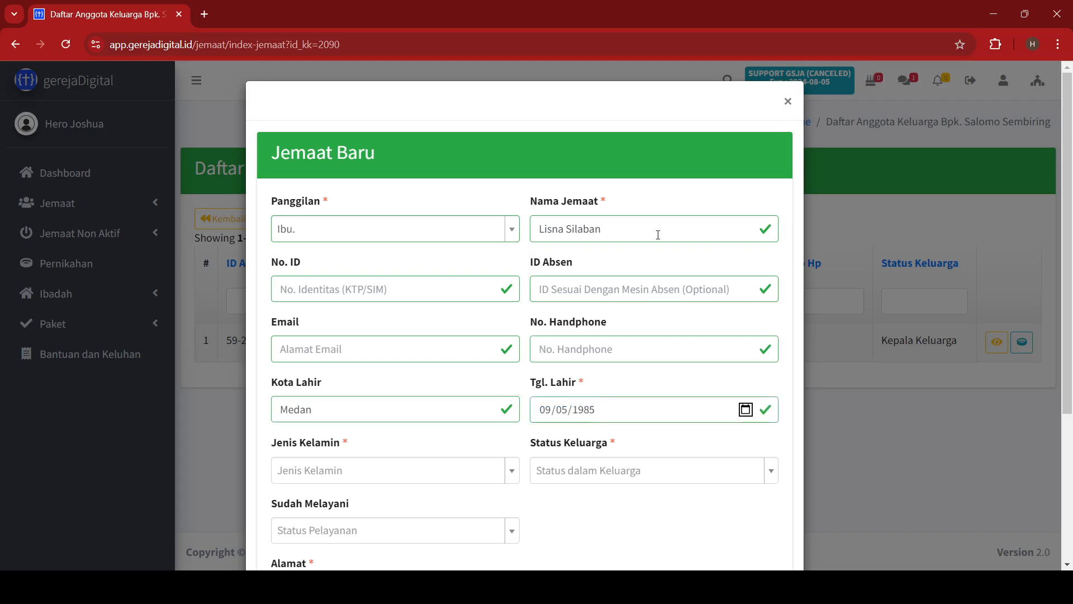
Set her gender PEREMPUAN, role Ibu, not yet serving, enter the home address, and save.
scroll(658, 235, "down", 2)
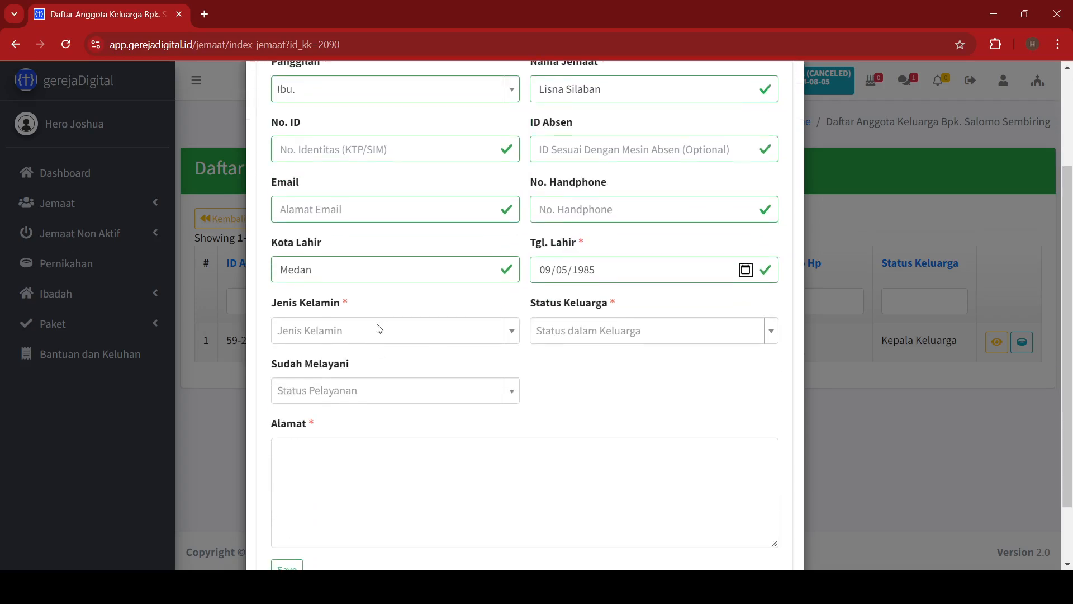
left_click(358, 331)
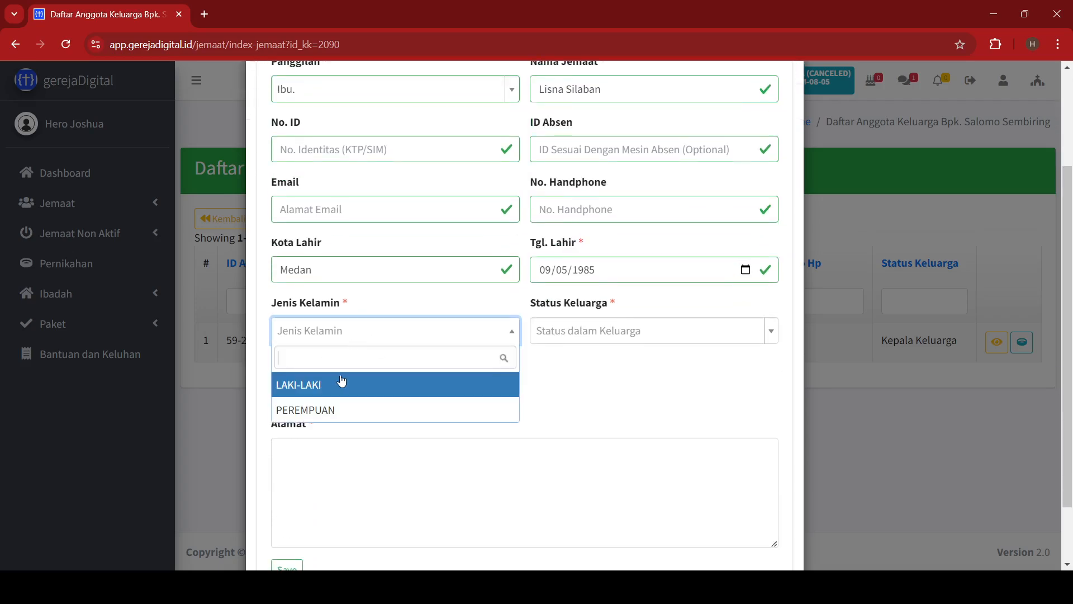
left_click(335, 412)
left_click(614, 342)
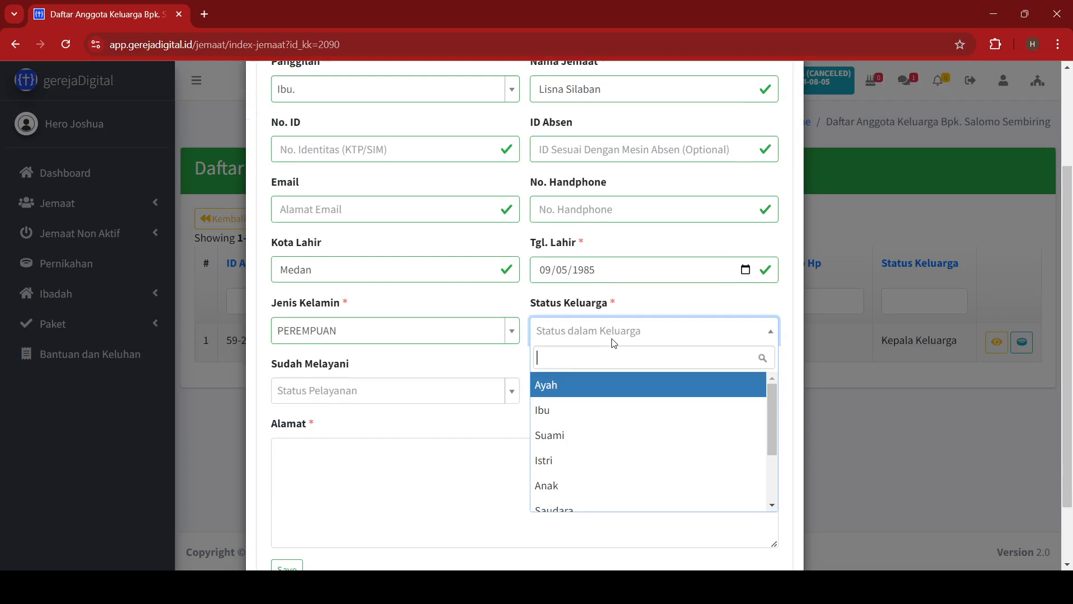
left_click(557, 417)
left_click(430, 385)
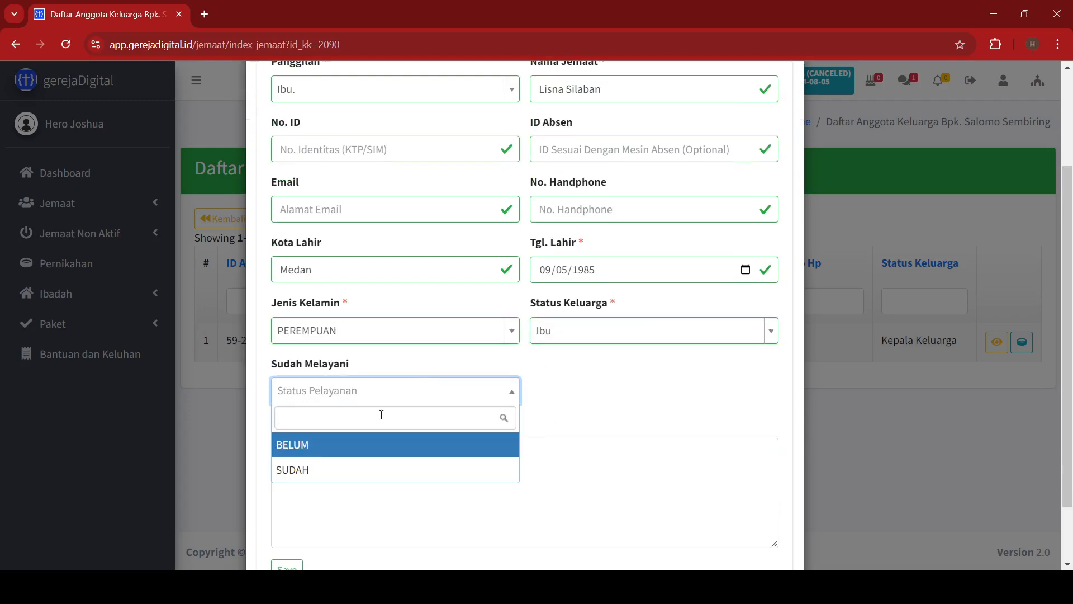
left_click(350, 445)
left_click(343, 442)
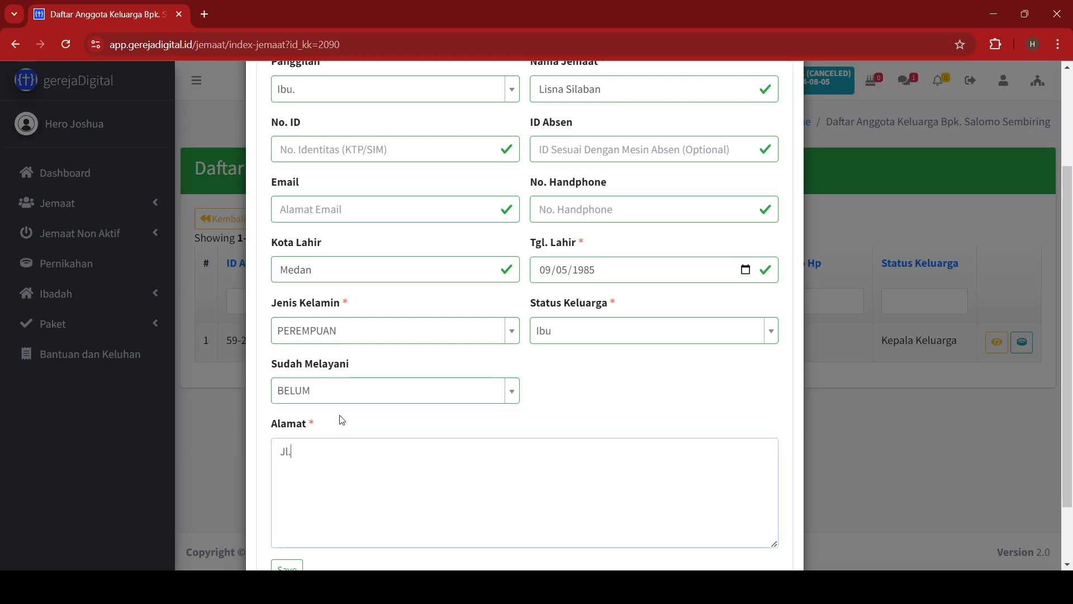
scroll(342, 419, "down", 2)
left_click(297, 492)
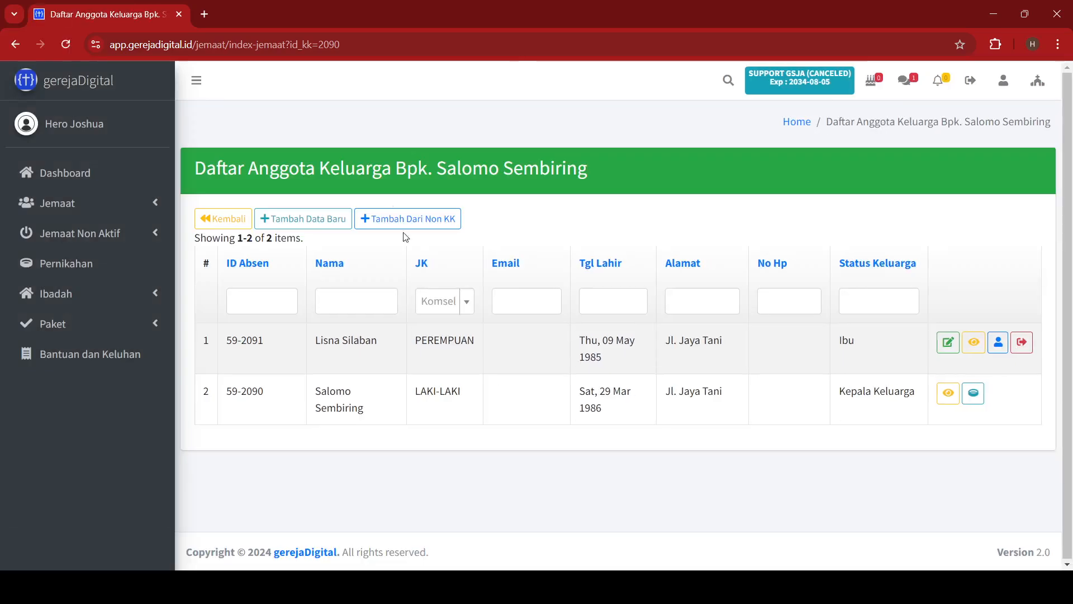
left_click(297, 222)
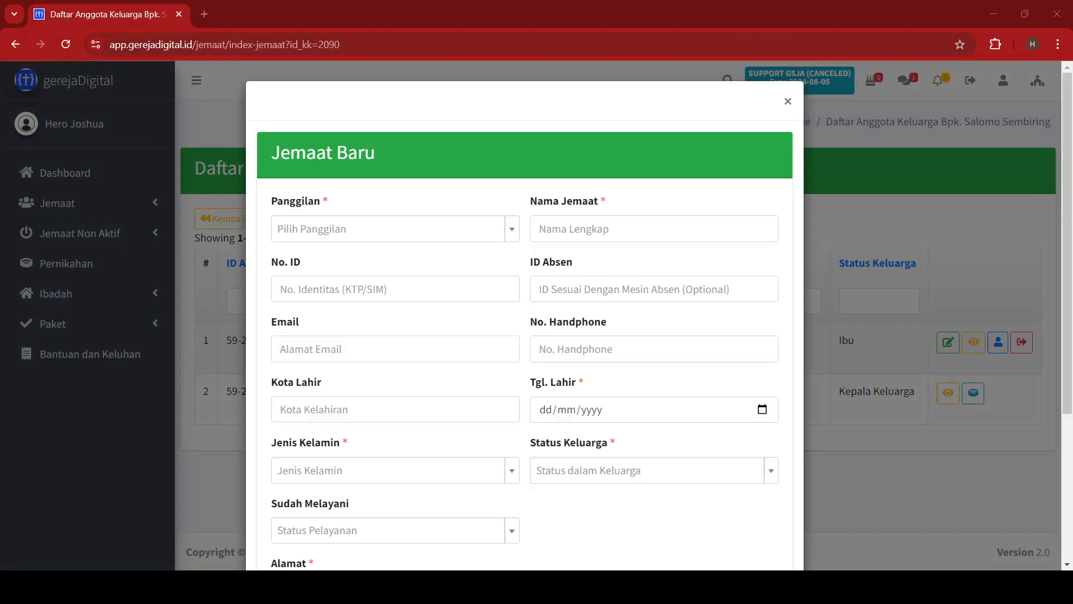
left_click(466, 231)
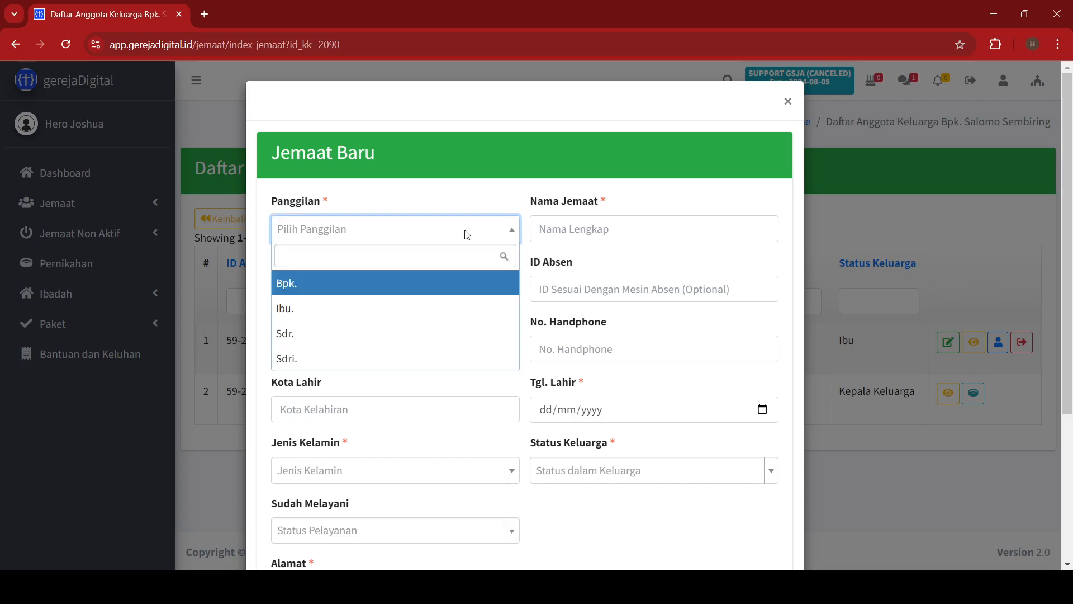
left_click(345, 360)
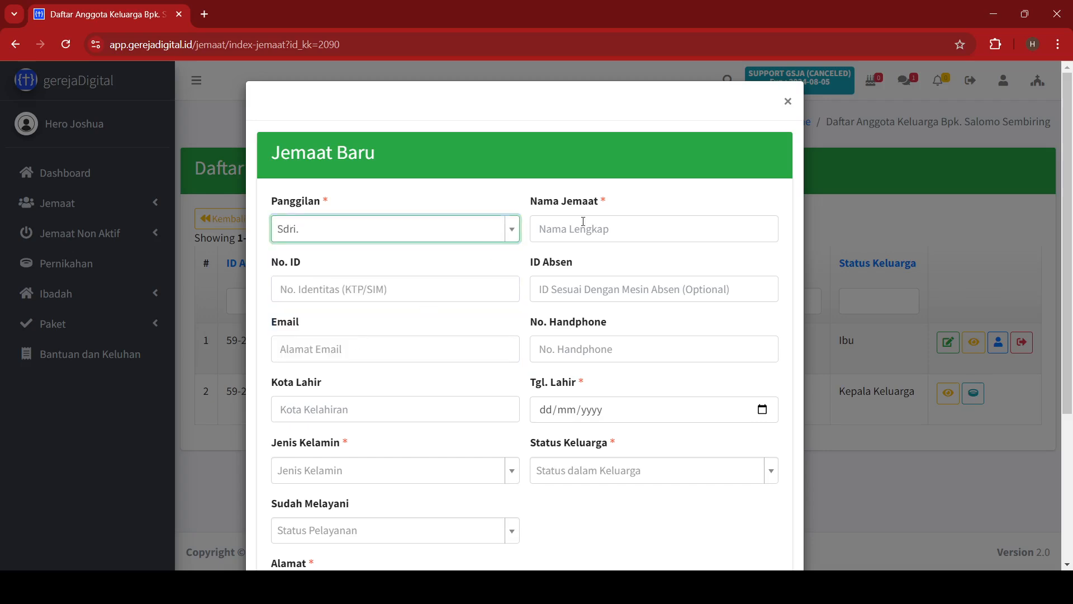
left_click(583, 230)
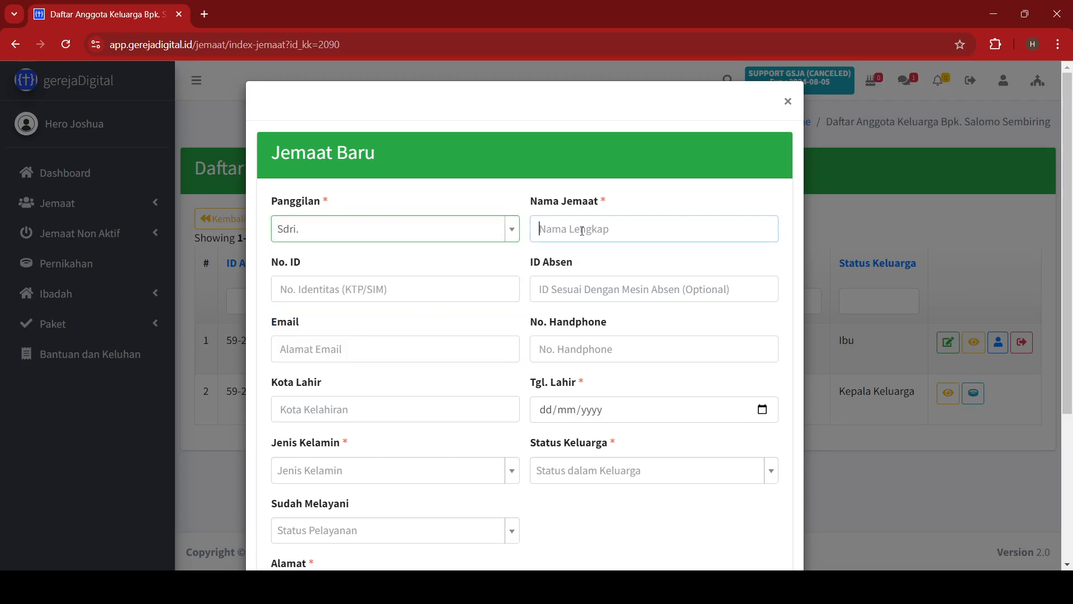
key("Tab")
key("Tab")
key("Tab")
key("Tab")
key("Tab")
key("Tab")
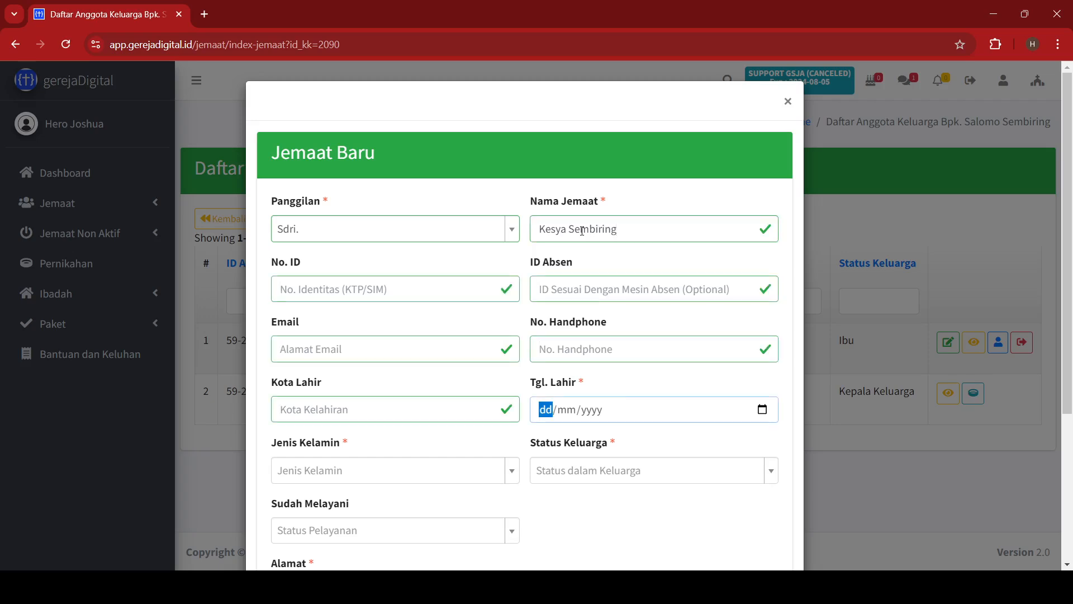
left_click(388, 405)
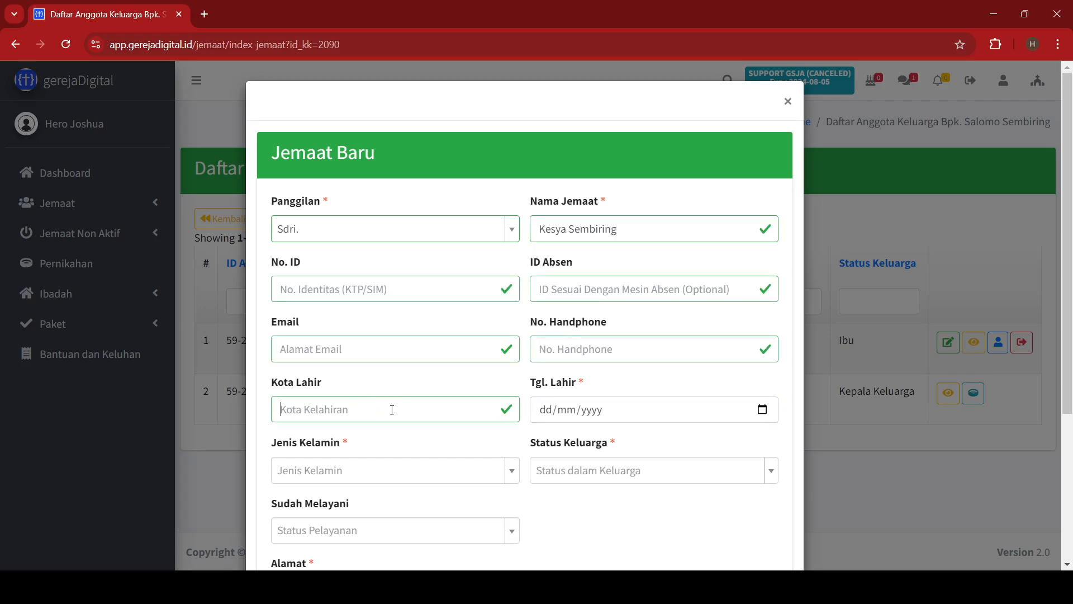
type("Medan")
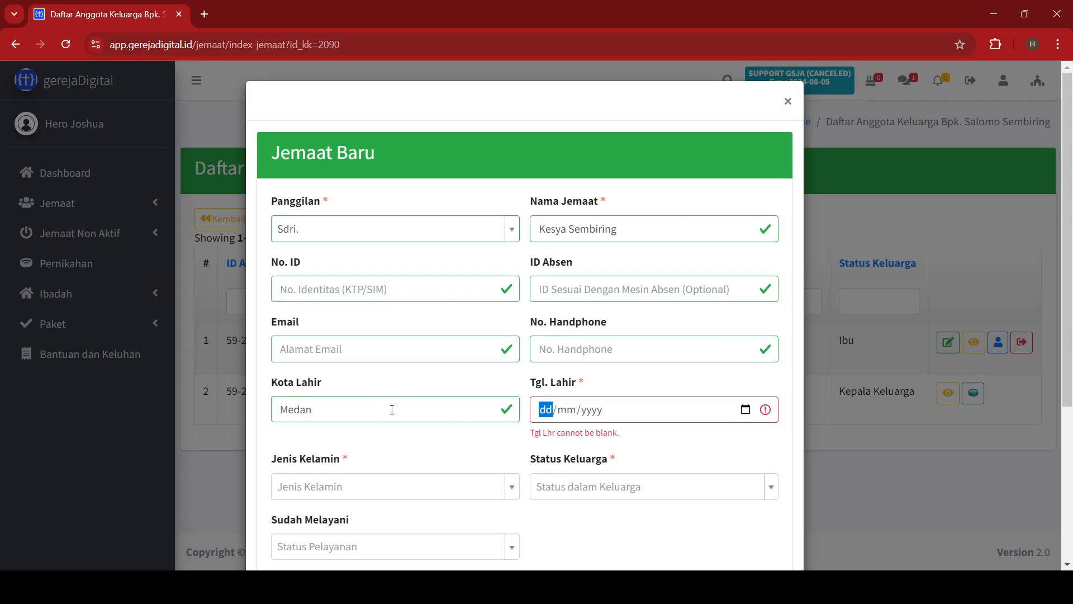
type("0")
type("80220")
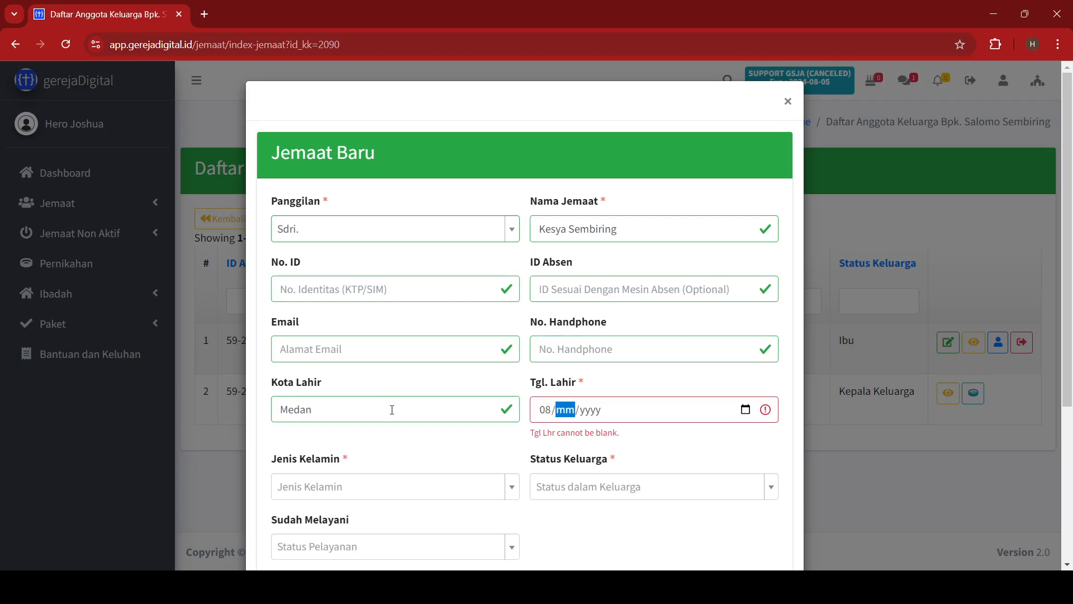
type("1")
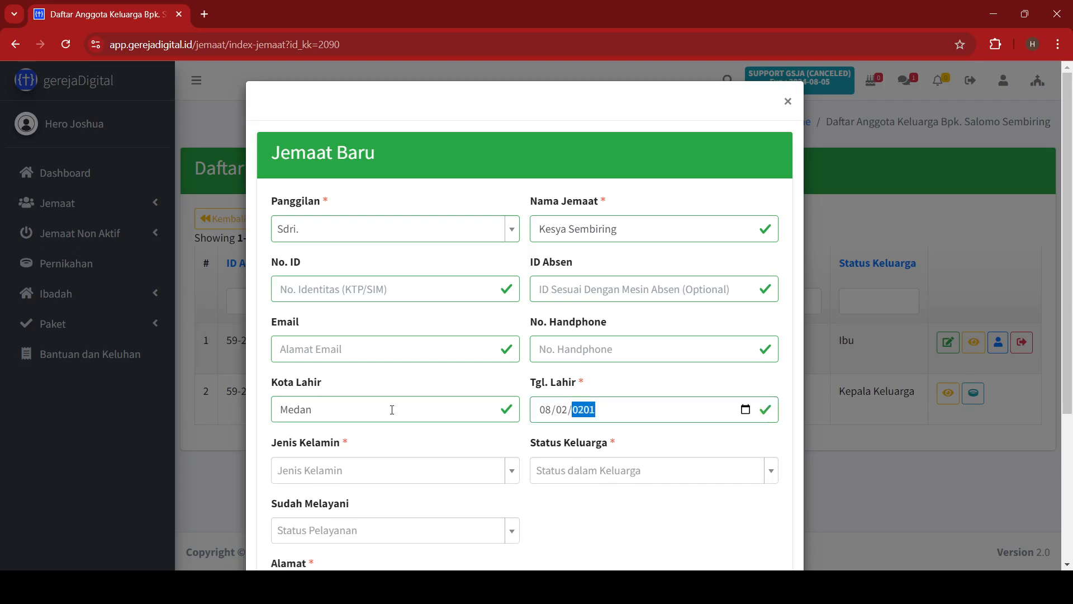
type("3")
Set her gender PEREMPUAN, role Anak, not yet serving, enter the home address, and save.
left_click(360, 473)
left_click(329, 553)
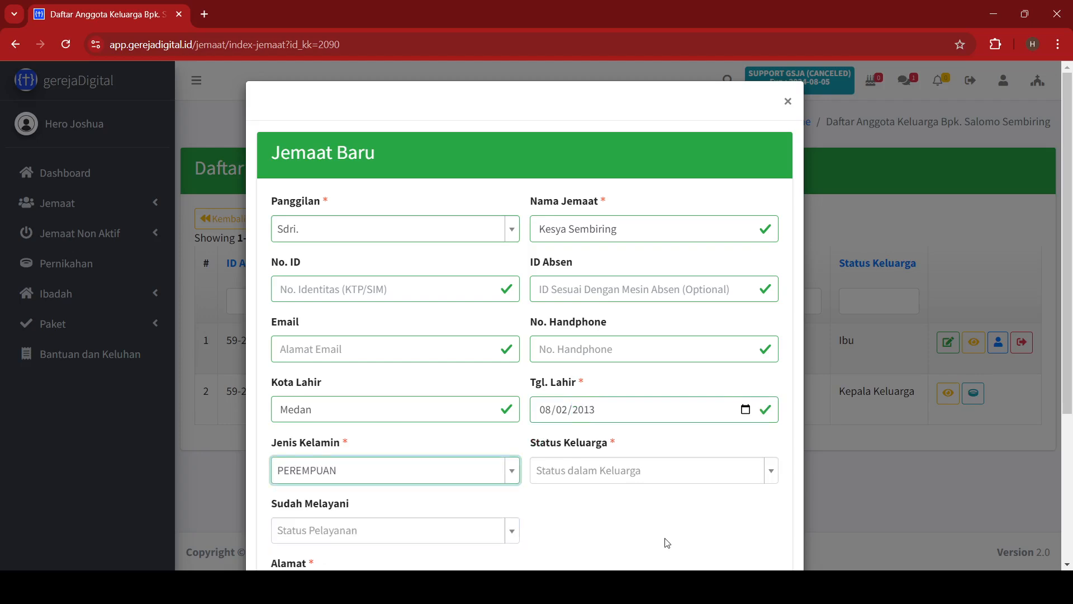
left_click(643, 470)
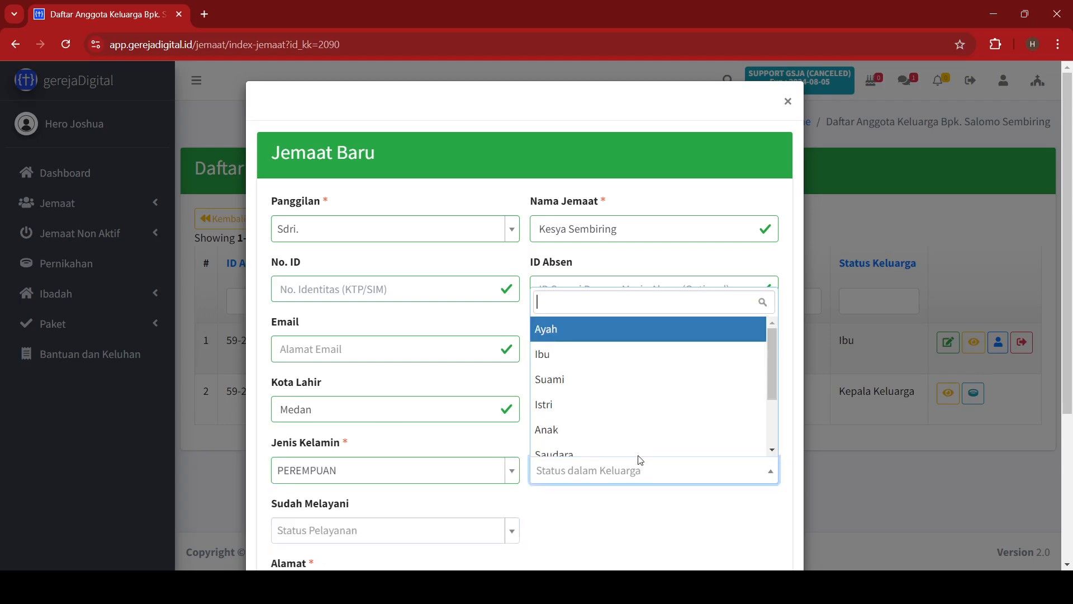
left_click(617, 428)
scroll(601, 516, "down", 3)
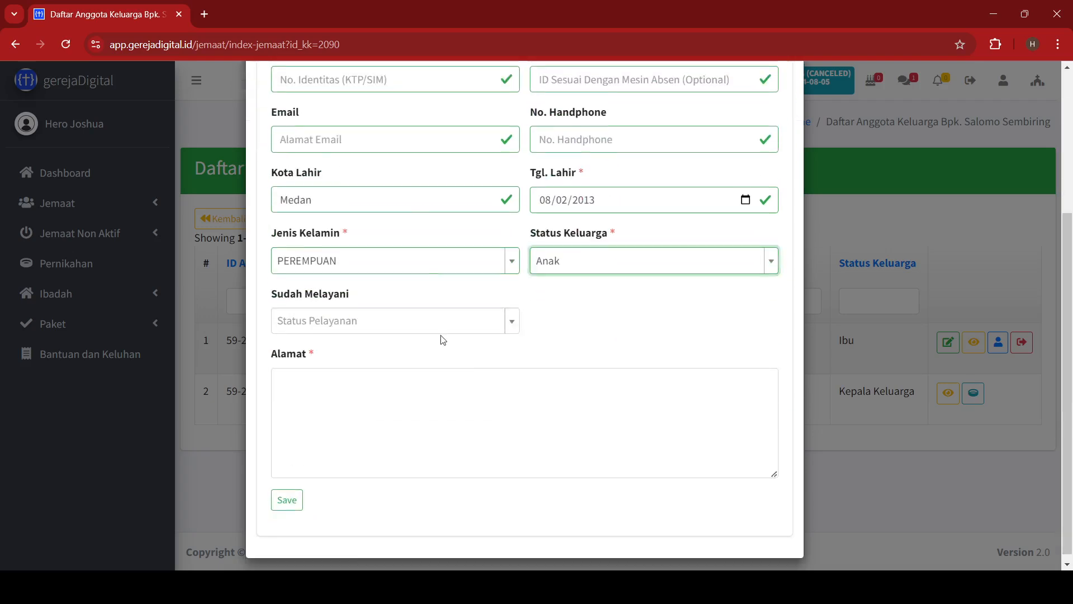
left_click(376, 328)
left_click(327, 373)
left_click(335, 391)
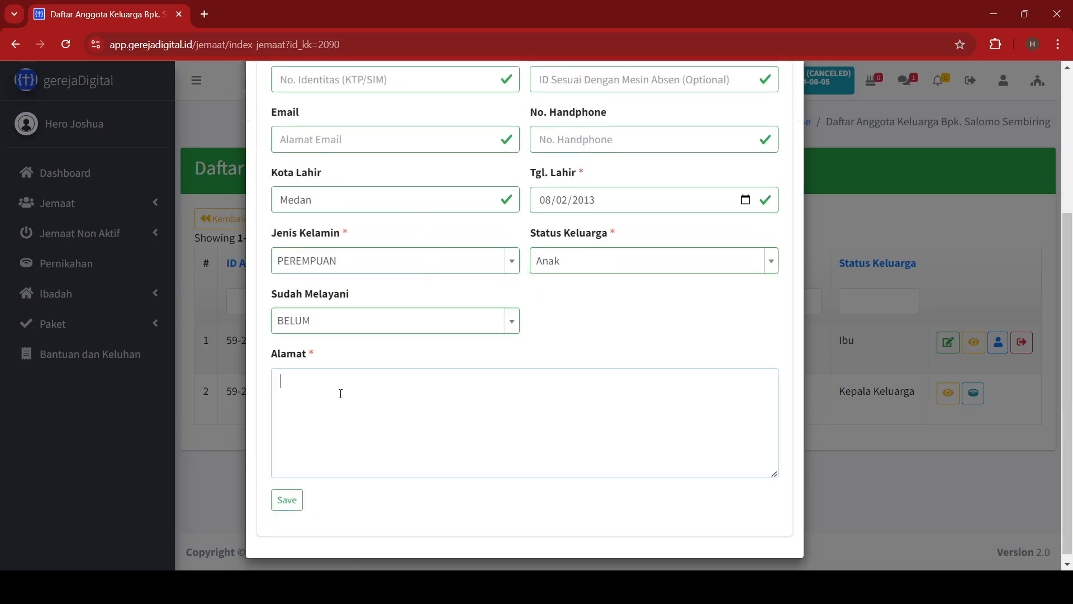
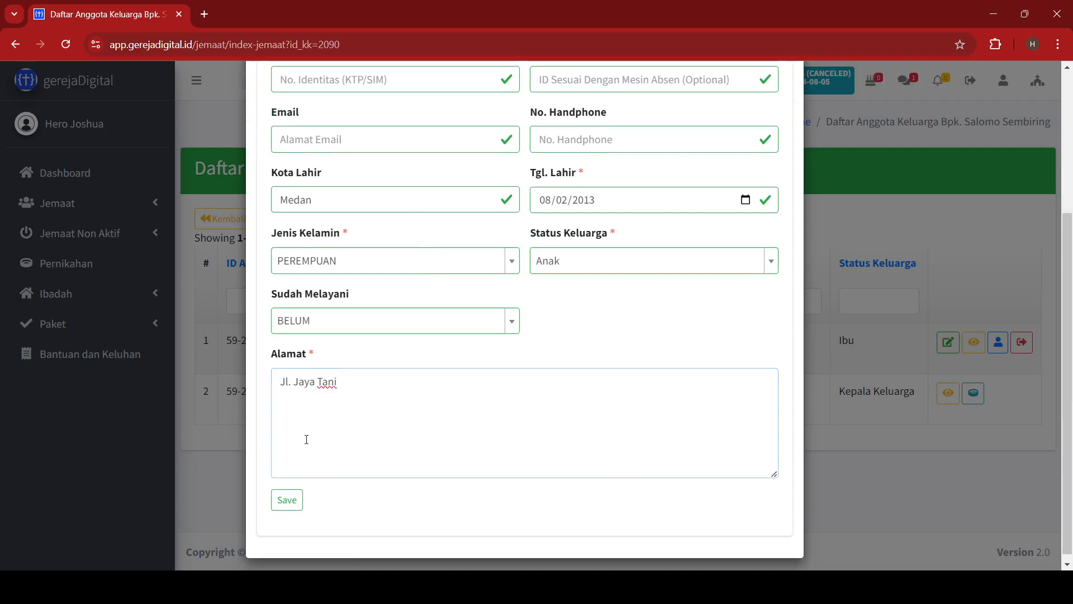
left_click(286, 502)
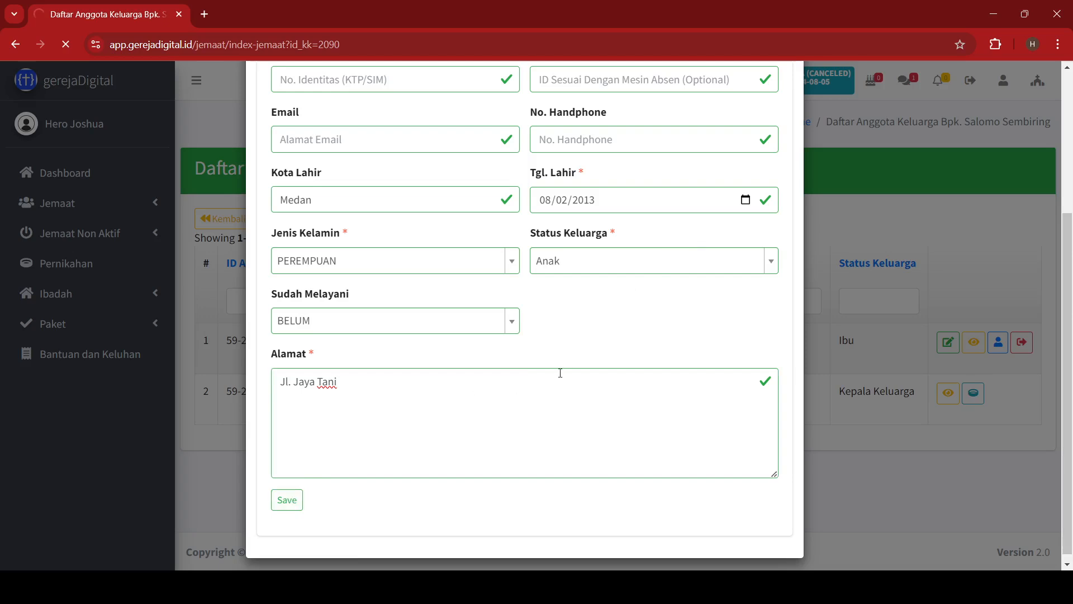
scroll(582, 360, "up", 3)
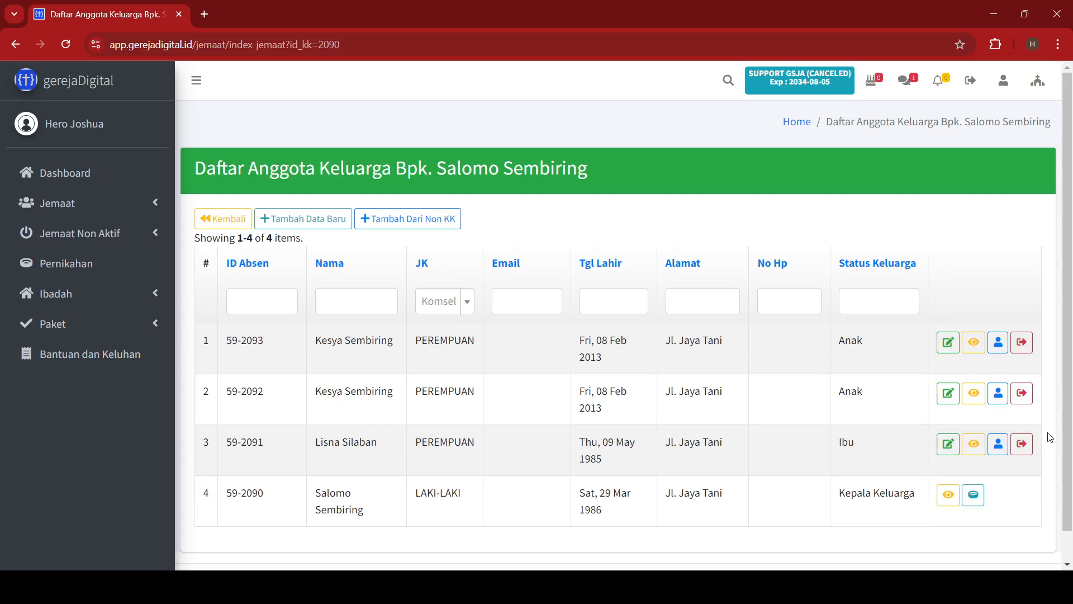
left_click(973, 494)
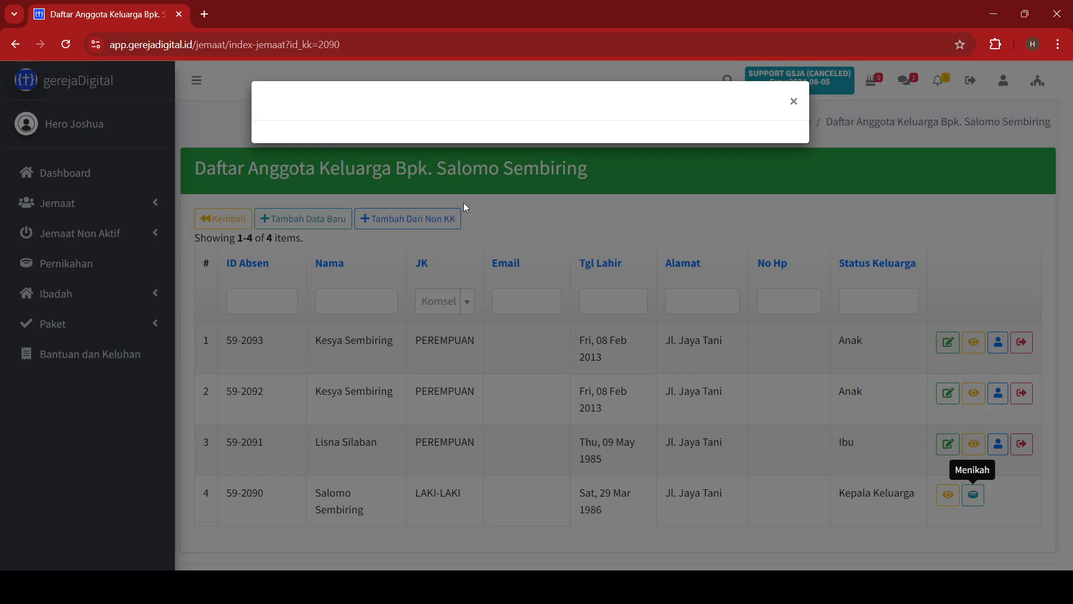
Record the head's marriage to the mother dated 09/03/2011 in Medan, Indonesia, then return to the heads list.
left_click(401, 228)
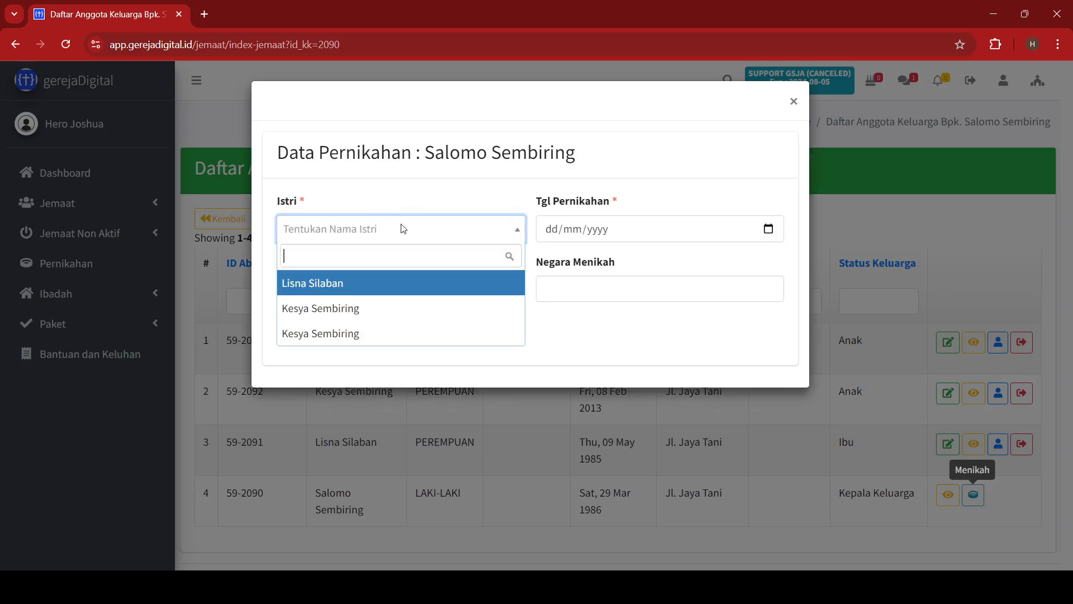
left_click(357, 288)
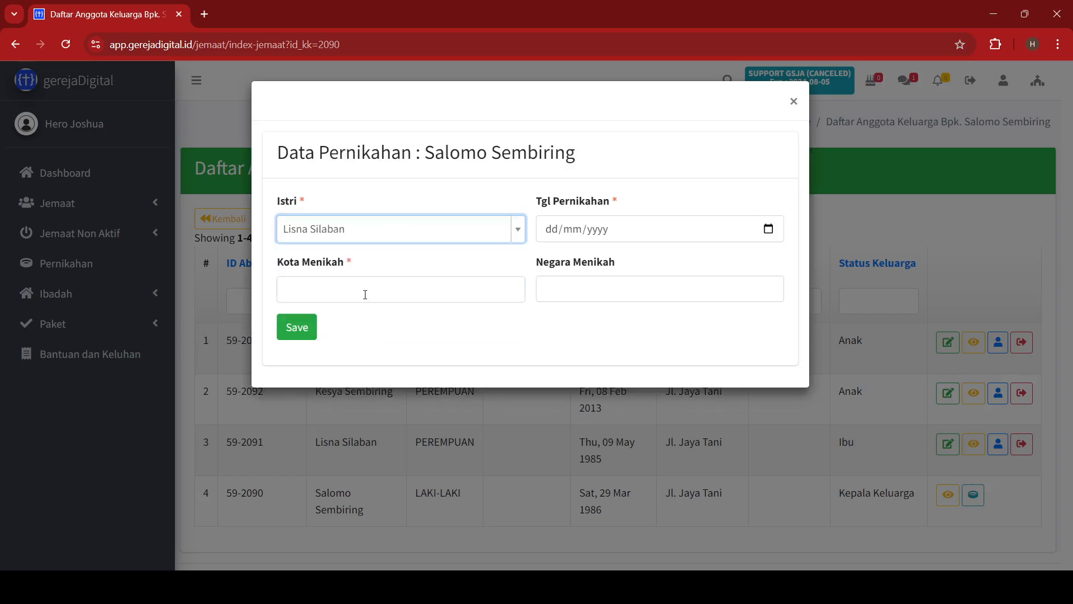
left_click(551, 231)
type("0")
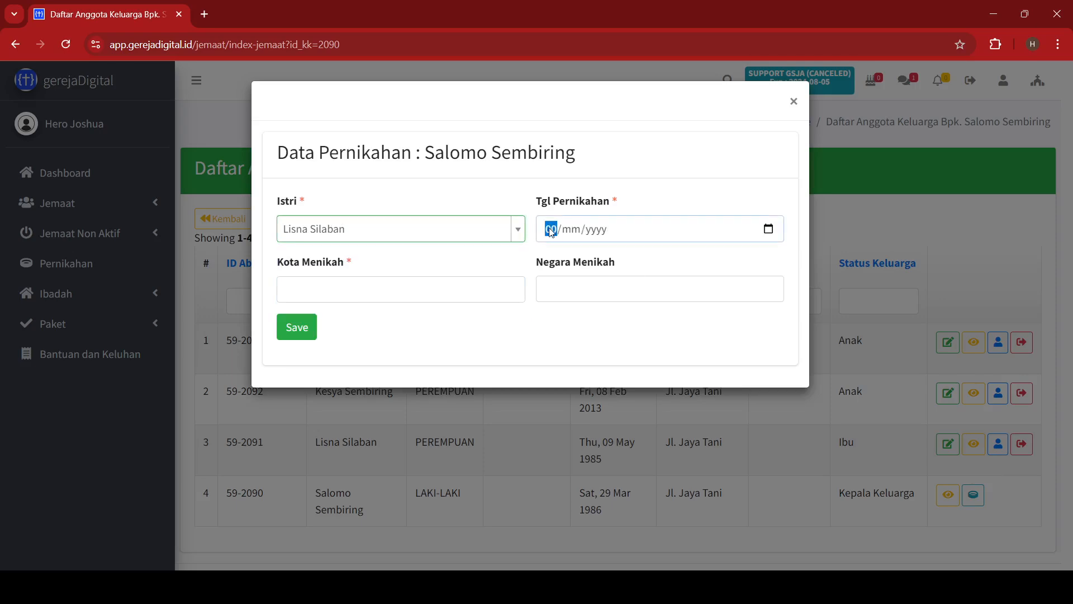
type("9/03/0020")
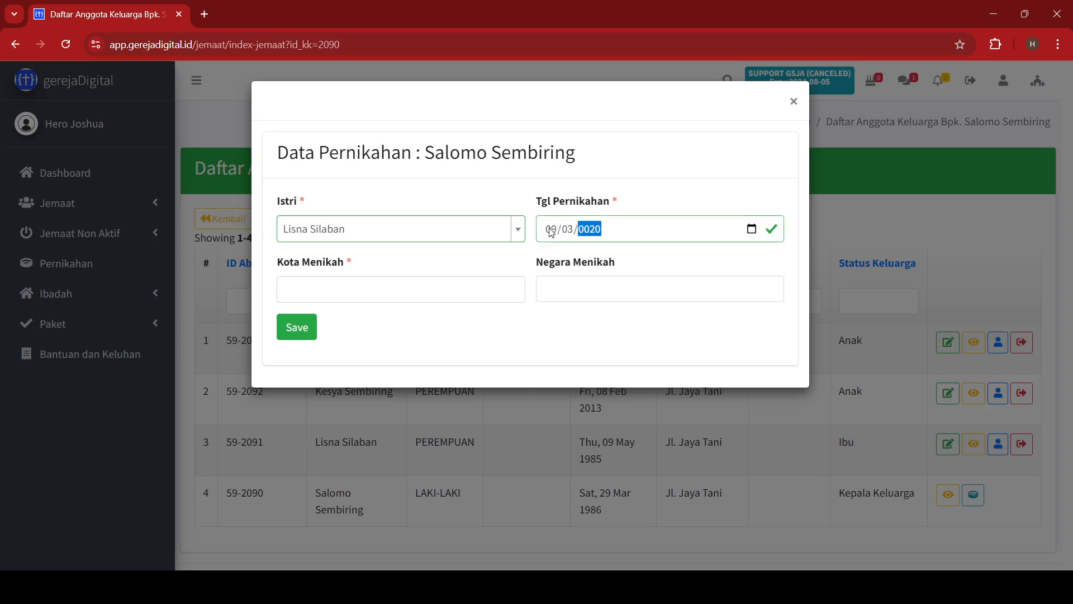
type("2011")
key("Tab")
key("Tab")
type("Medan")
key("Tab")
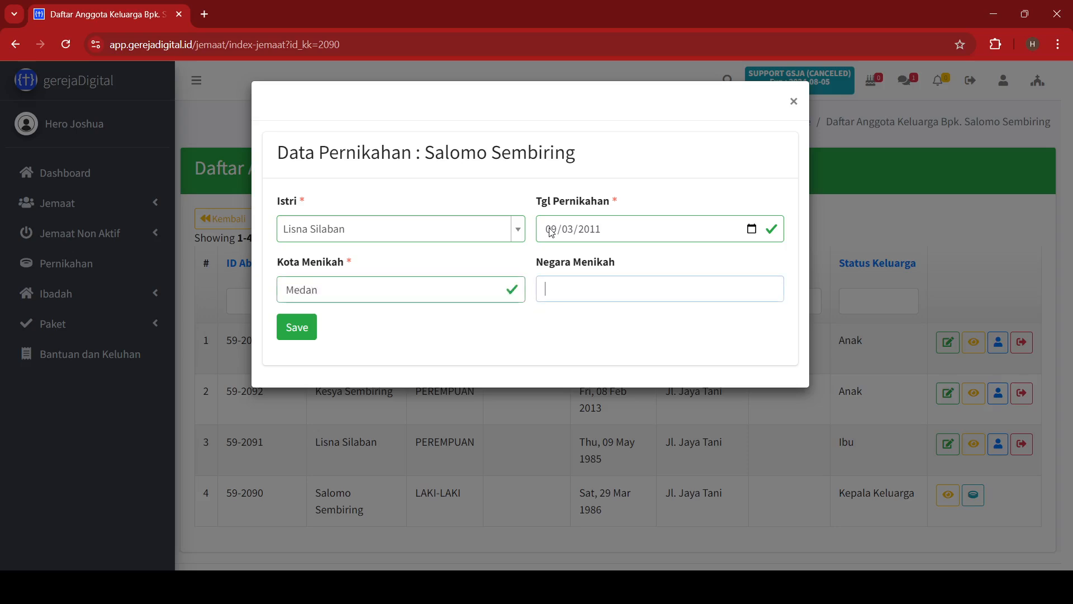
type("Indonesia")
left_click(300, 338)
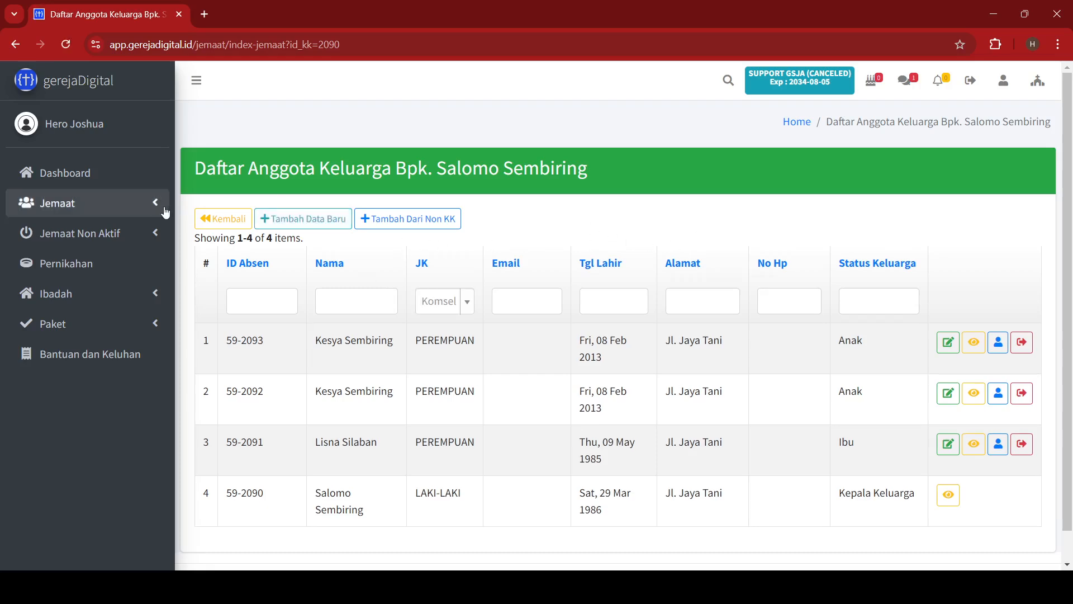
left_click(220, 226)
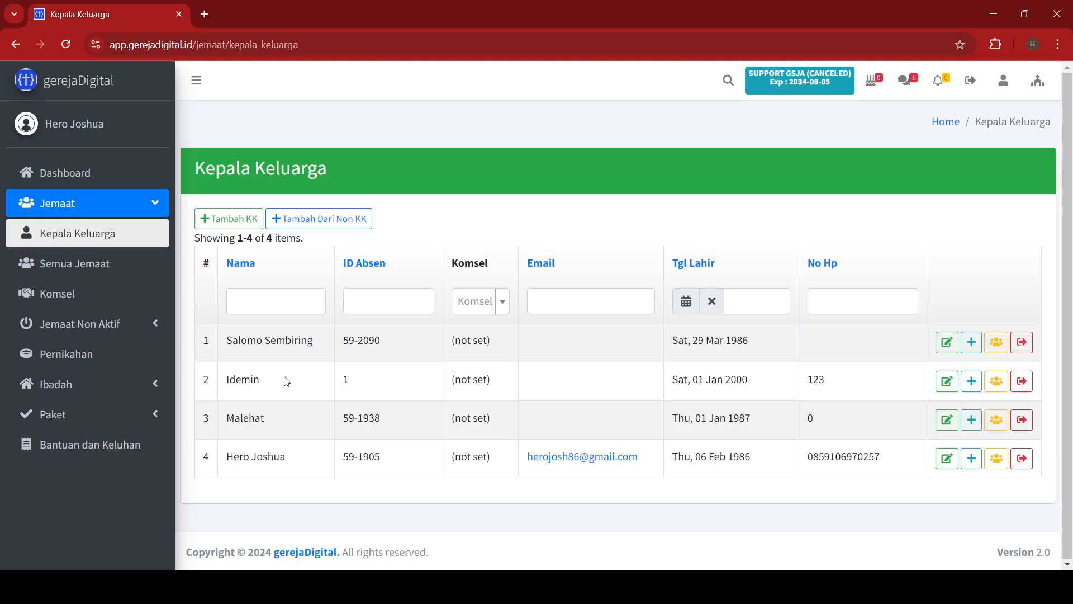
Go from the Dashboard to Jemaat > Semua Jemaat and review all 14 members.
left_click(101, 171)
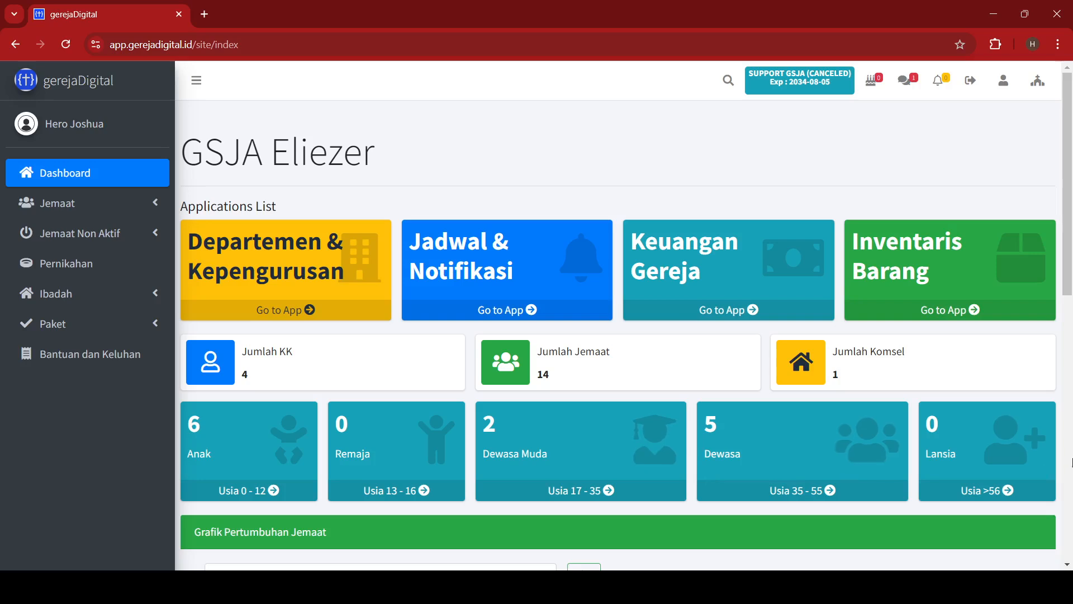
left_click(126, 208)
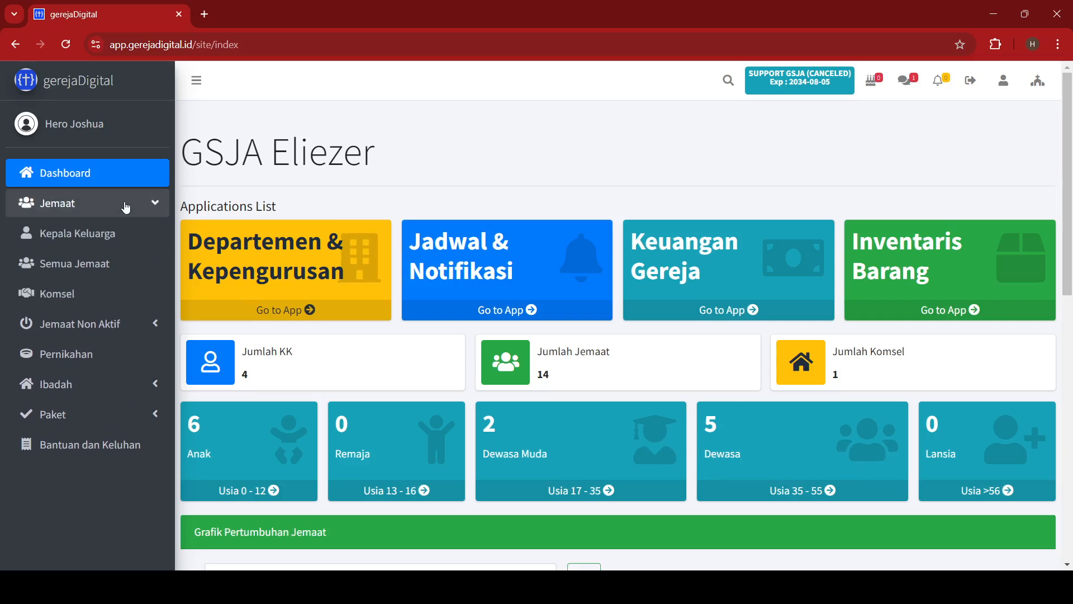
left_click(125, 264)
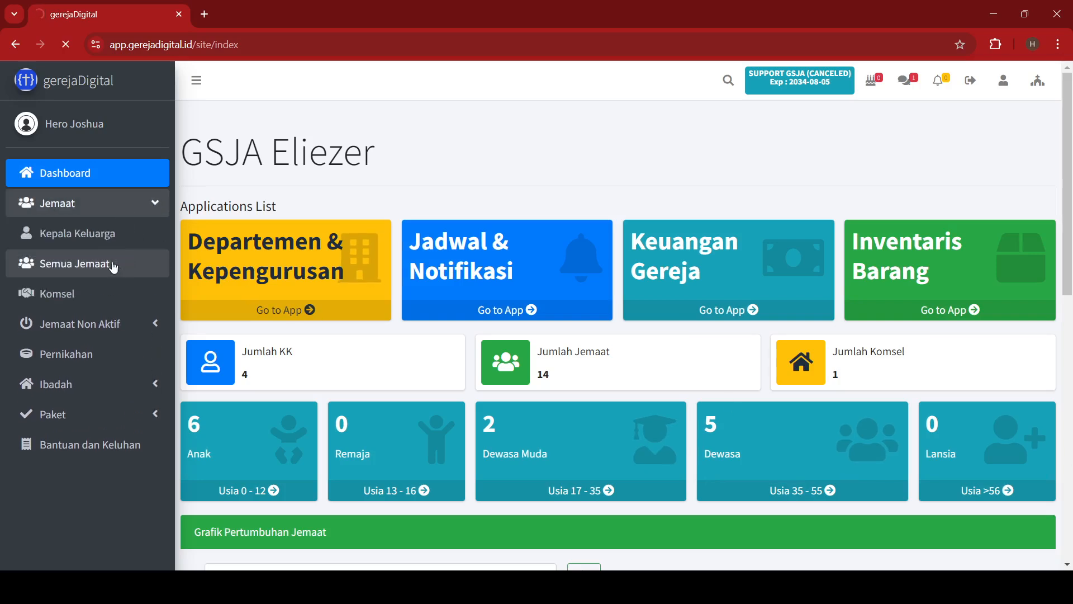
scroll(339, 282, "down", 9)
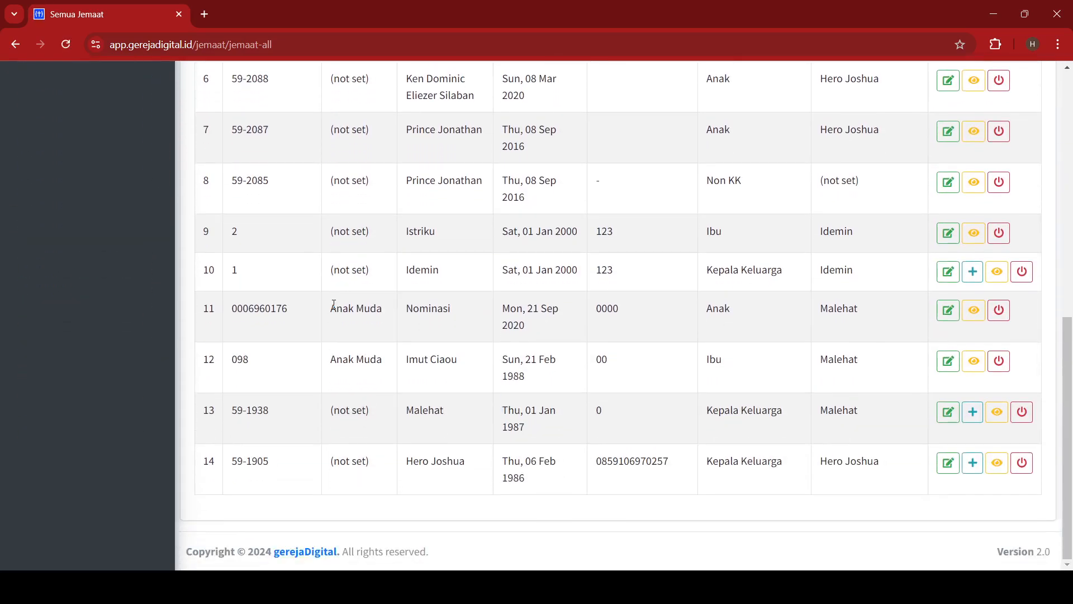
scroll(335, 308, "up", 4)
scroll(335, 308, "up", 6)
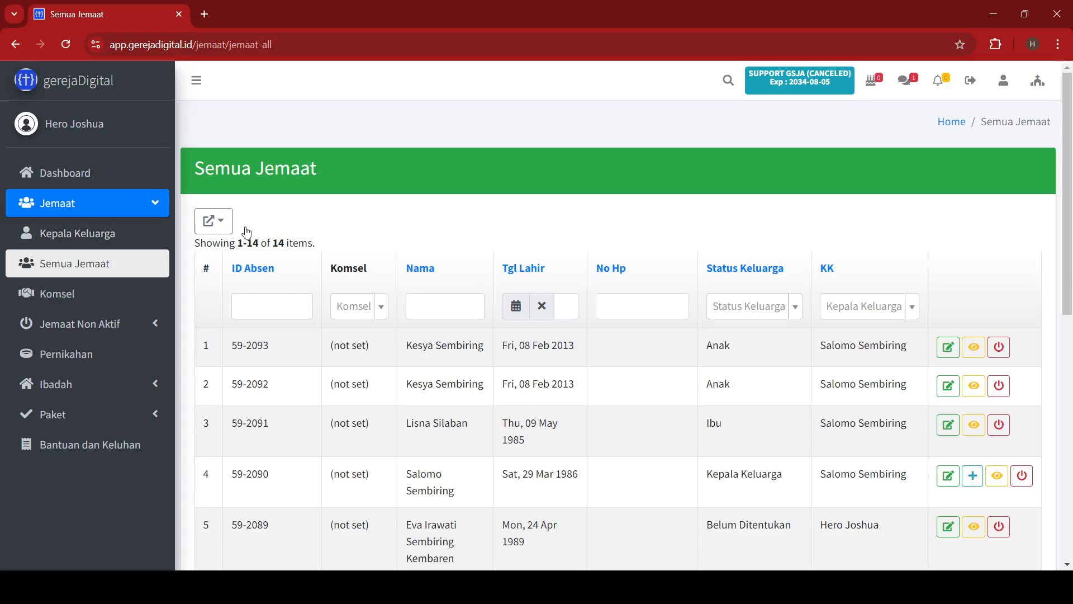
Export the Semua Jemaat list in Excel 2007+ format and confirm with Ok.
left_click(221, 225)
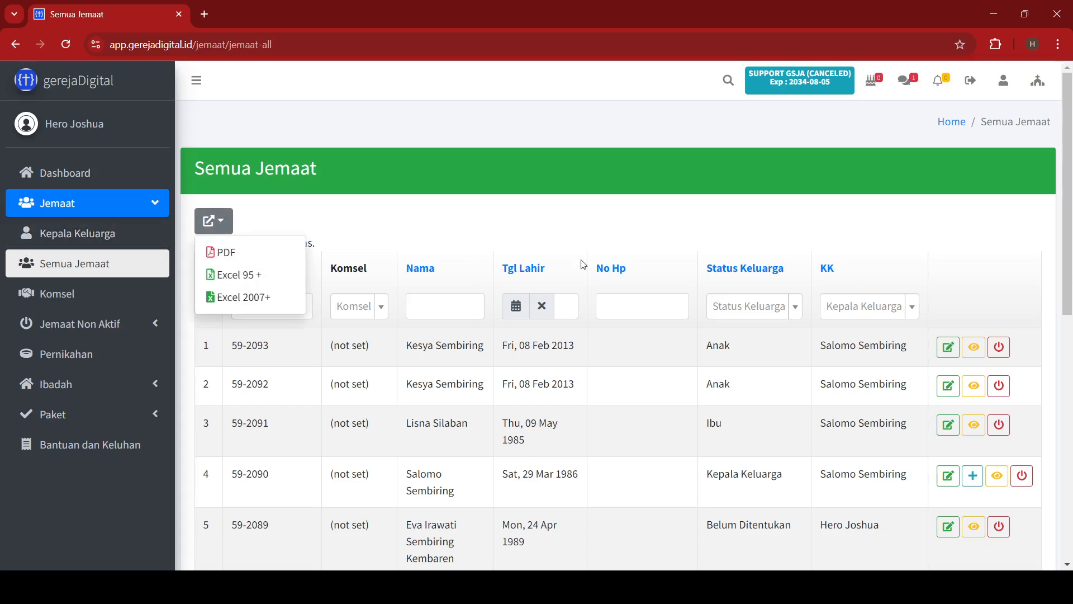
left_click(612, 227)
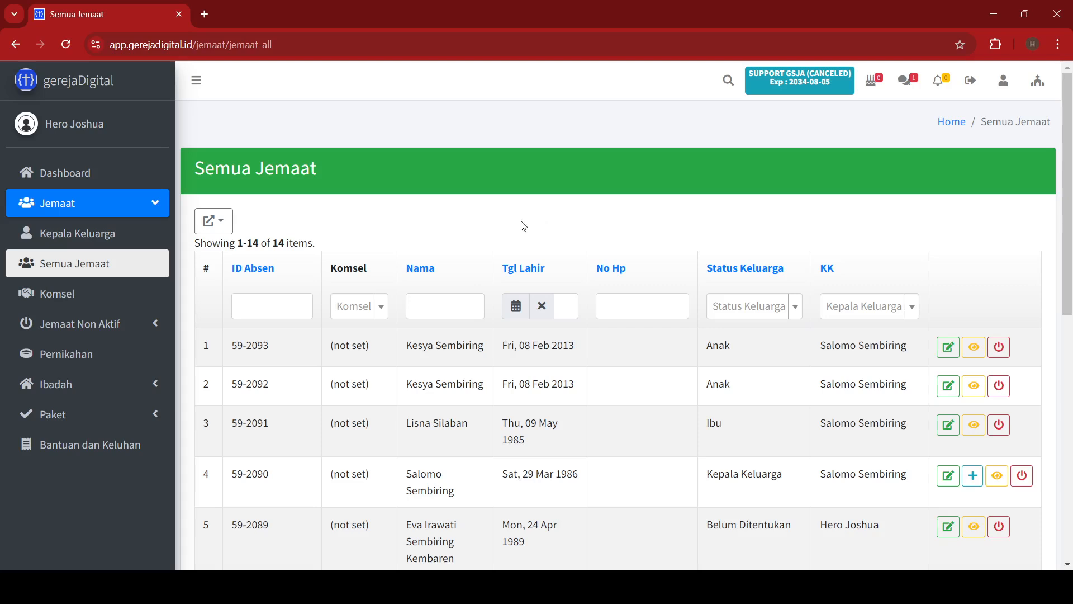
left_click(215, 230)
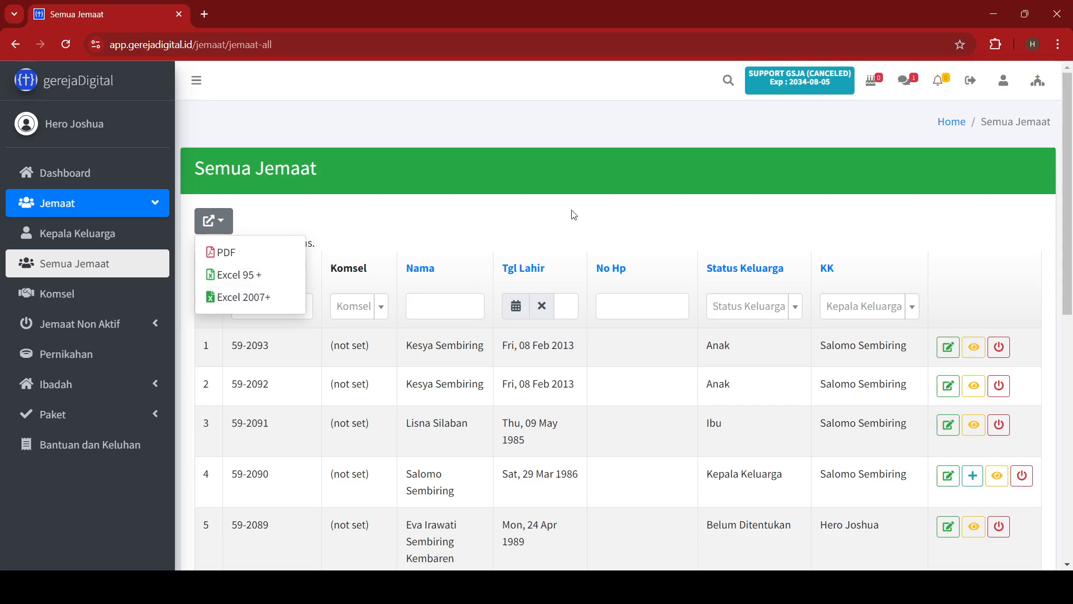
left_click(226, 297)
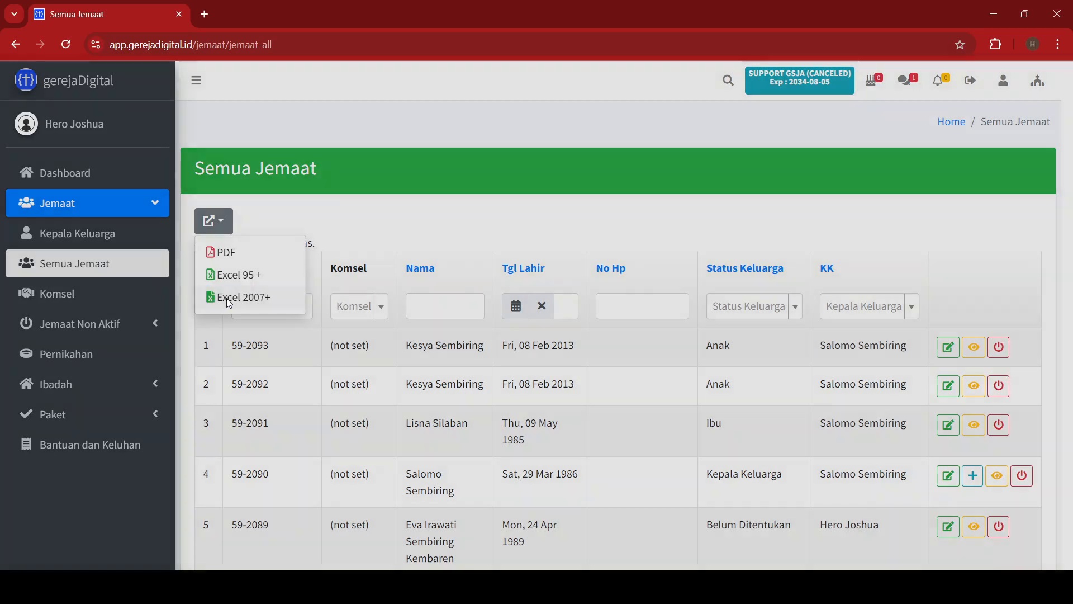
left_click(676, 250)
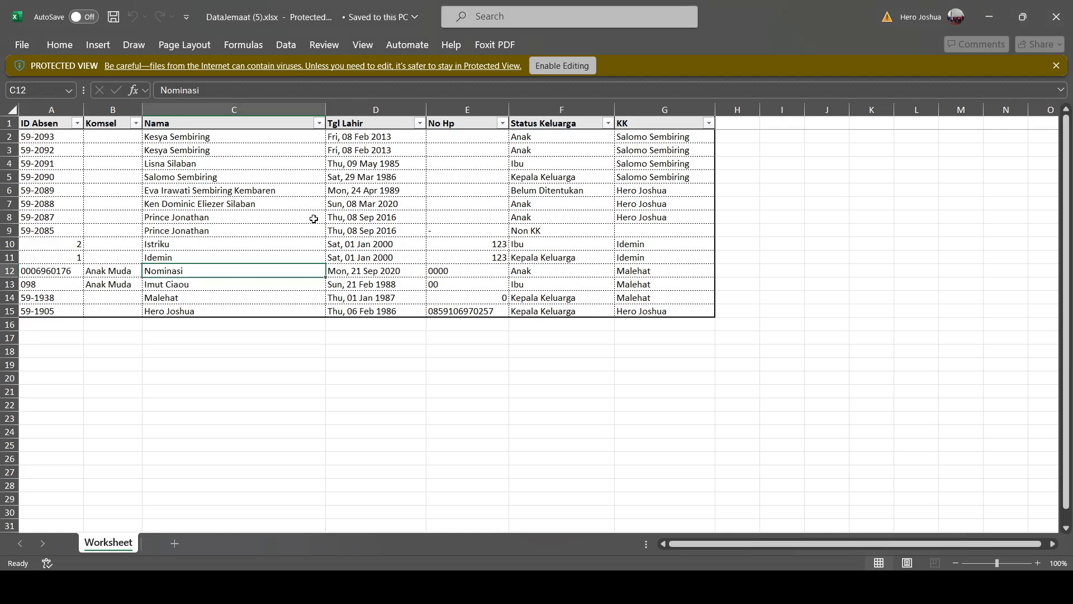
Enable editing in the exported workbook, check the KK values in G4 and G6, then close Excel.
left_click(568, 65)
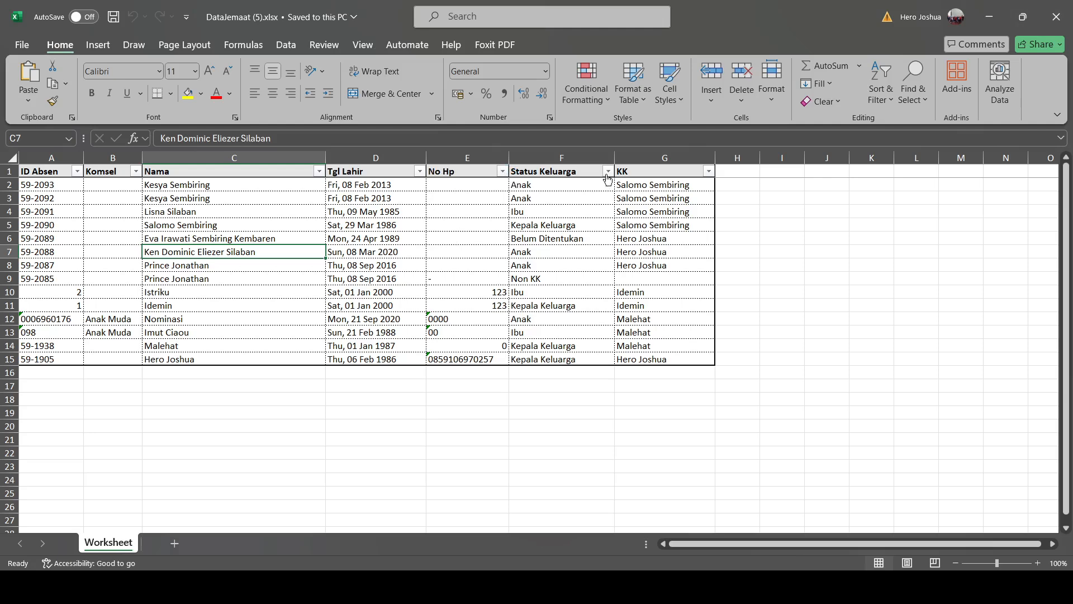
left_click(672, 208)
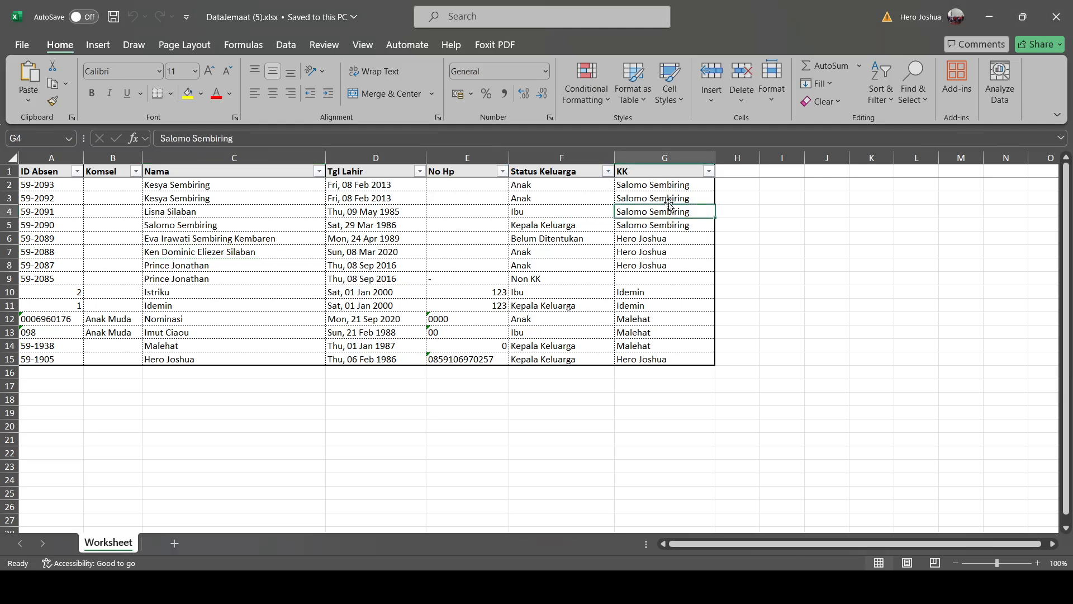
left_click(668, 242)
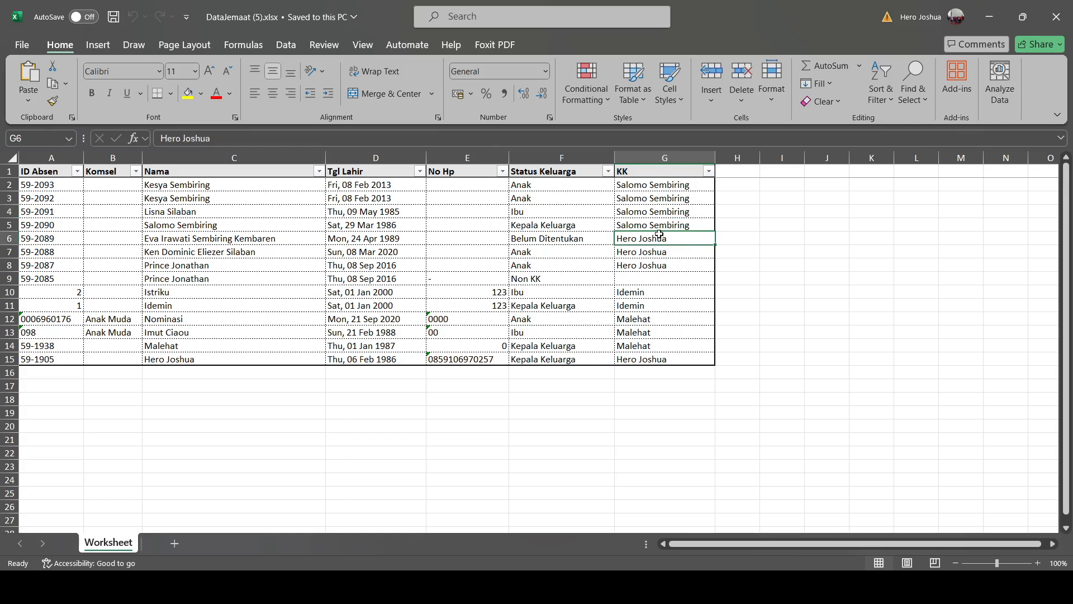
left_click(1066, 23)
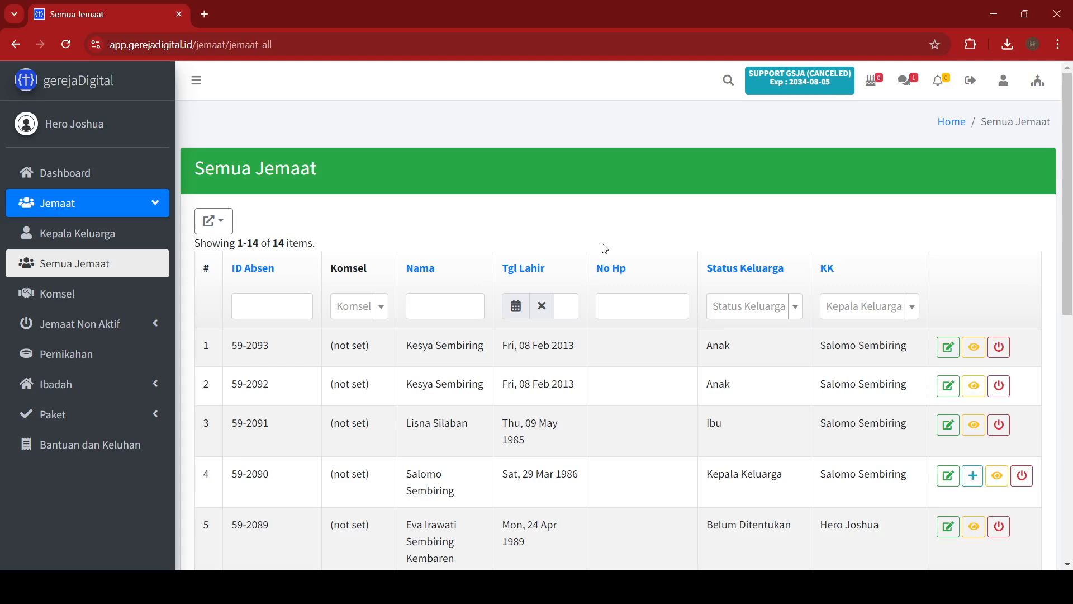
Open the Komsel page from the Jemaat sidebar to list the 15 cell groups.
left_click(81, 294)
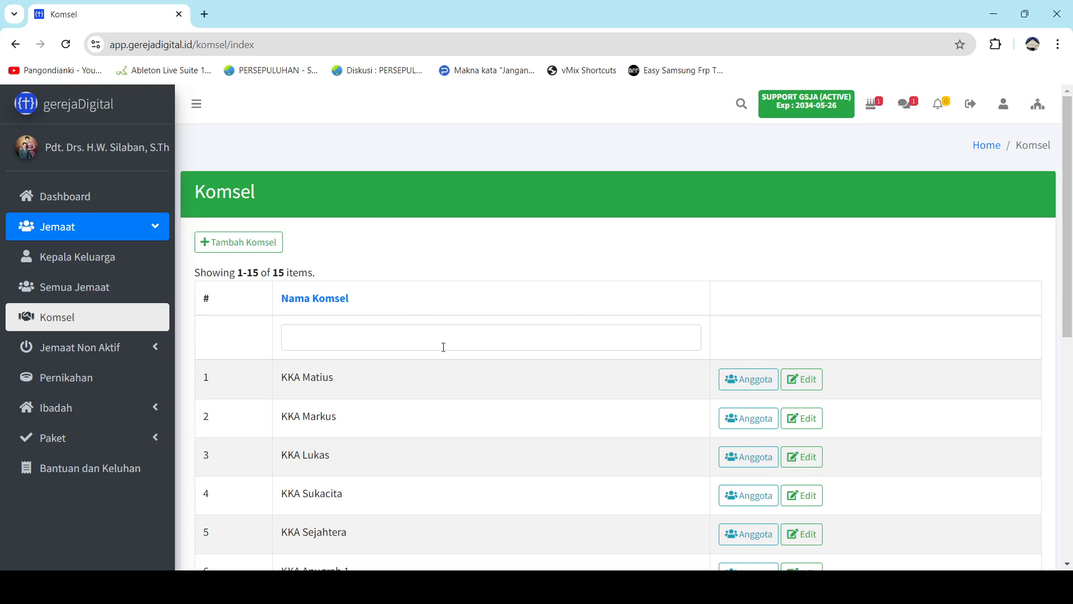
Scroll through the komsel groups and clear an accidental text selection.
scroll(466, 357, "down", 1)
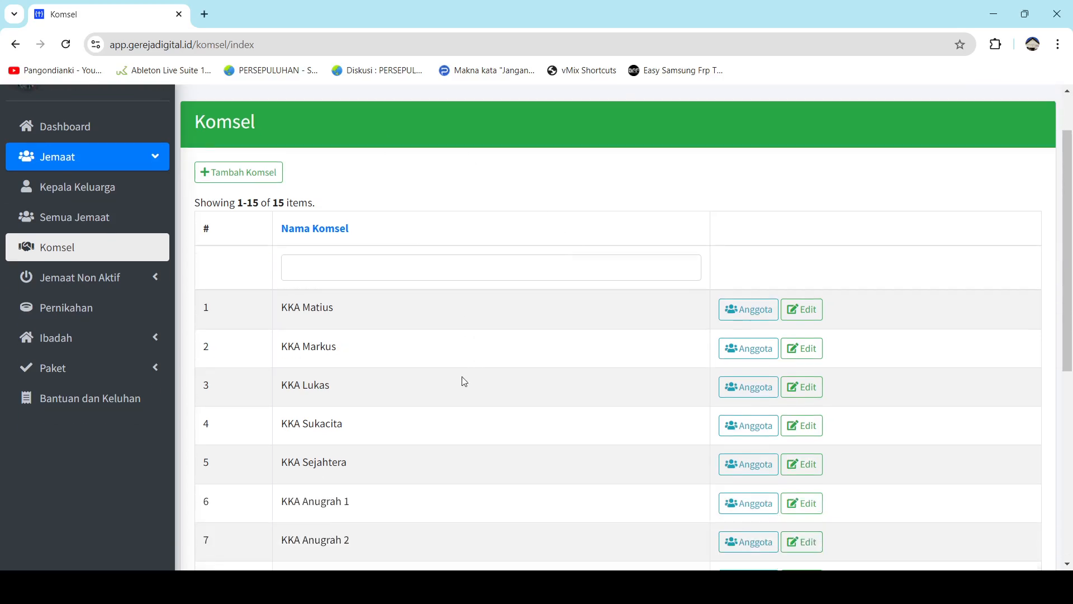
scroll(463, 379, "down", 1)
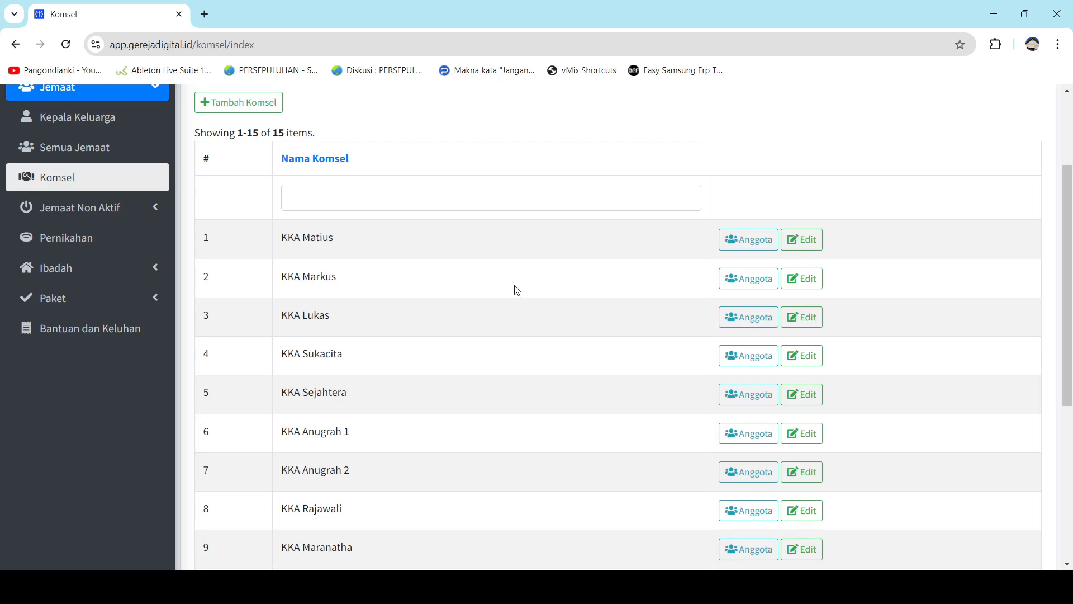
scroll(398, 417, "down", 1)
scroll(398, 430, "down", 1)
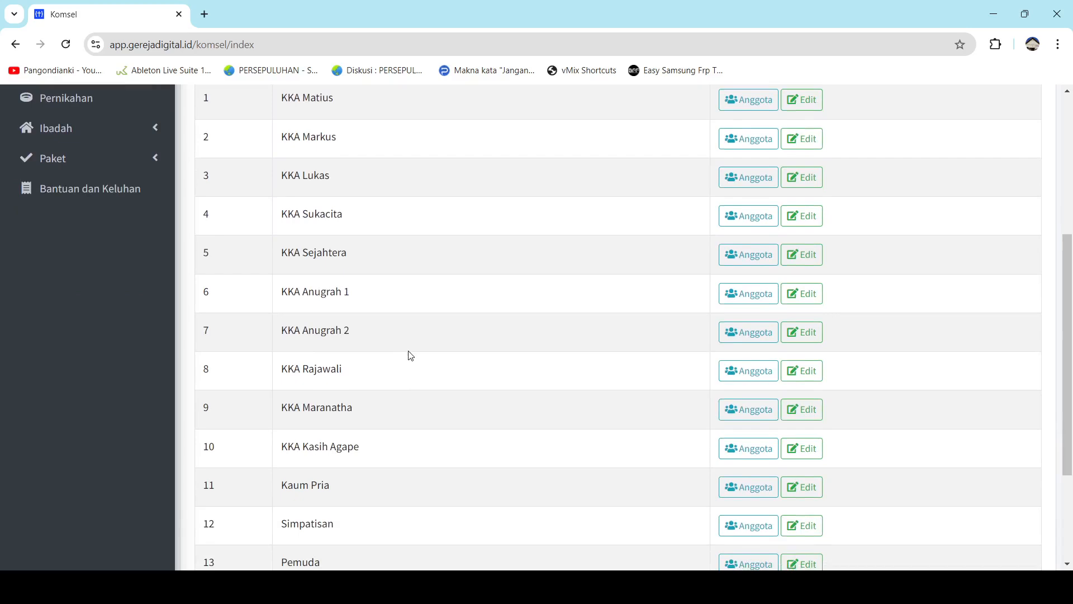
scroll(409, 358, "down", 1)
left_click_drag(429, 386, 378, 207)
scroll(391, 259, "down", 2)
left_click(381, 328)
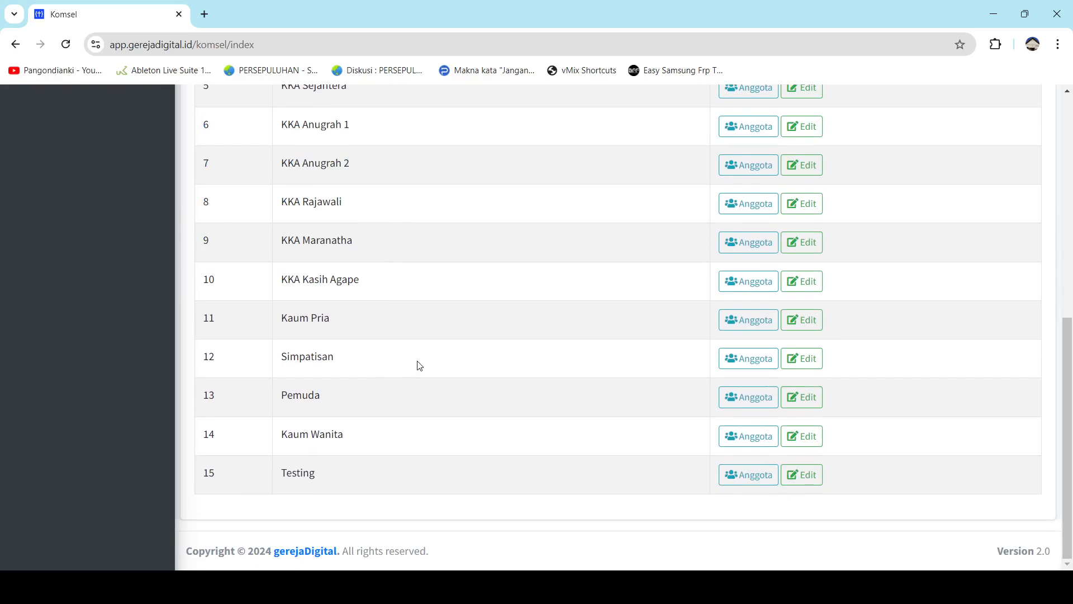
scroll(419, 366, "up", 5)
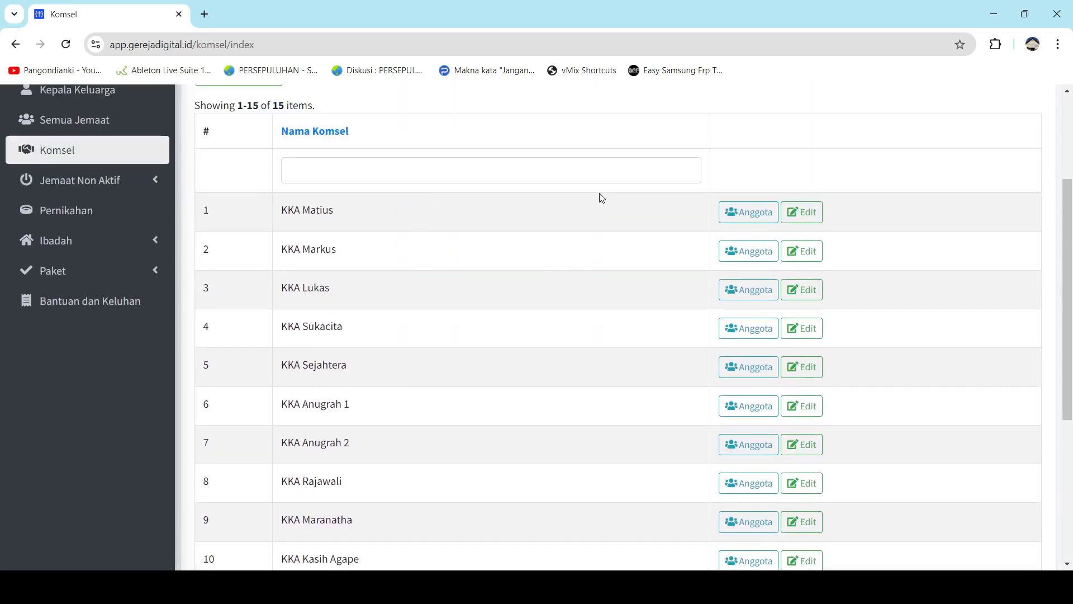
scroll(510, 221, "up", 3)
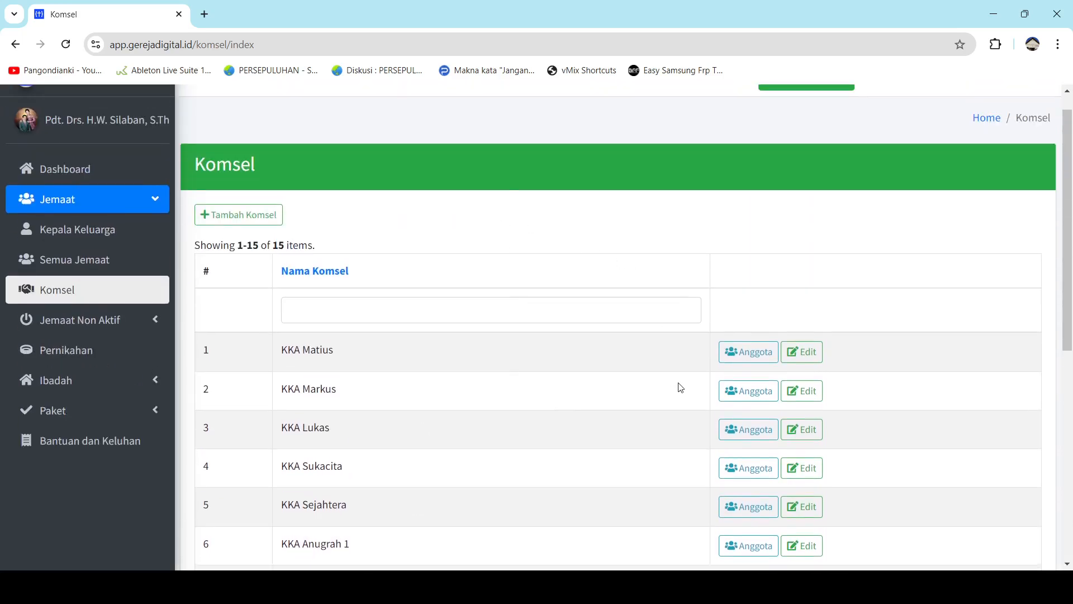
Cancel a started new-komsel entry and open KKA Matius's Anggota member list.
left_click(264, 224)
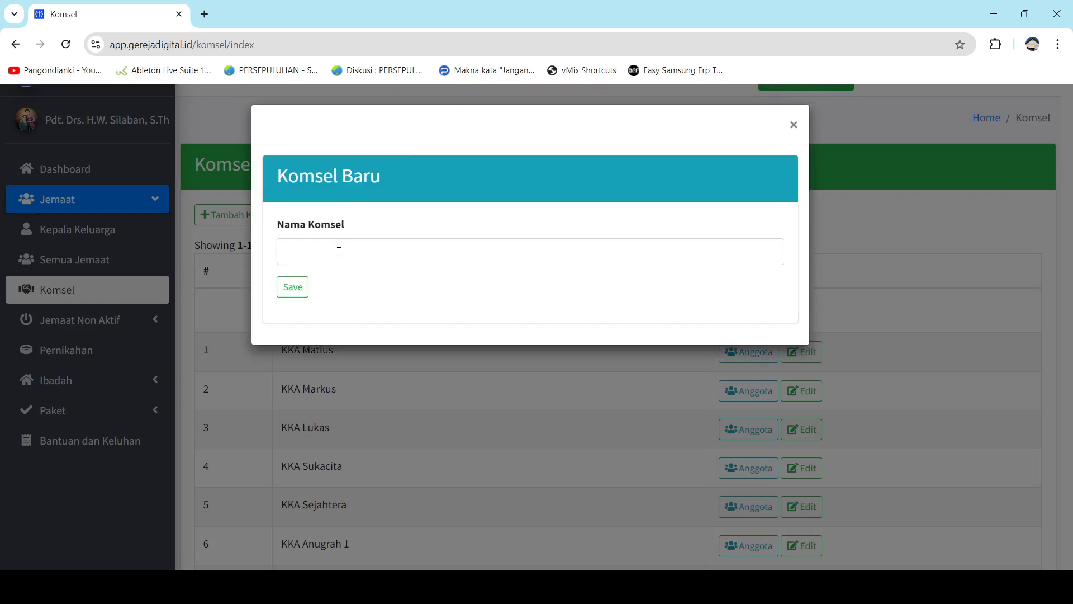
left_click(339, 252)
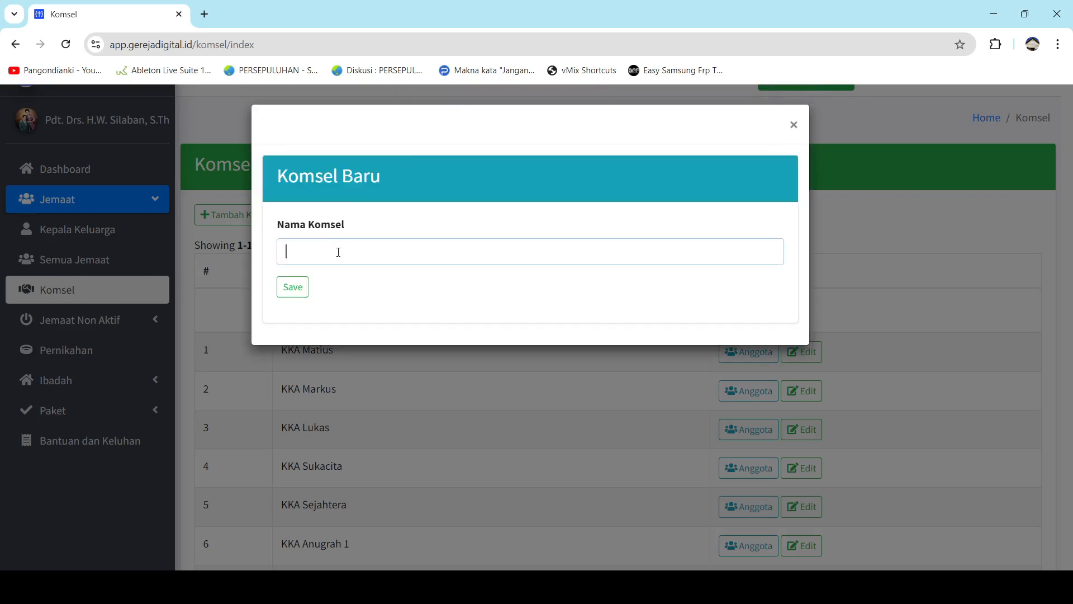
left_click(793, 127)
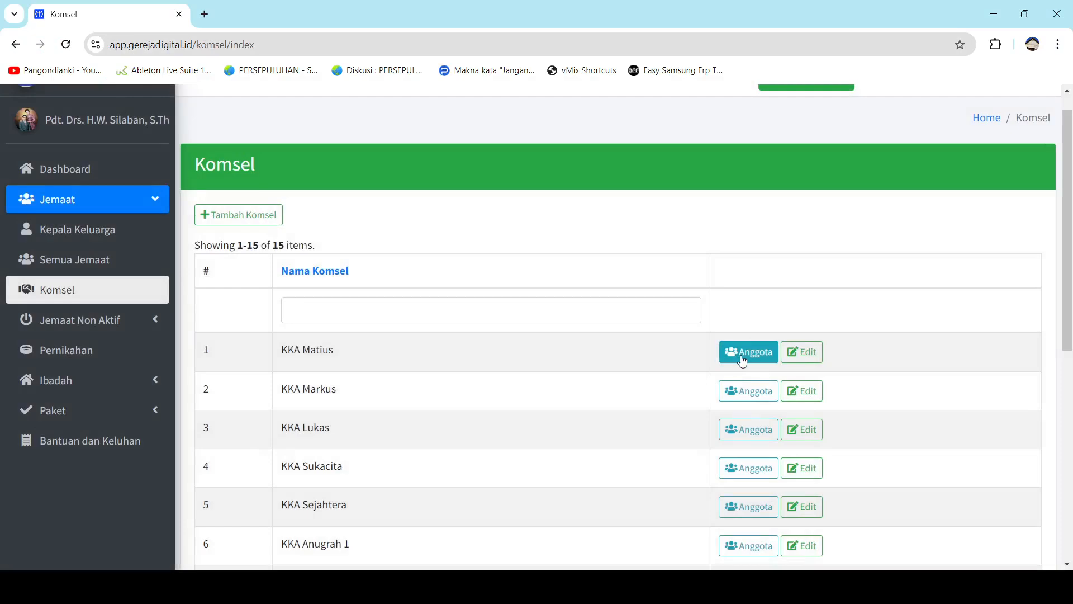
left_click(742, 360)
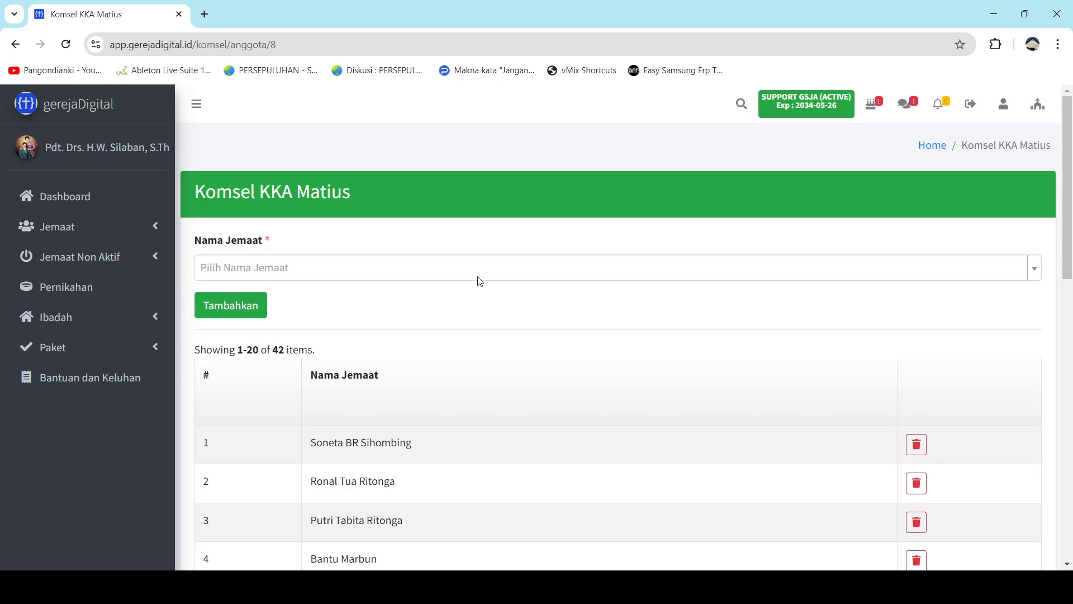
scroll(434, 390, "down", 6)
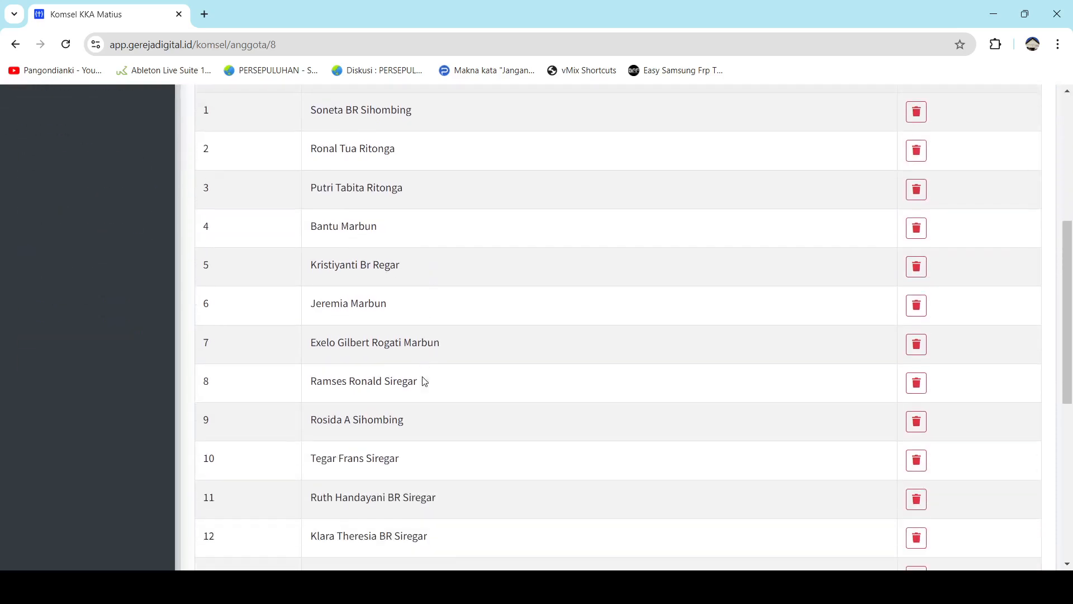
scroll(422, 379, "up", 4)
scroll(422, 380, "up", 3)
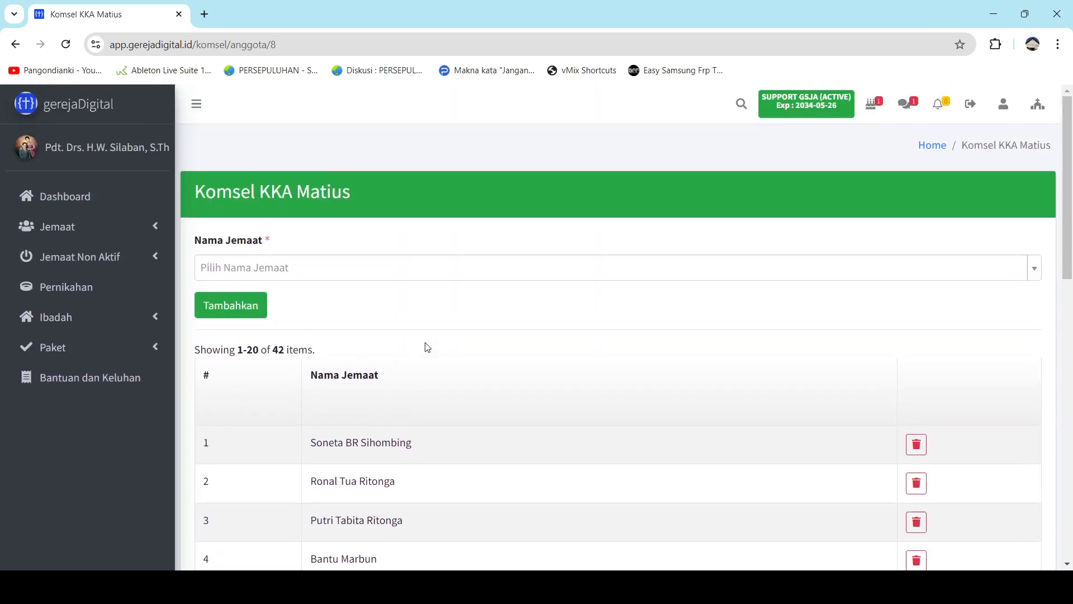
left_click(474, 272)
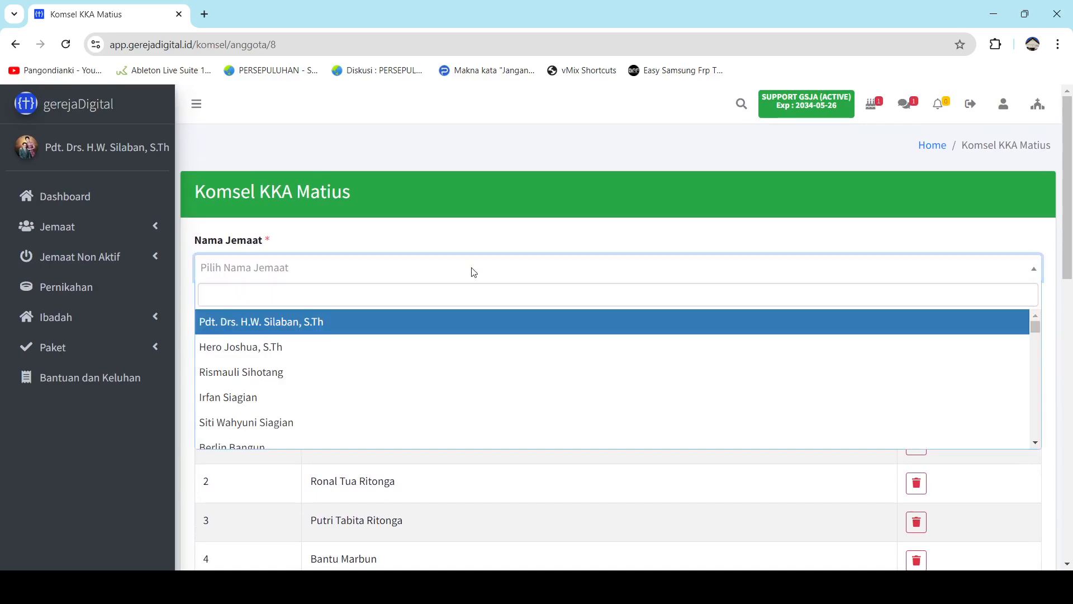
type("tading")
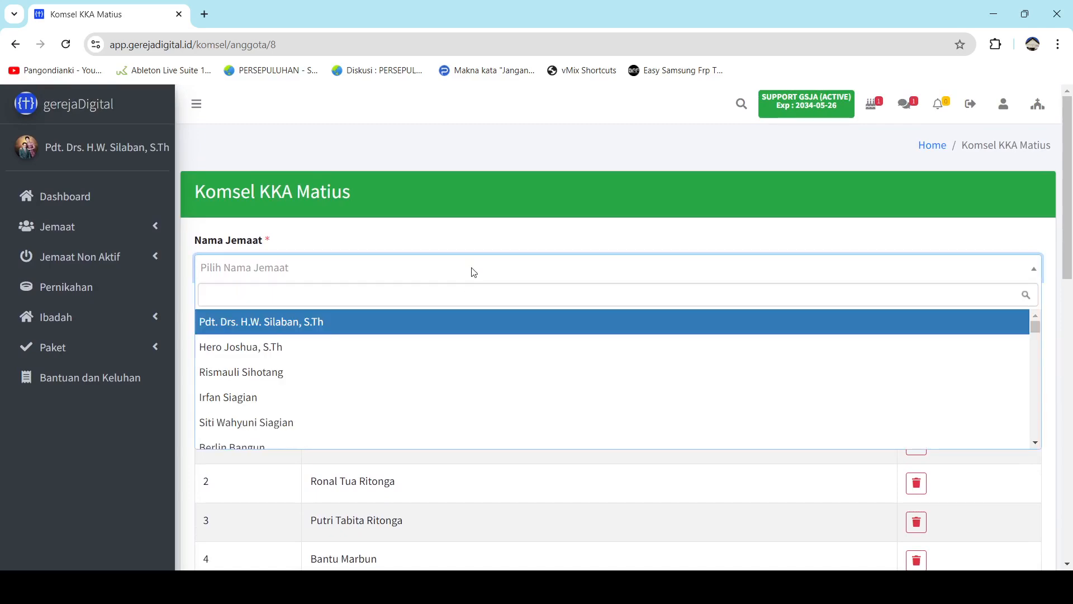
key("Return")
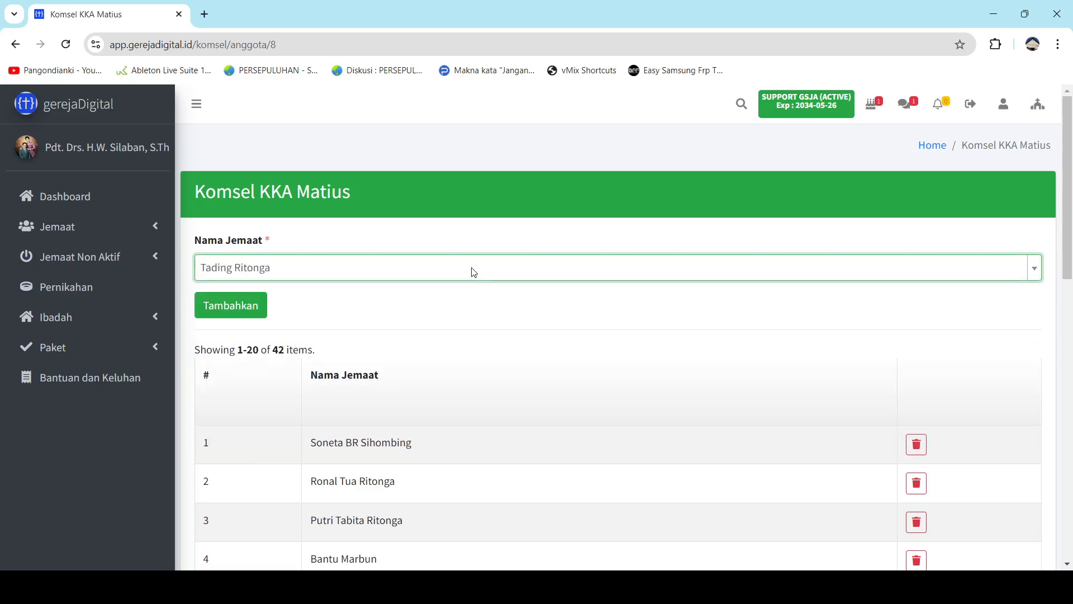
scroll(446, 394, "down", 3)
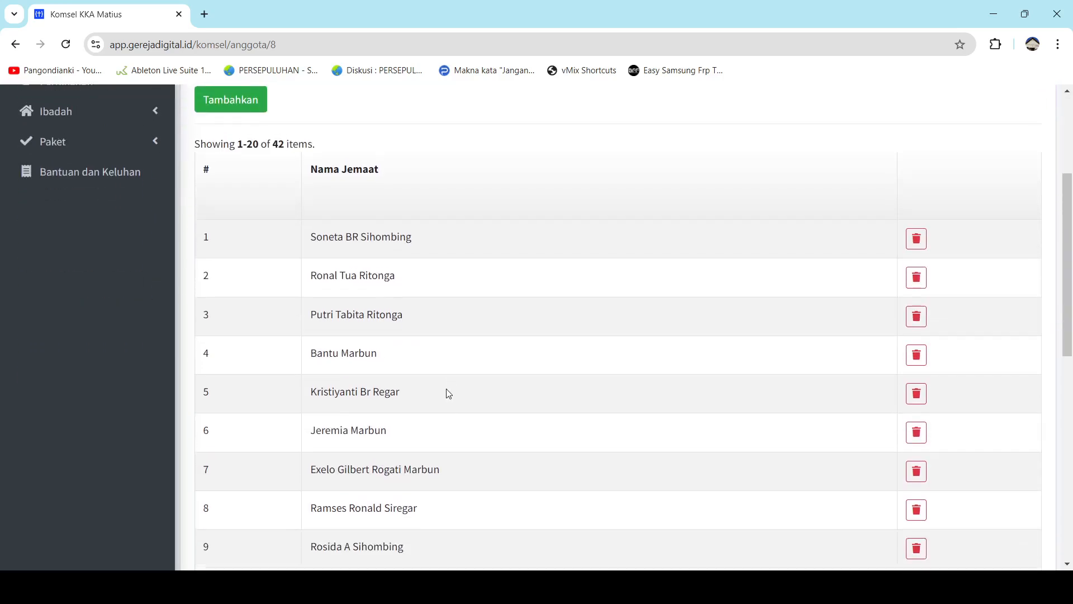
scroll(446, 393, "up", 3)
left_click(236, 307)
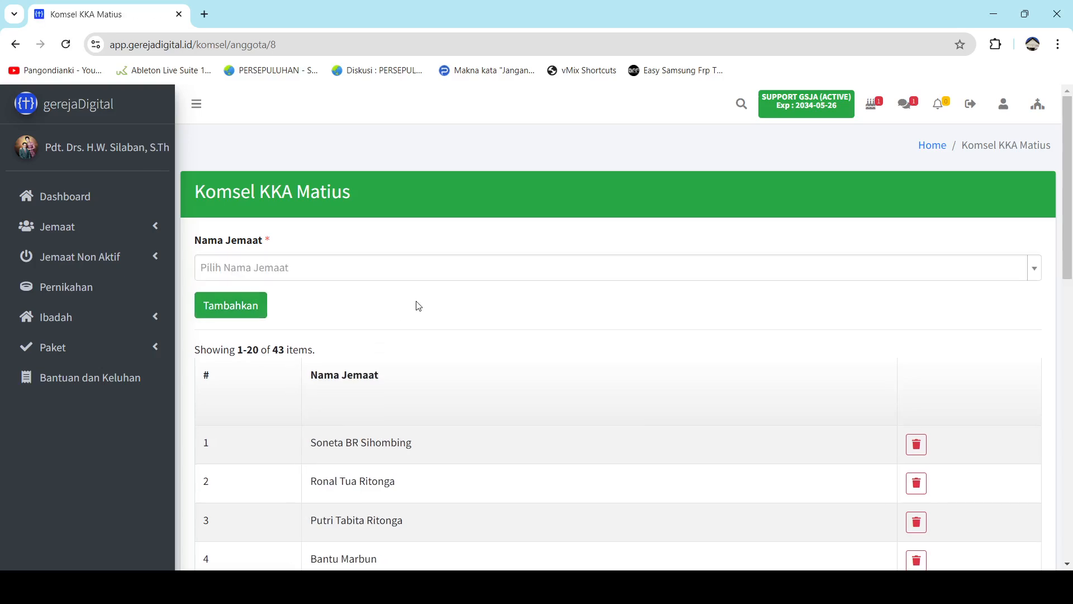
scroll(428, 334, "down", 3)
scroll(428, 334, "down", 9)
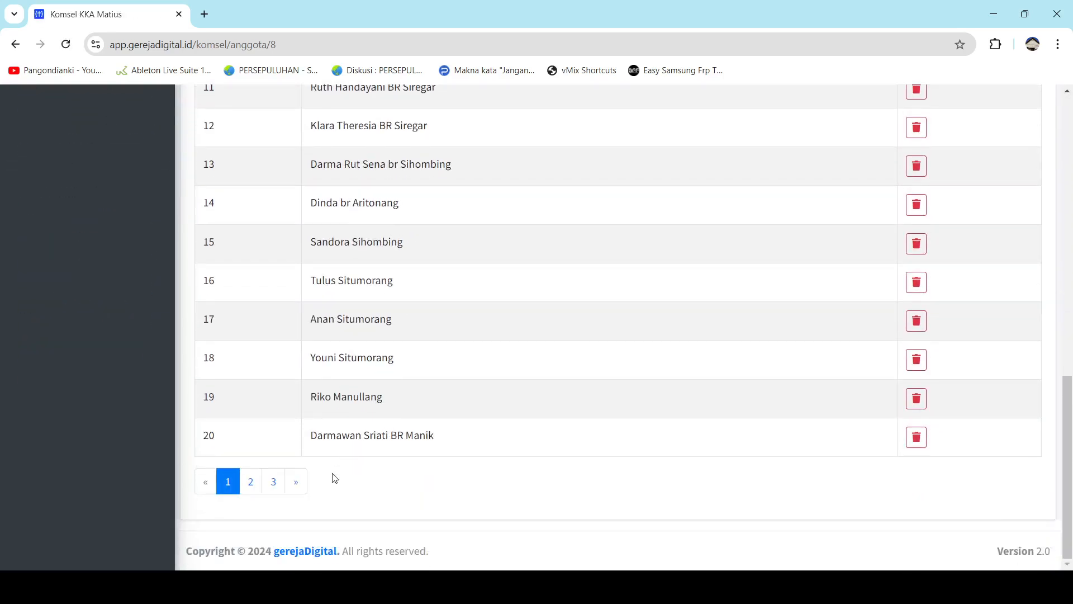
left_click(275, 484)
scroll(462, 342, "down", 2)
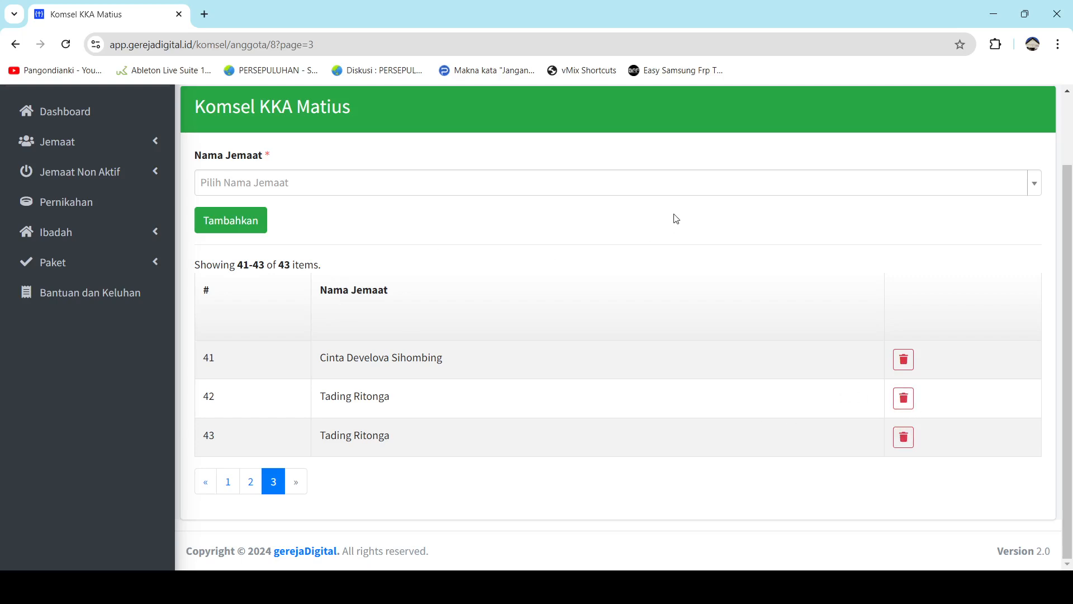
left_click(903, 403)
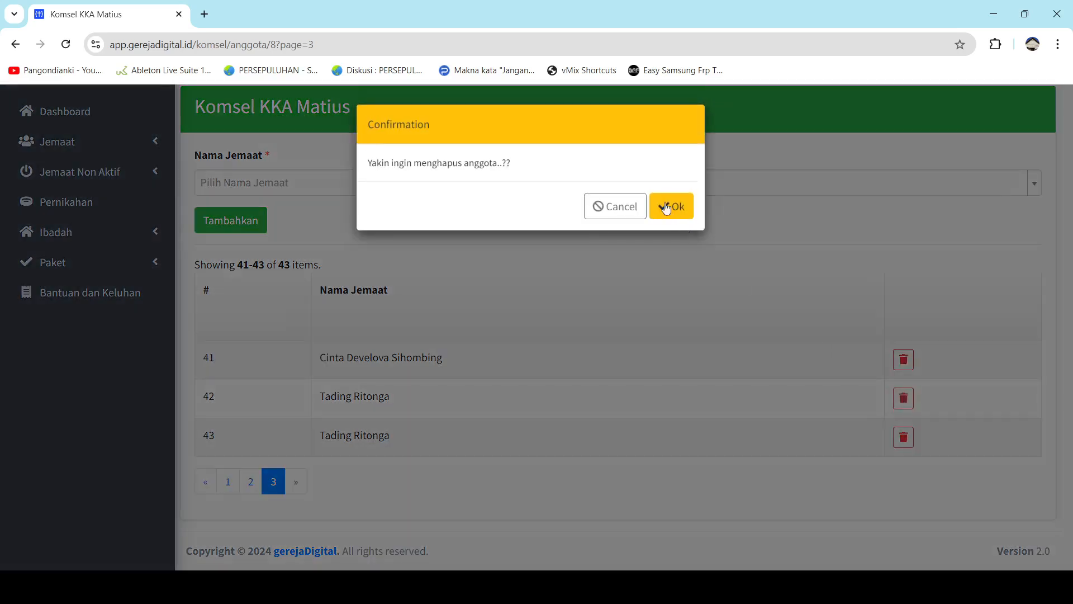
left_click(671, 208)
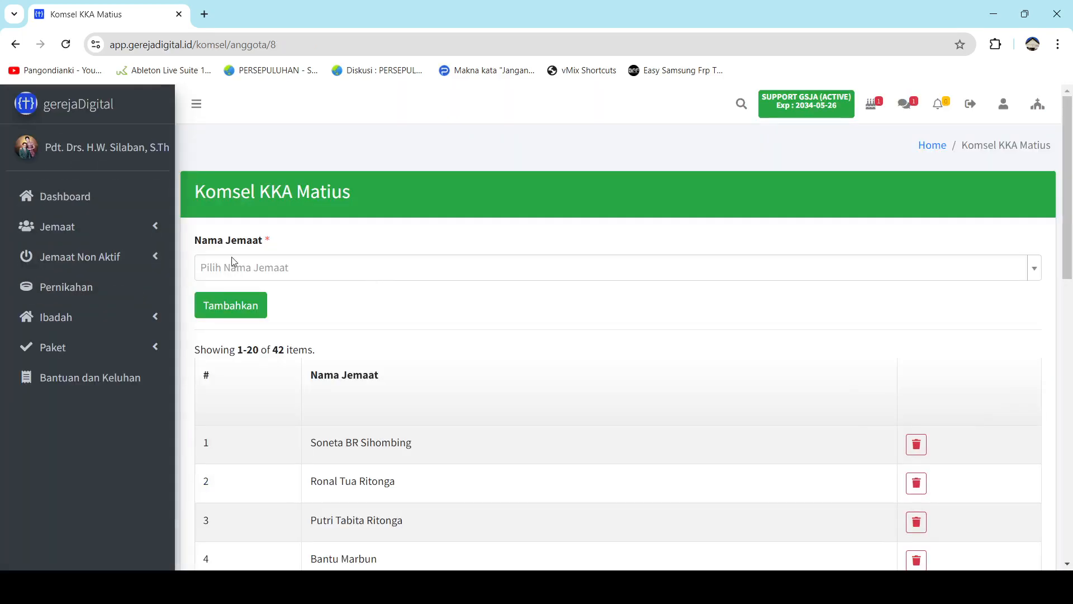
left_click(67, 226)
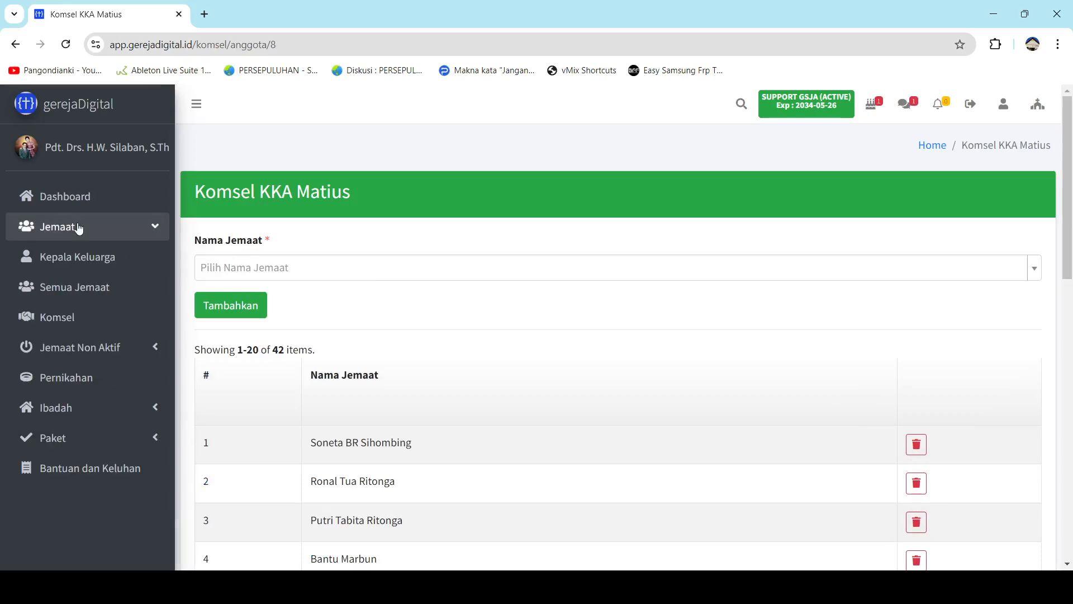
Export the Semua Jemaat list of 361 members as Excel 2007+ and switch to the file.
left_click(104, 296)
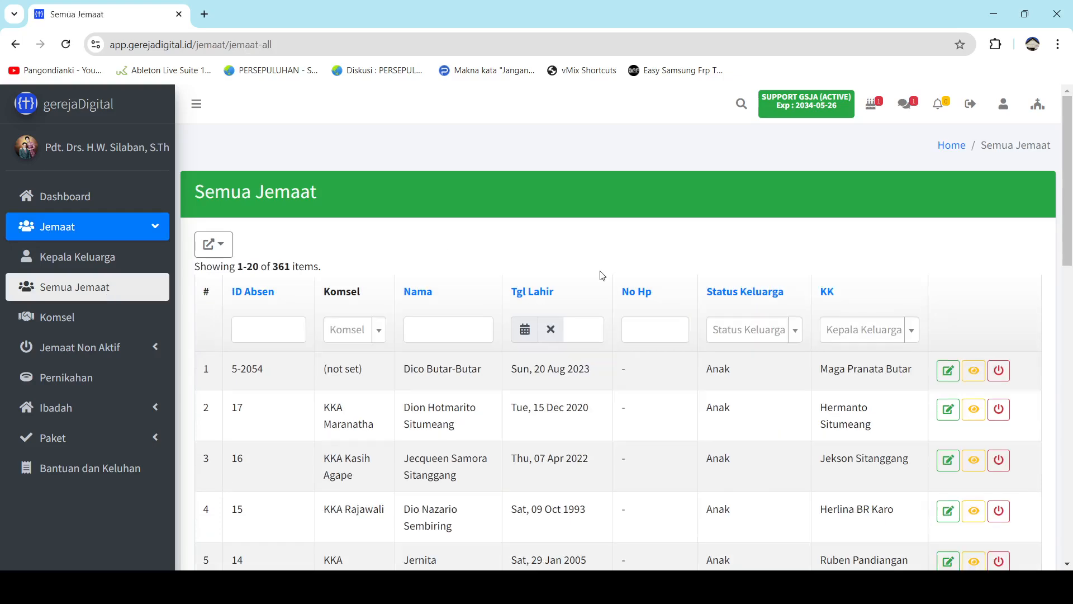
left_click(227, 250)
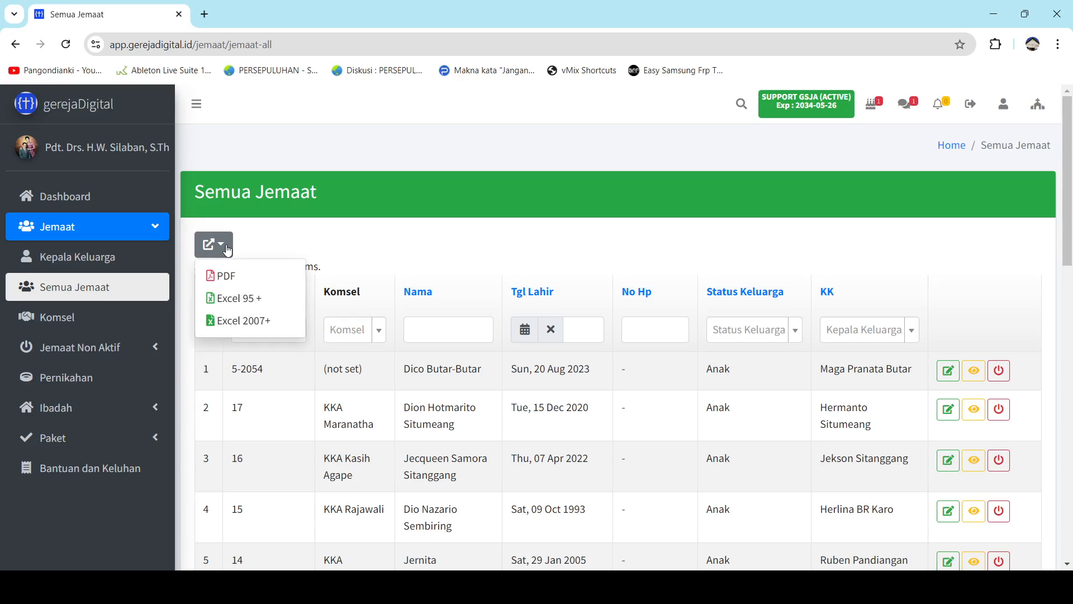
left_click(261, 321)
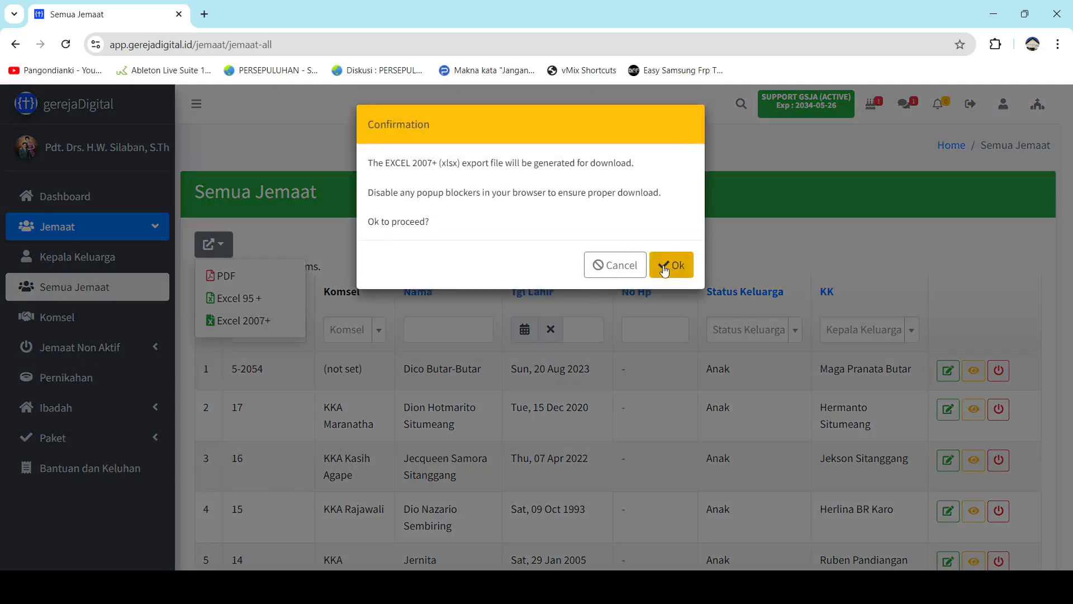
left_click(668, 266)
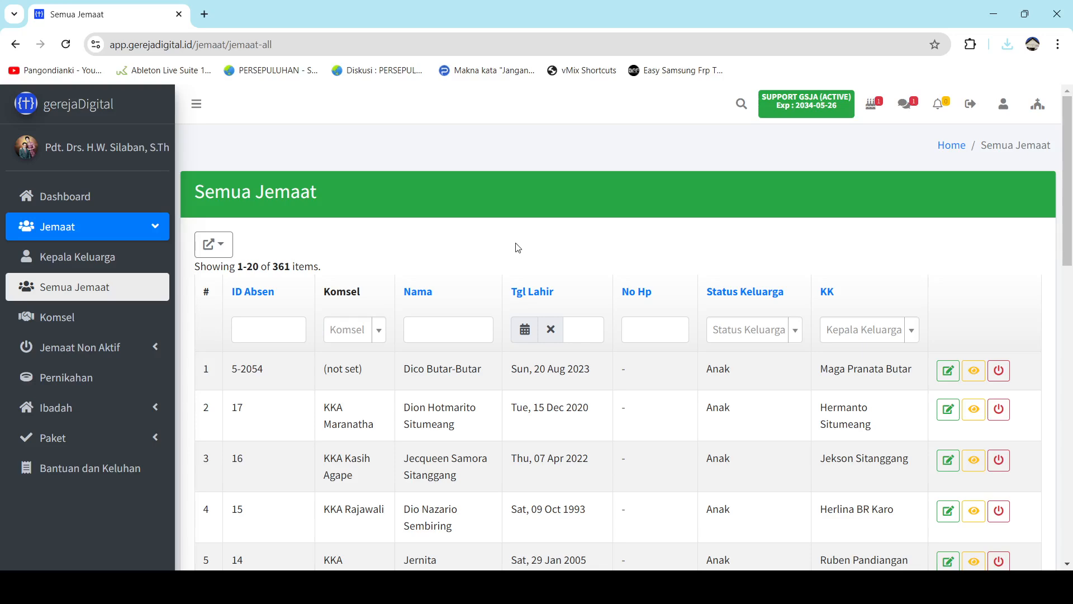
key("alt+Tab")
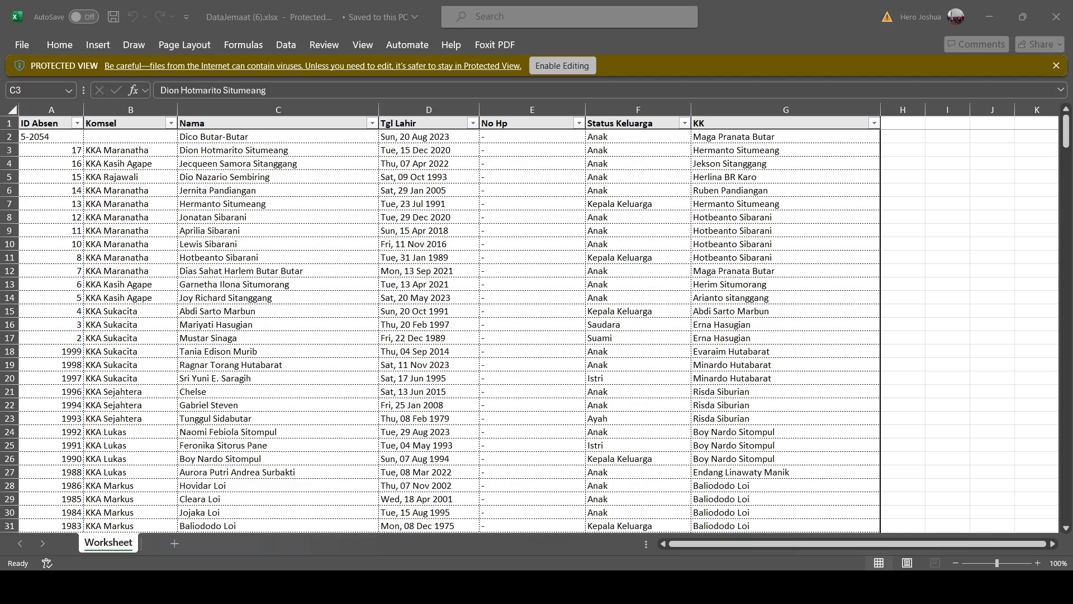
Enable editing of DataJemaat (6).xlsx and filter Komsel to KKA Anugrah 1, showing 57 records.
left_click(687, 459)
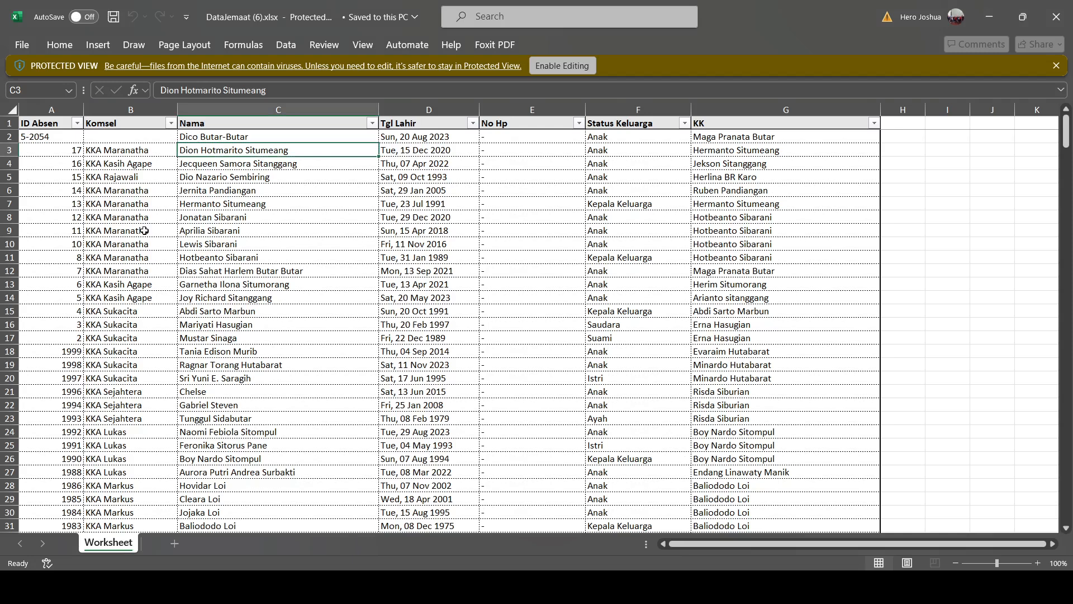
left_click(171, 125)
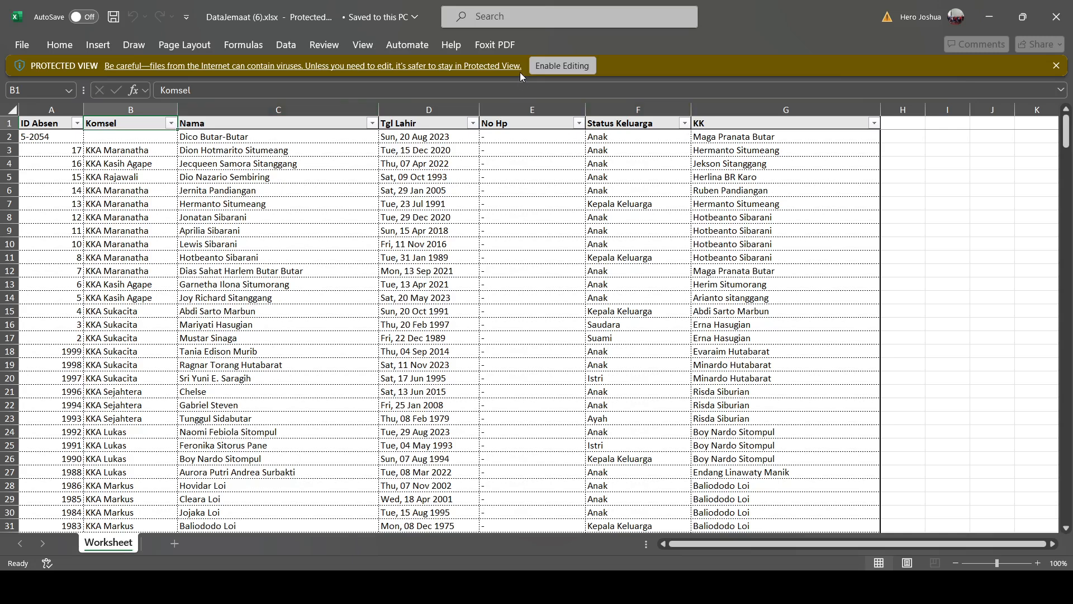
left_click(578, 68)
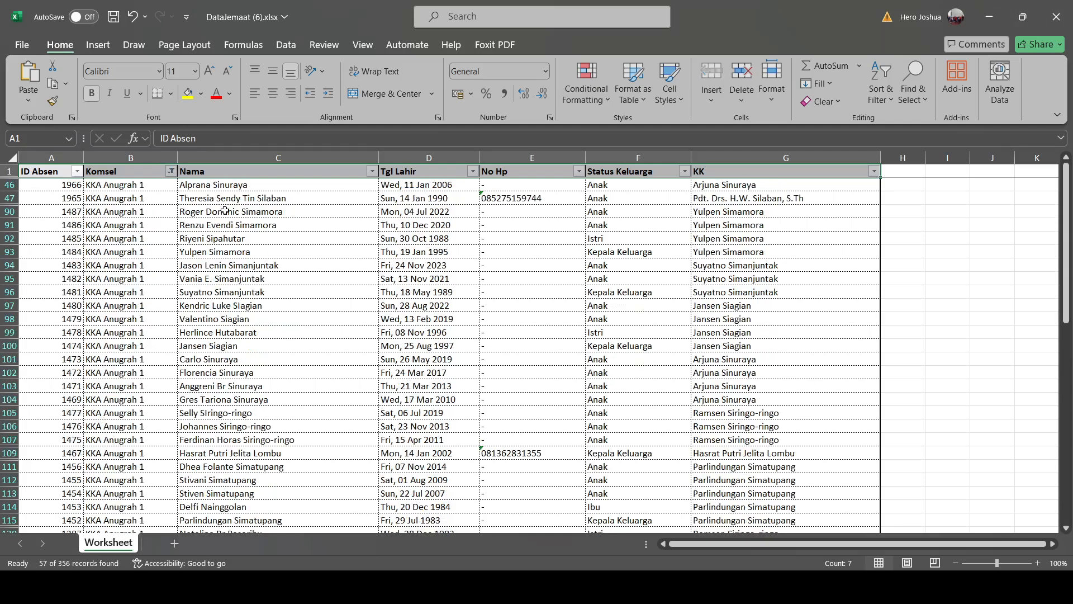
scroll(230, 286, "down", 2)
scroll(229, 289, "down", 4)
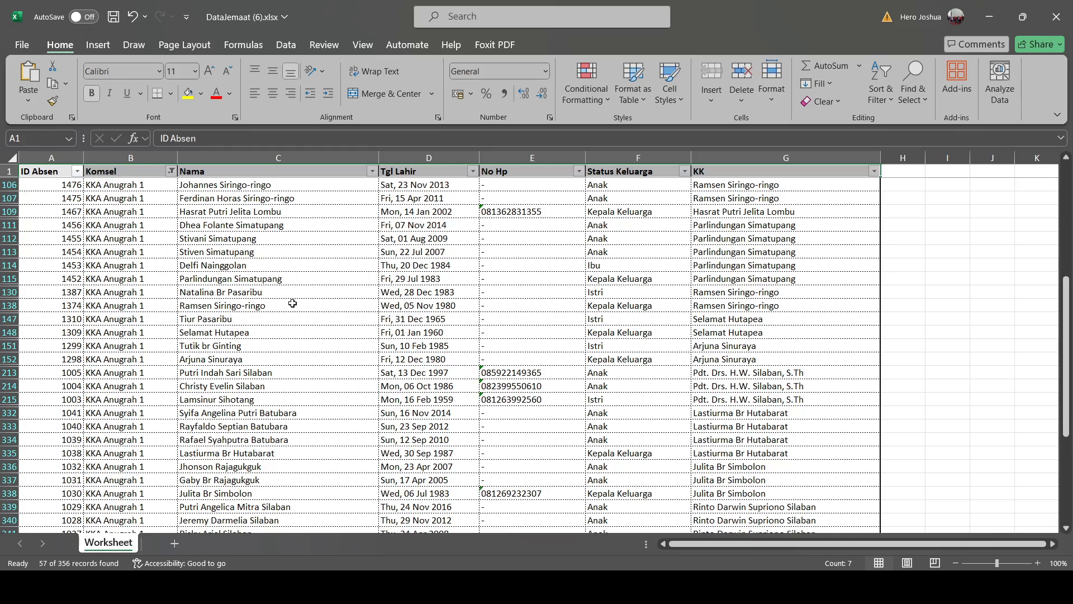
scroll(261, 365, "down", 5)
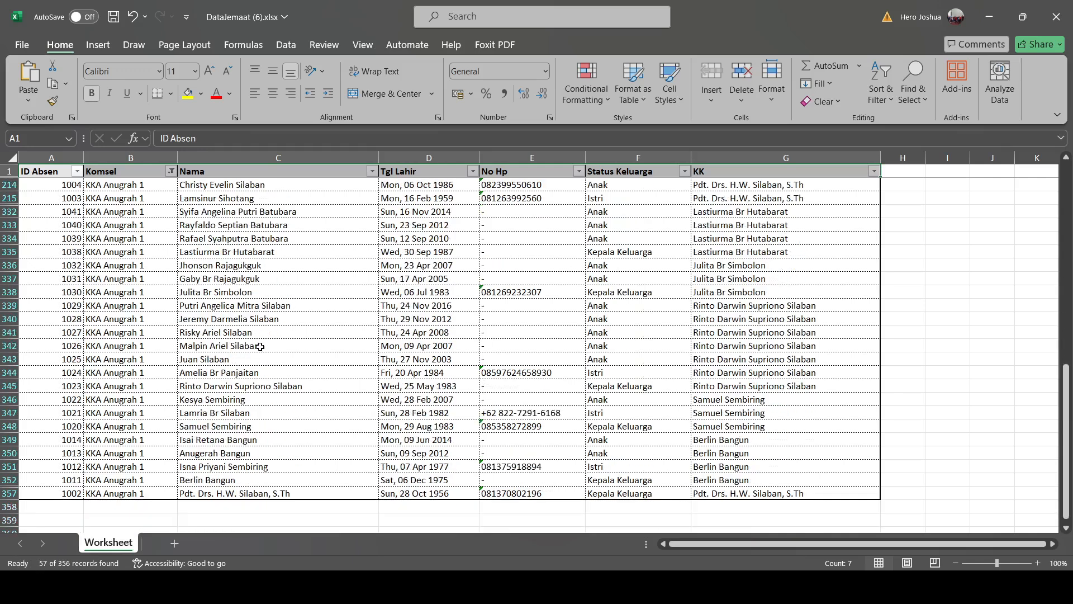
scroll(261, 346, "up", 10)
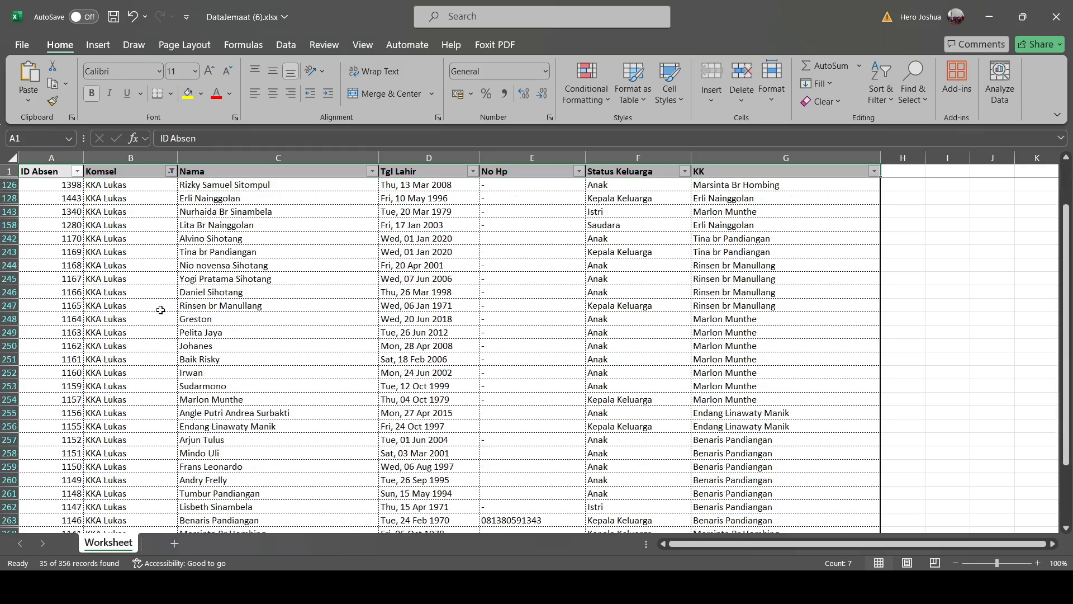
Review the 35 KKA Lukas rows, then return to the gerejaDigital dashboard in Chrome.
scroll(151, 313, "down", 5)
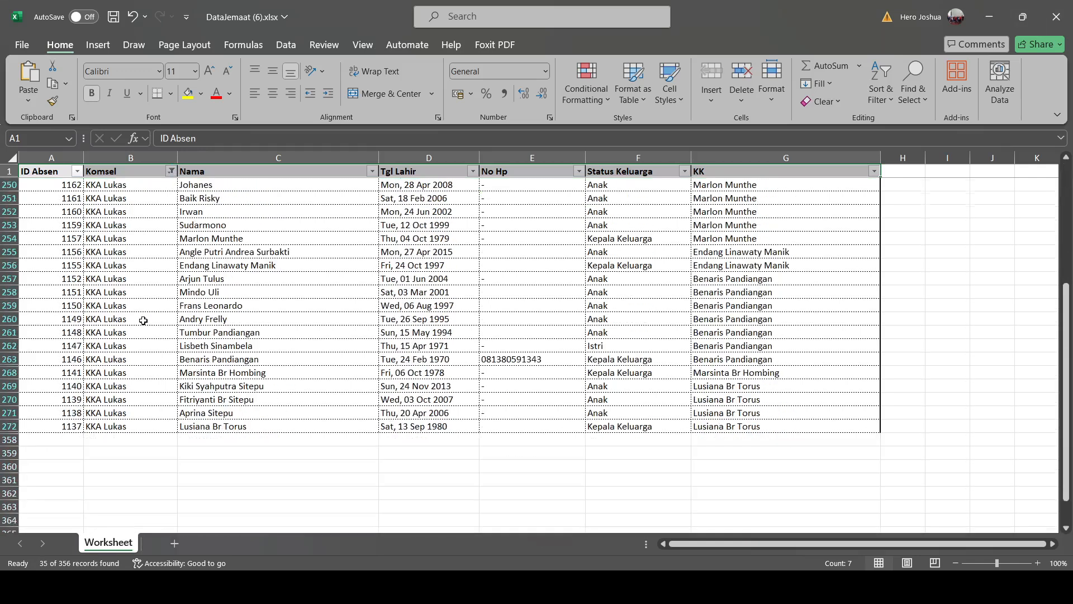
scroll(142, 320, "up", 5)
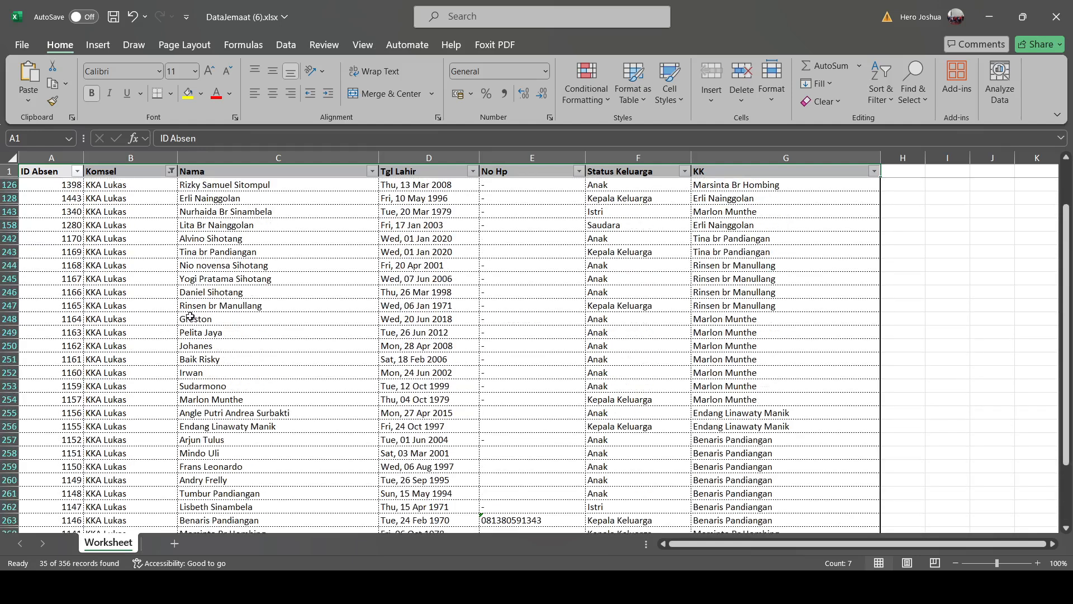
scroll(199, 313, "up", 2)
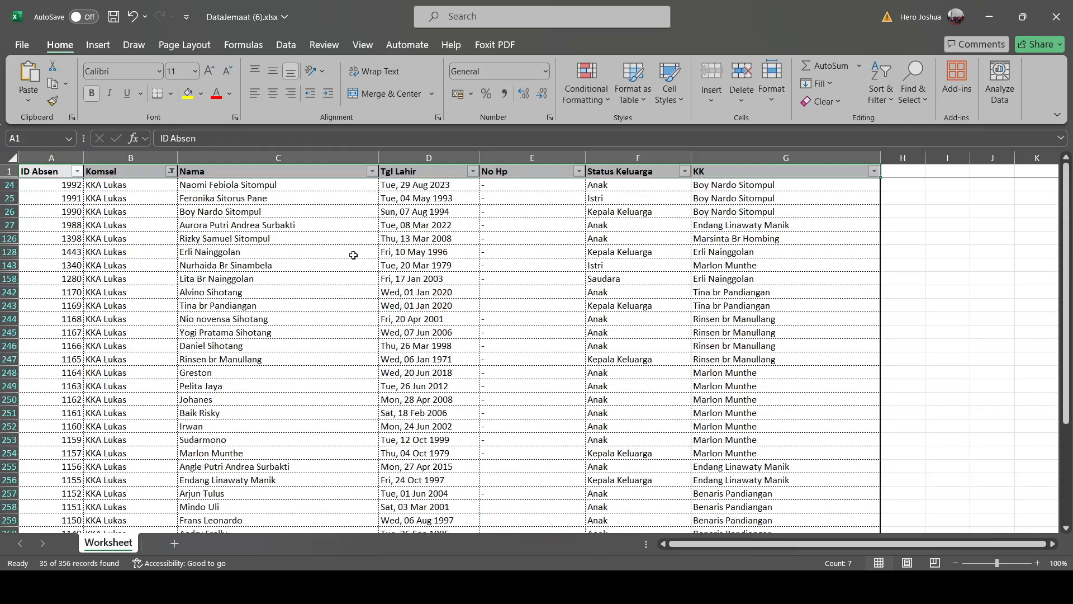
scroll(274, 294, "down", 5)
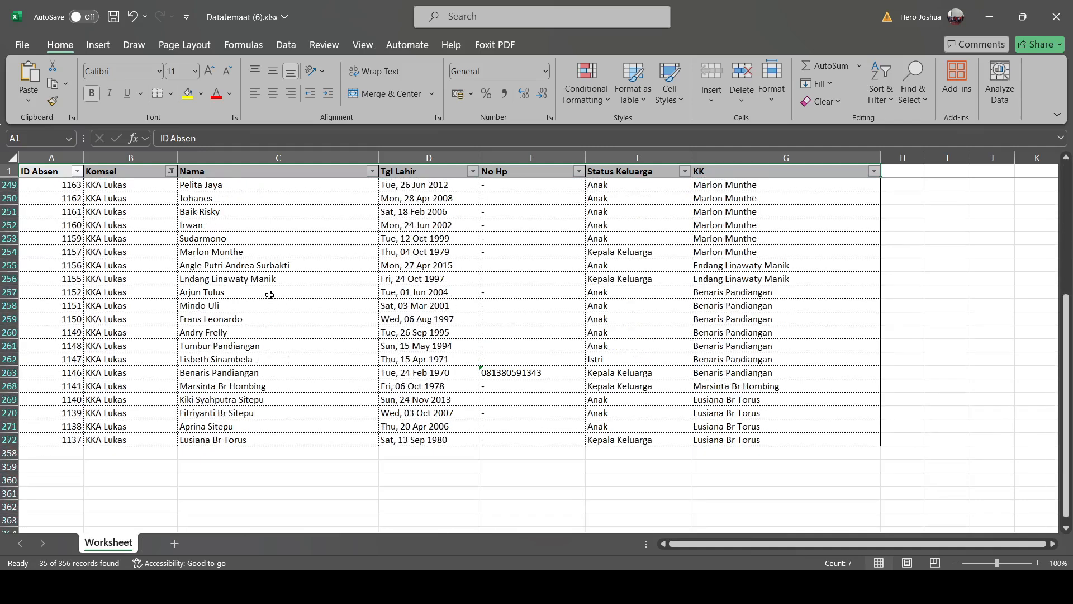
scroll(269, 294, "up", 5)
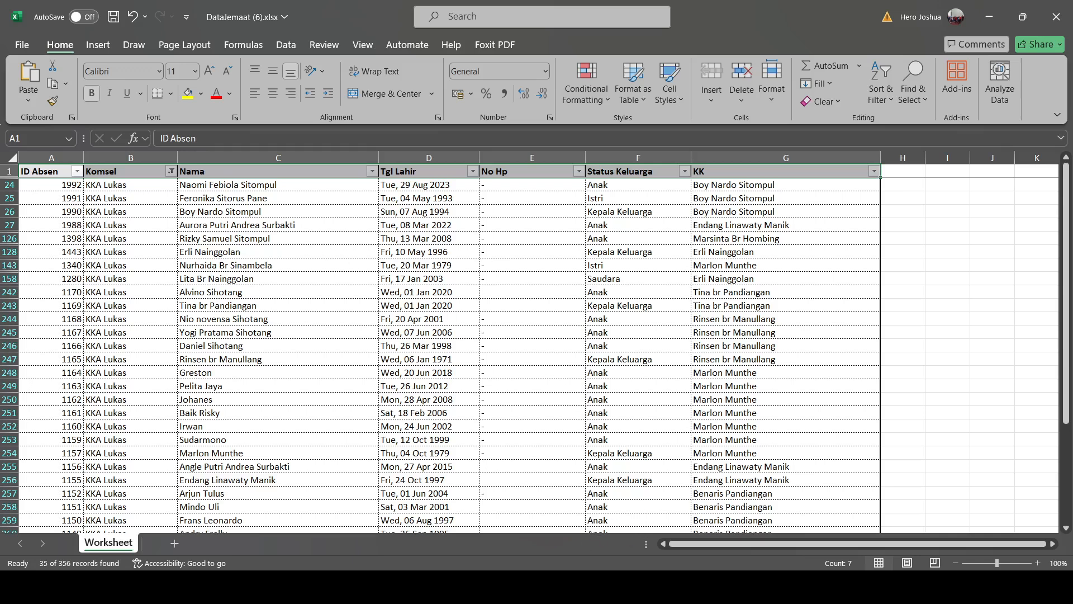
key("alt+Tab")
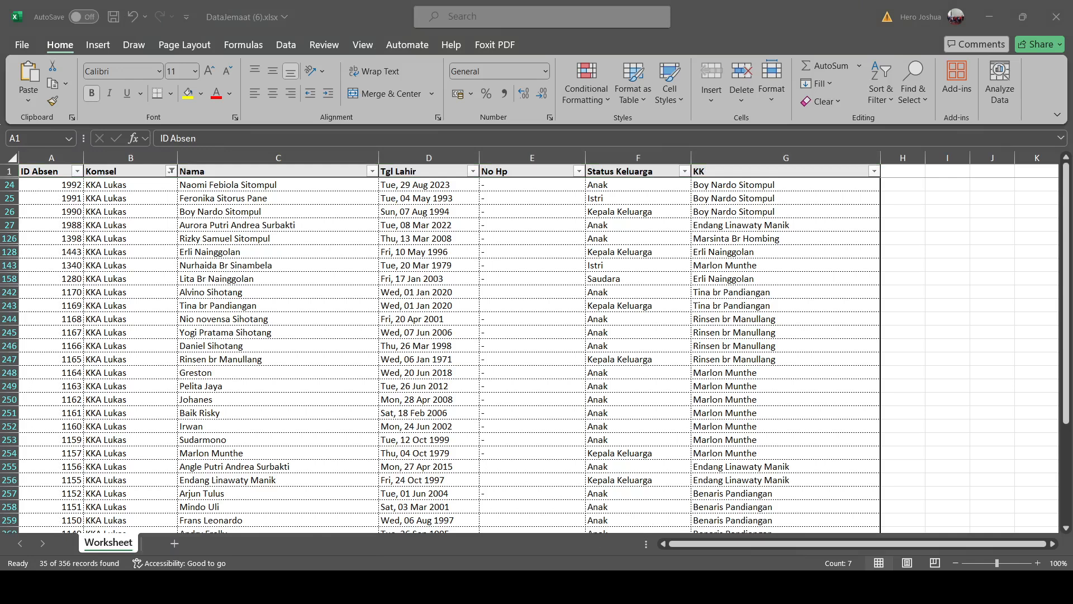